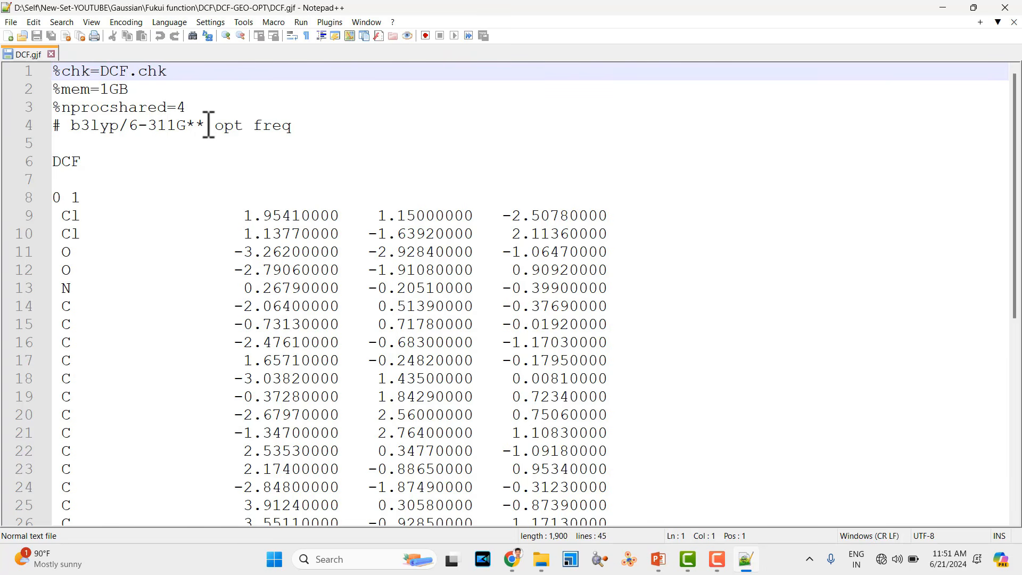
Examine the header of DCF.gjf, covering the blank separator lines, the title, the charge and multiplicity line and the first atom
click(73, 141)
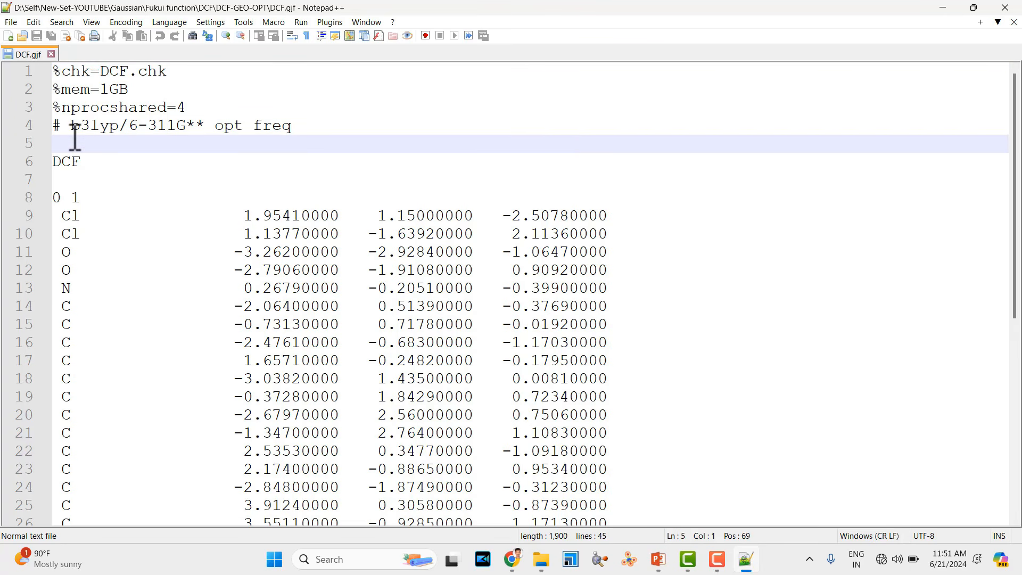
click(80, 162)
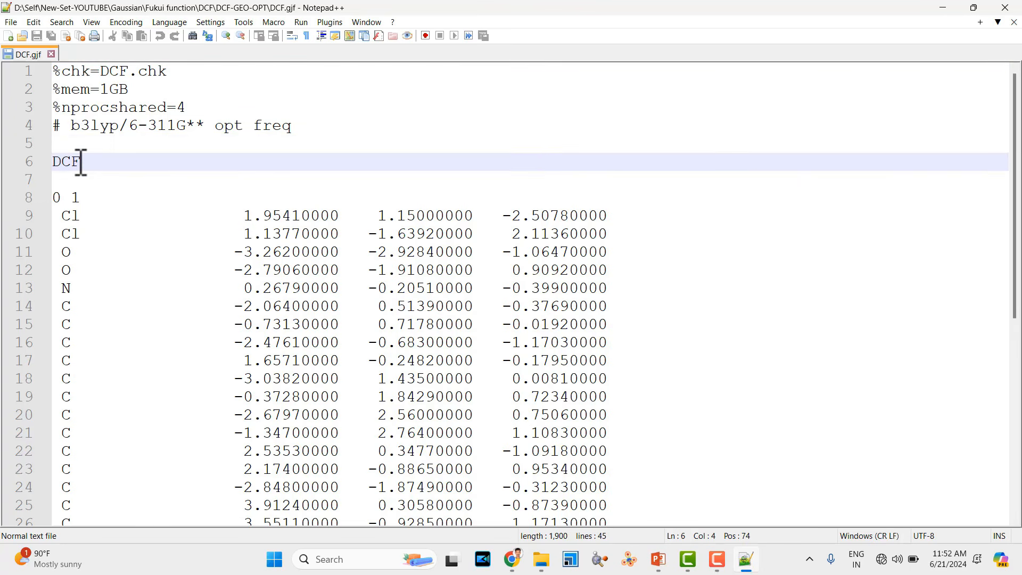
click(67, 179)
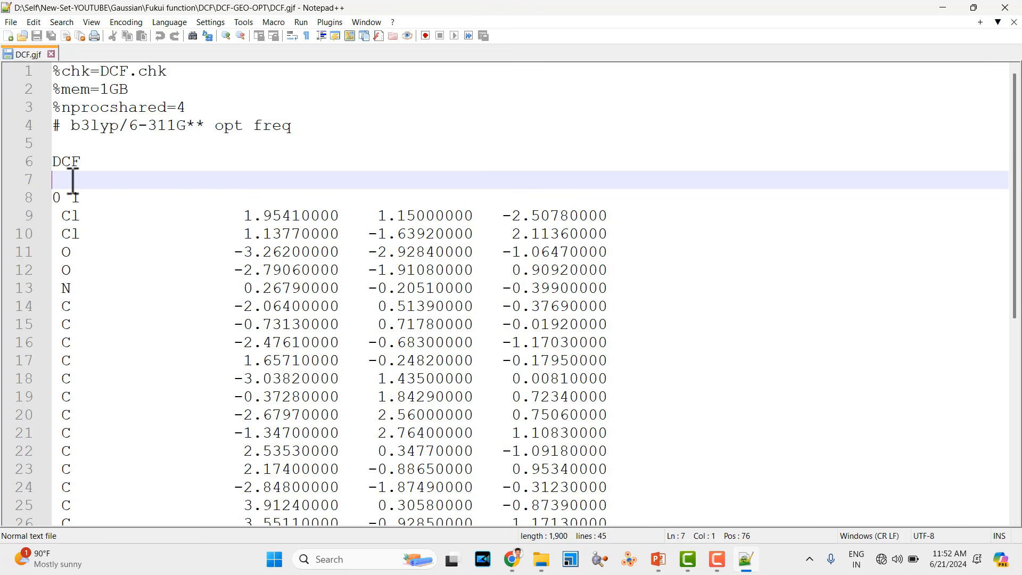
click(64, 198)
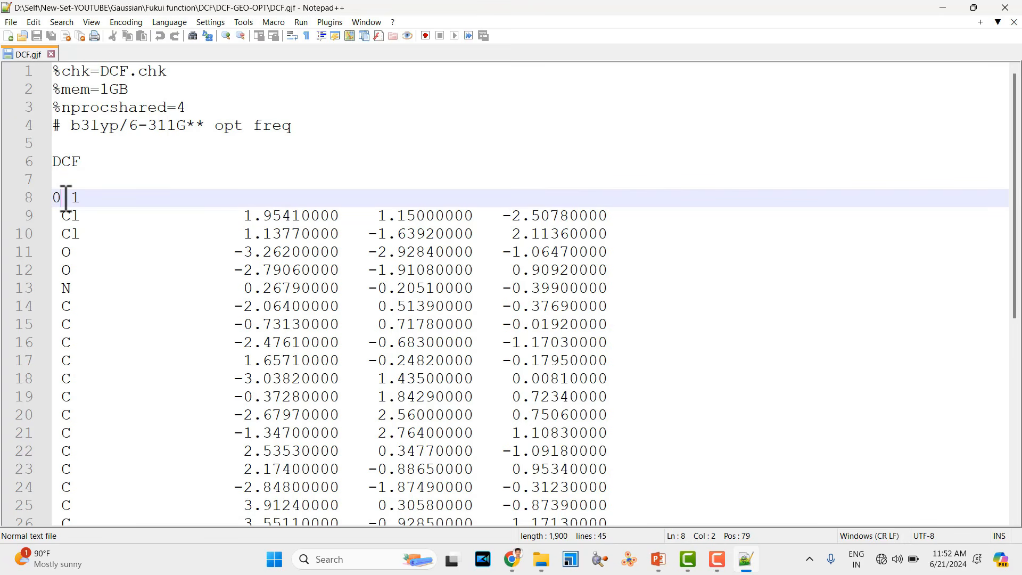
click(81, 198)
click(57, 215)
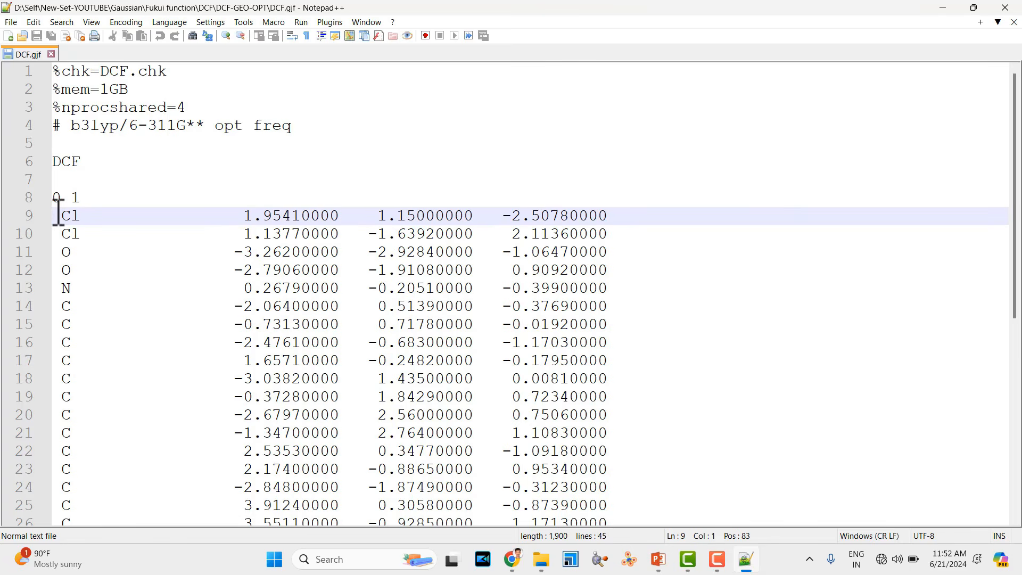
Review the atomic coordinates in DCF.gjf from the first chlorine atom down to the blank lines after the last hydrogen
key(Down)
key(Down)
key(Down)
key(Down)
key(Down)
key(Down)
key(Down)
key(Down)
key(Down)
key(Down)
key(Down)
key(Down)
key(Down)
key(Down)
key(Down)
key(Down)
key(Down)
key(Down)
key(Down)
key(Down)
key(Down)
key(Down)
key(Down)
key(Down)
key(Down)
key(Down)
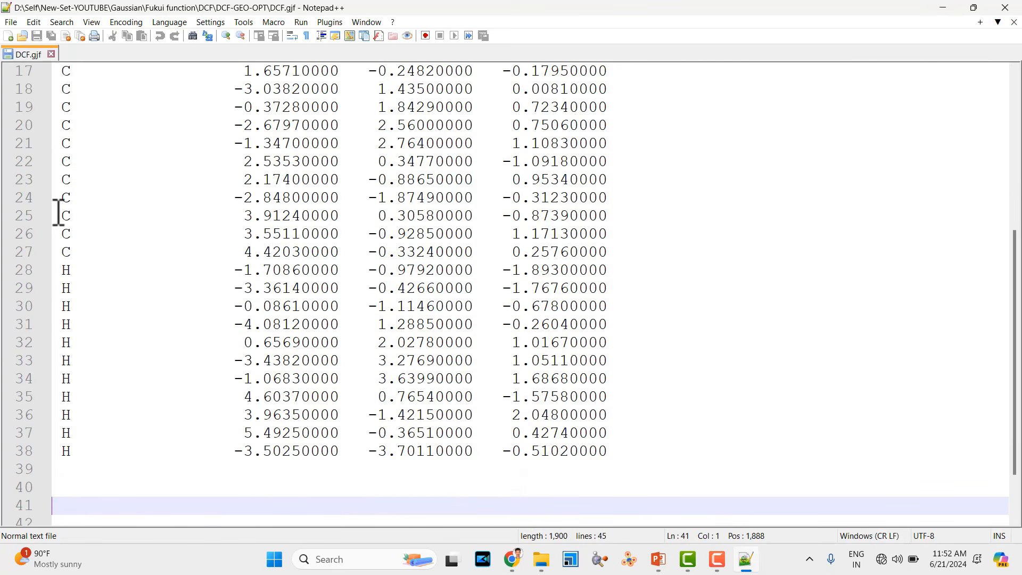
Add four blank lines after the last hydrogen coordinate in DCF.gjf and save the file
click(65, 464)
key(Return)
key(Return)
key(Return)
key(Return)
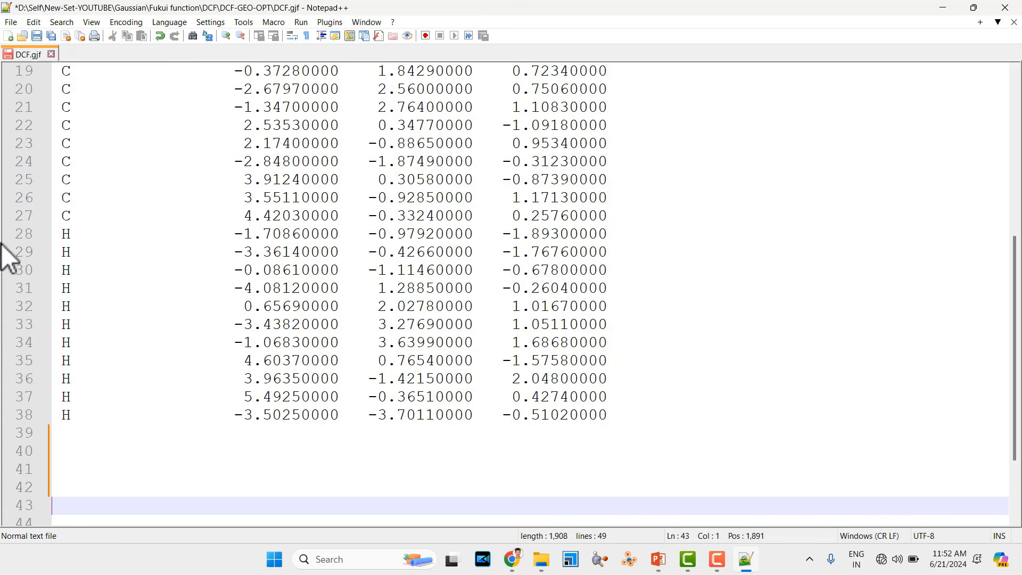
click(43, 36)
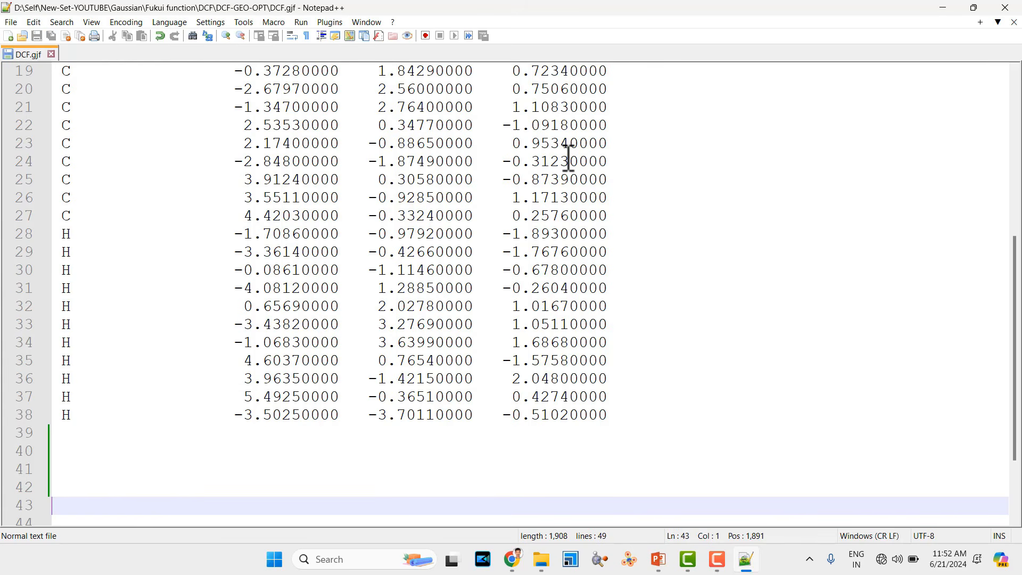
Look back up through the coordinates to the %chk line at the start of DCF.gjf
key(Up)
key(Up)
key(Up)
key(Up)
key(Up)
key(Up)
key(Up)
key(Up)
key(Up)
key(Up)
key(Up)
key(Up)
key(Up)
key(Up)
key(Up)
key(Up)
key(Up)
key(Up)
key(Up)
key(Up)
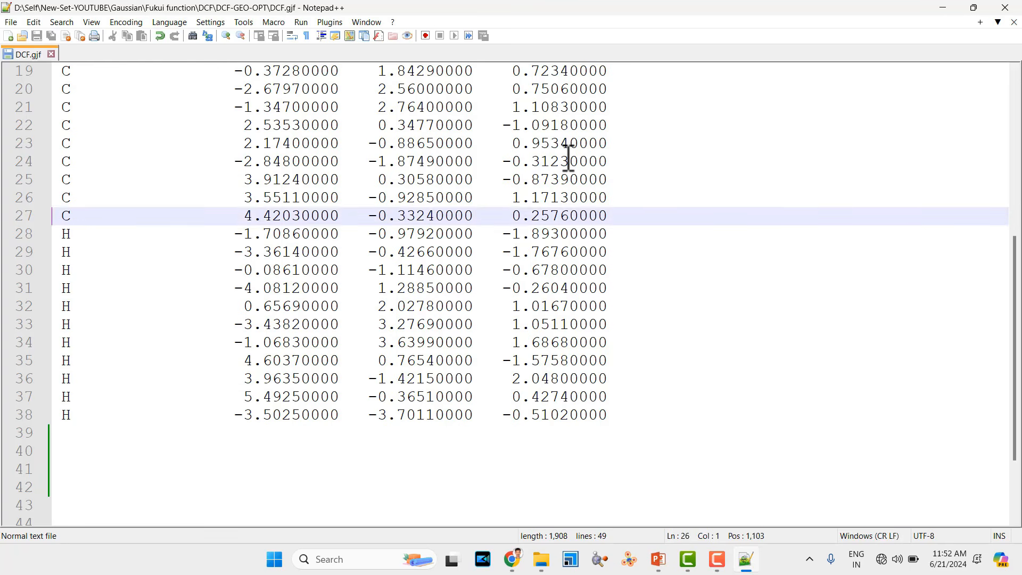
key(Up)
key(Up)
key(Up)
key(Up)
key(Up)
key(Up)
key(Up)
key(Up)
key(Up)
key(Up)
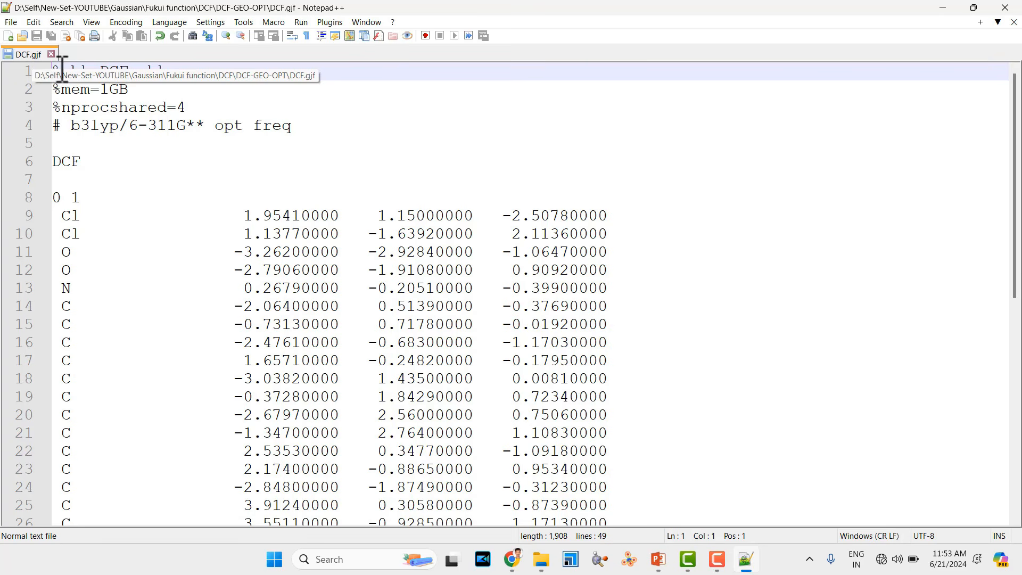
Close Notepad++ and launch GaussView, dismissing its tips and the empty new molecule window
click(1004, 7)
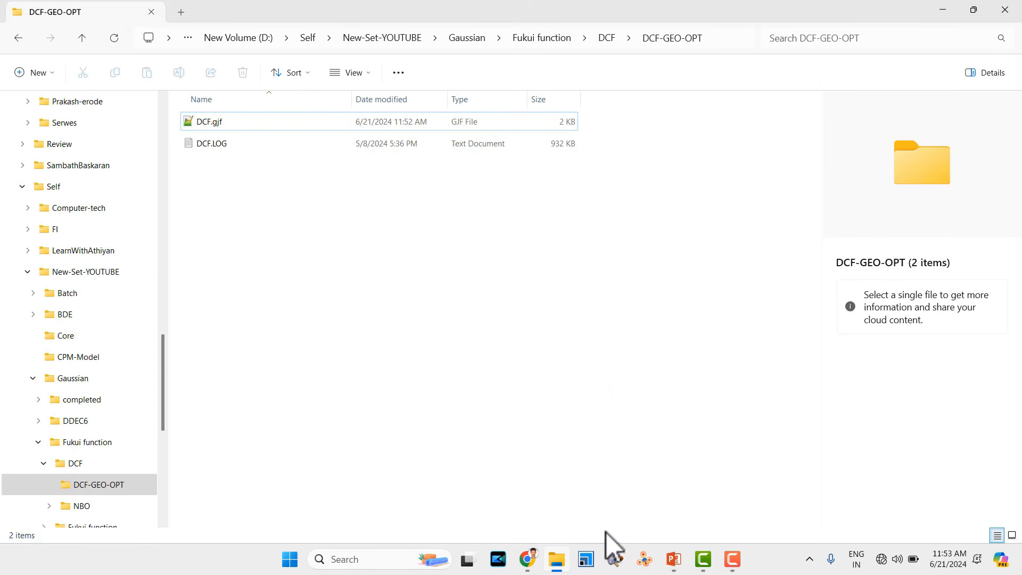
click(620, 561)
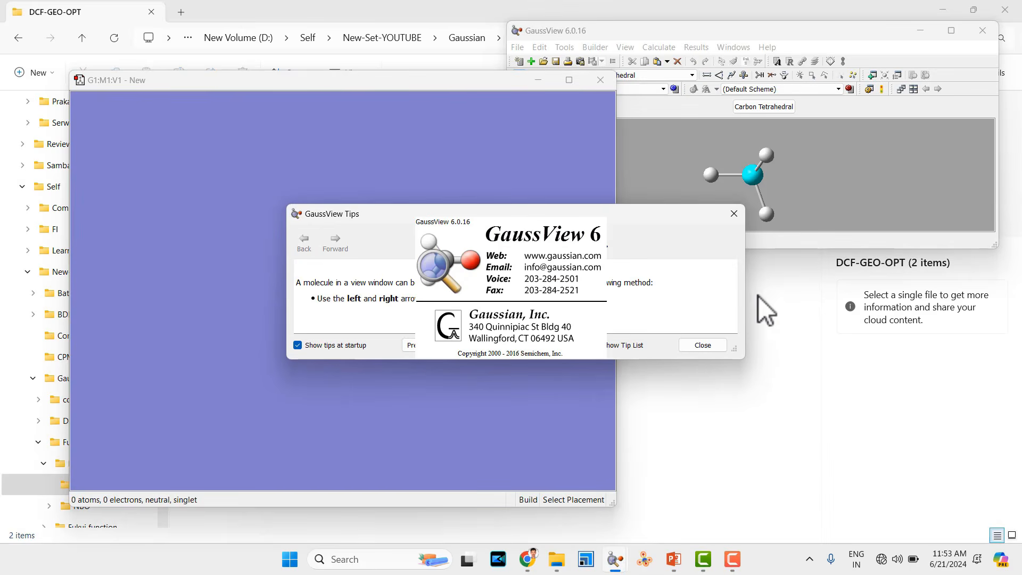
click(734, 214)
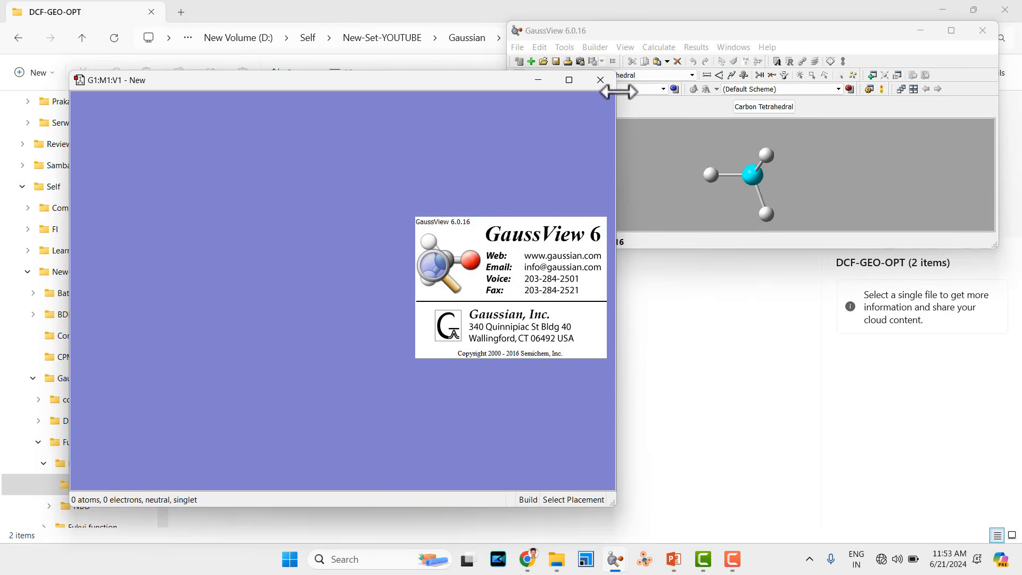
click(600, 80)
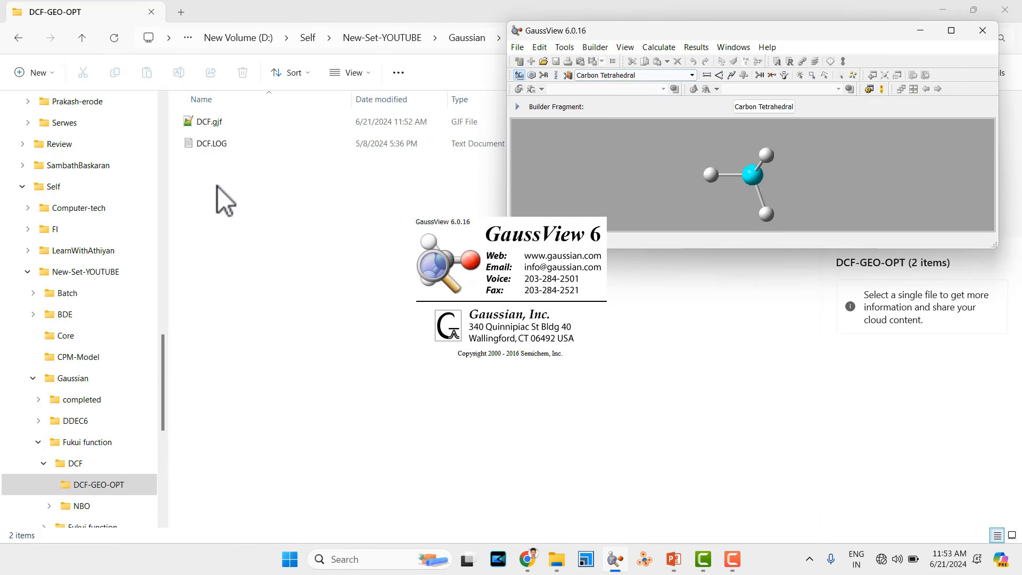
Load DCF.gjf from the DCF-GEO-OPT folder into GaussView, rotate the molecule to inspect its structure, and close its view
click(216, 127)
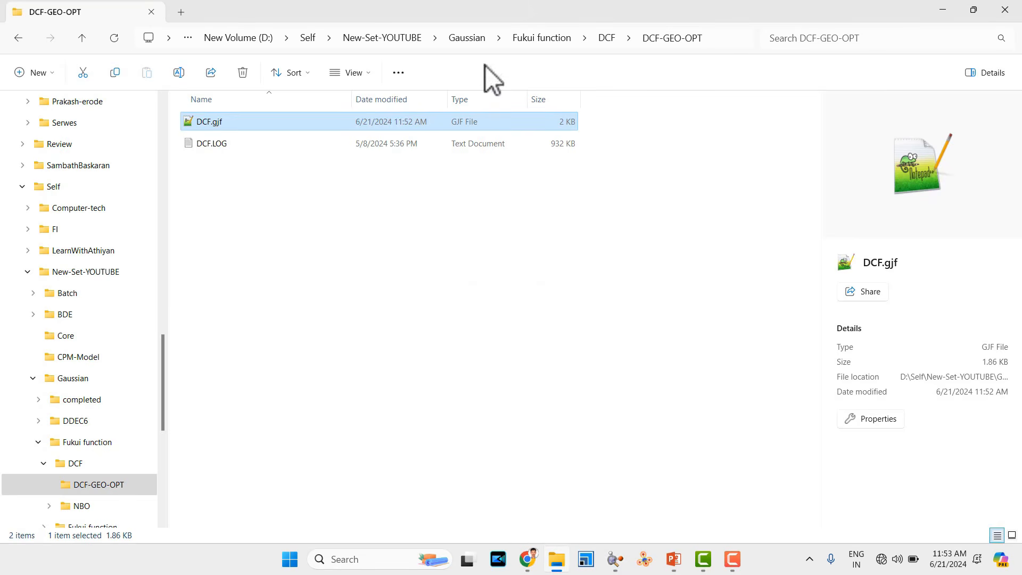
click(972, 10)
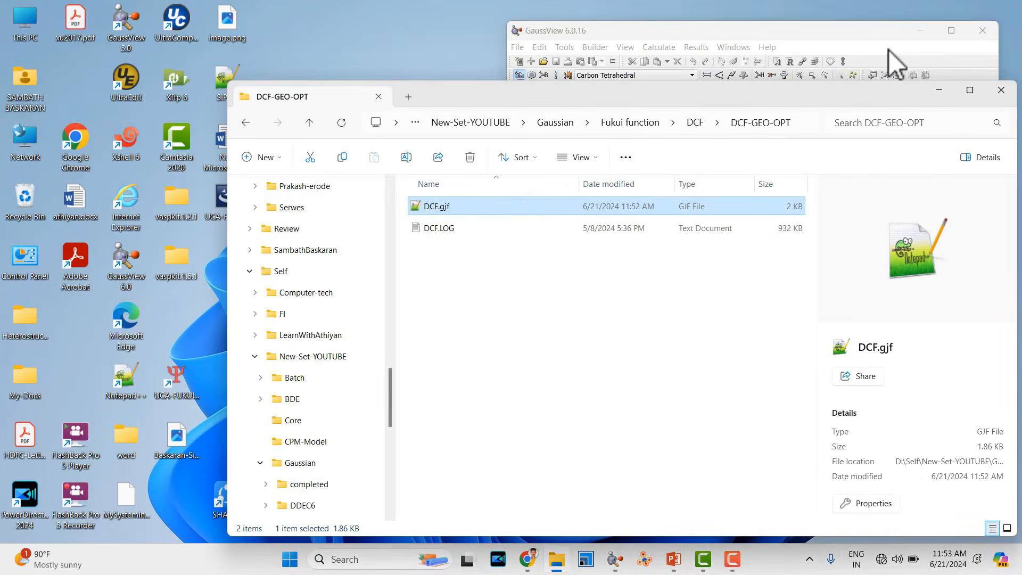
drag(854, 98, 566, 96)
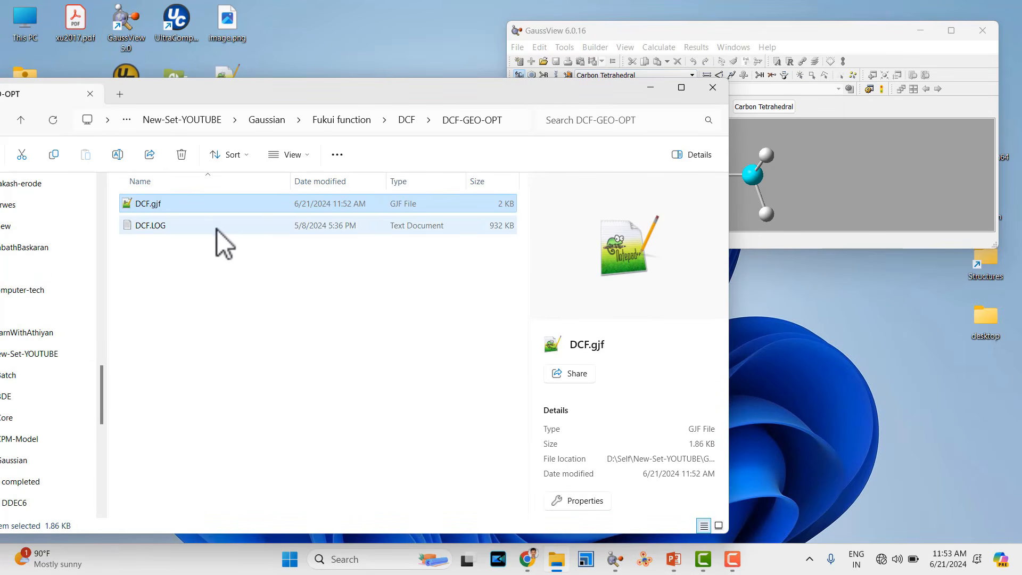
drag(155, 209, 903, 177)
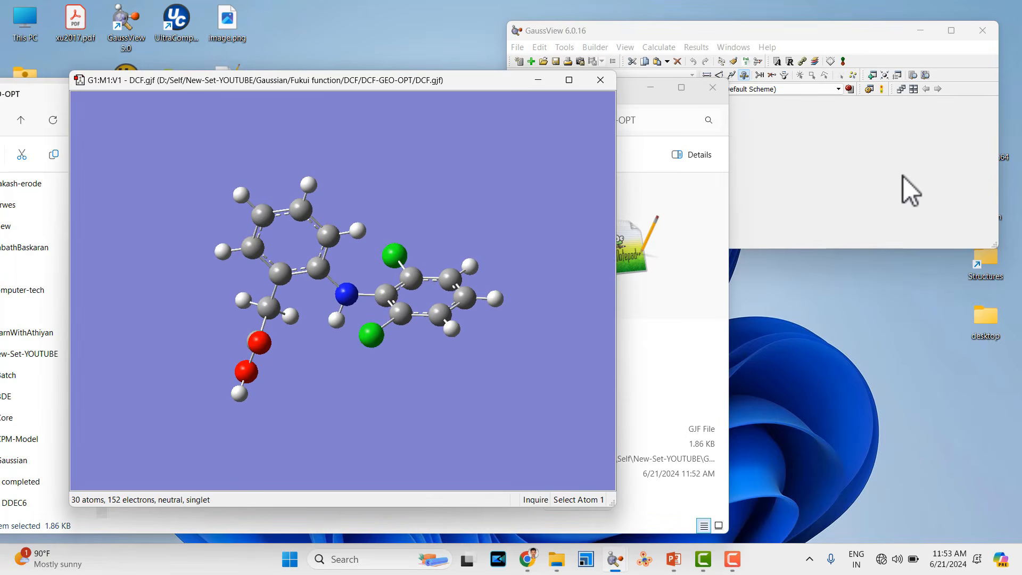
drag(379, 383, 459, 199)
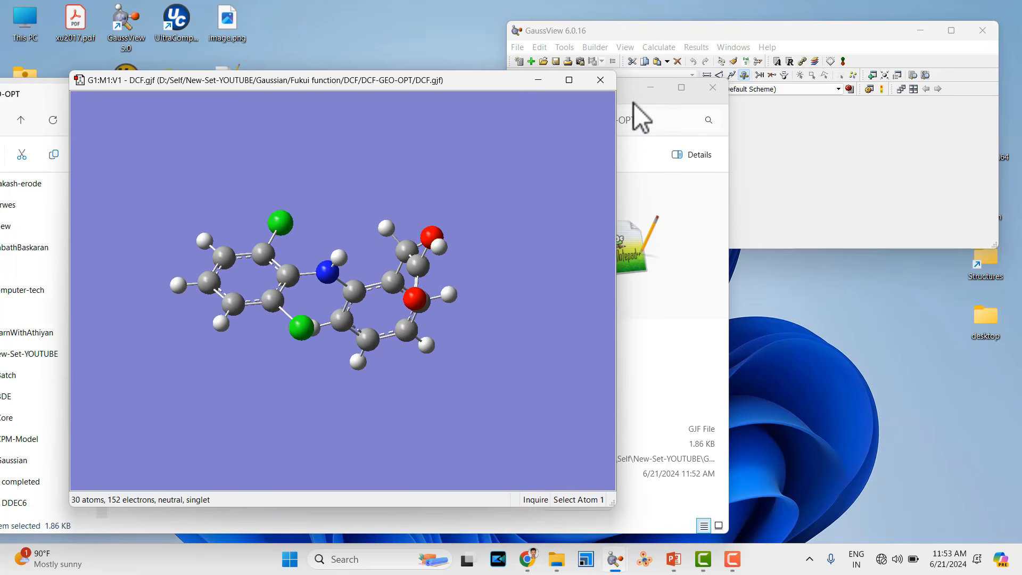
click(610, 87)
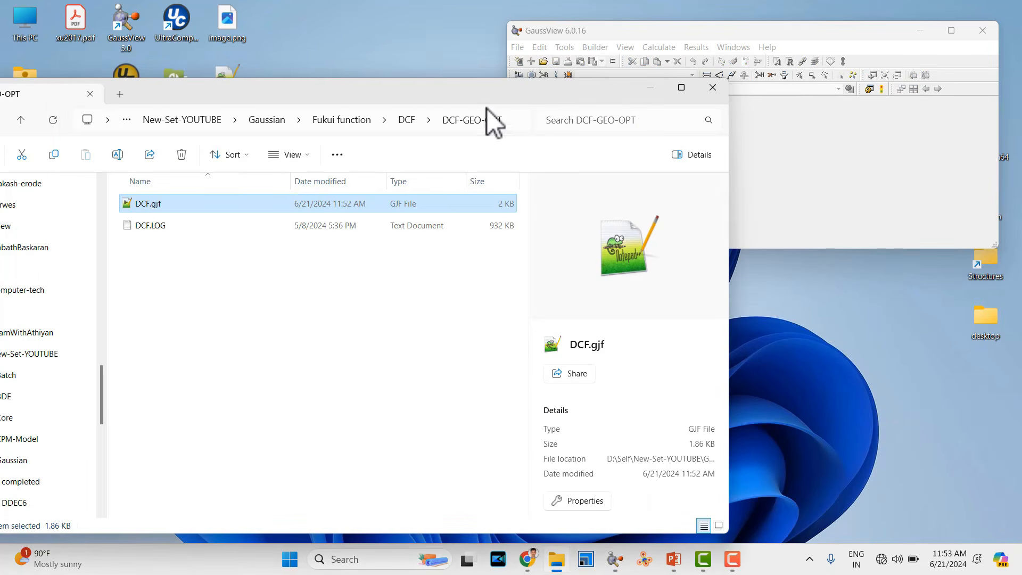
Open the DCF.LOG output file from the DCF-GEO-OPT folder in Notepad++
click(150, 228)
right_click(150, 228)
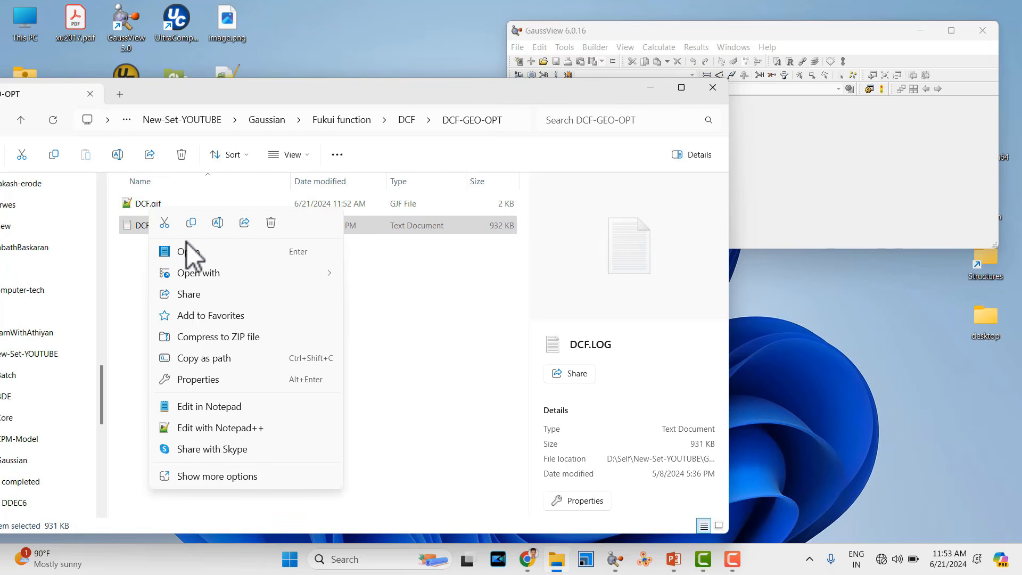
click(199, 427)
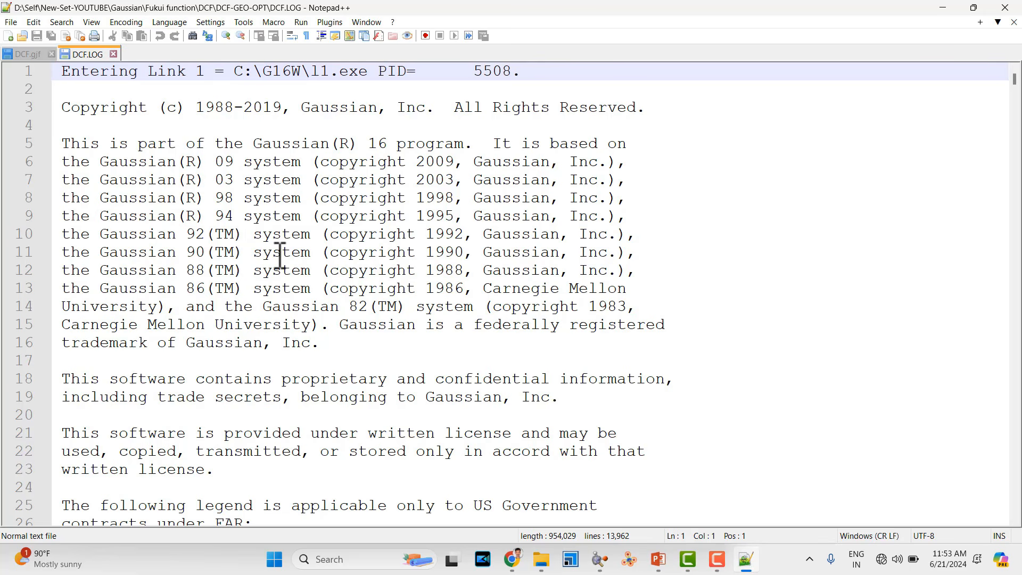
Examine DCF.LOG from the Gaussian copyright header down to the %chk, memory, processor and route lines
key(Down)
key(Down)
key(Down)
key(Down)
key(Down)
key(Down)
key(Down)
key(Down)
key(Down)
key(Down)
key(Down)
key(Down)
key(Down)
key(Down)
key(Down)
key(Down)
key(Down)
key(Down)
key(Down)
key(Down)
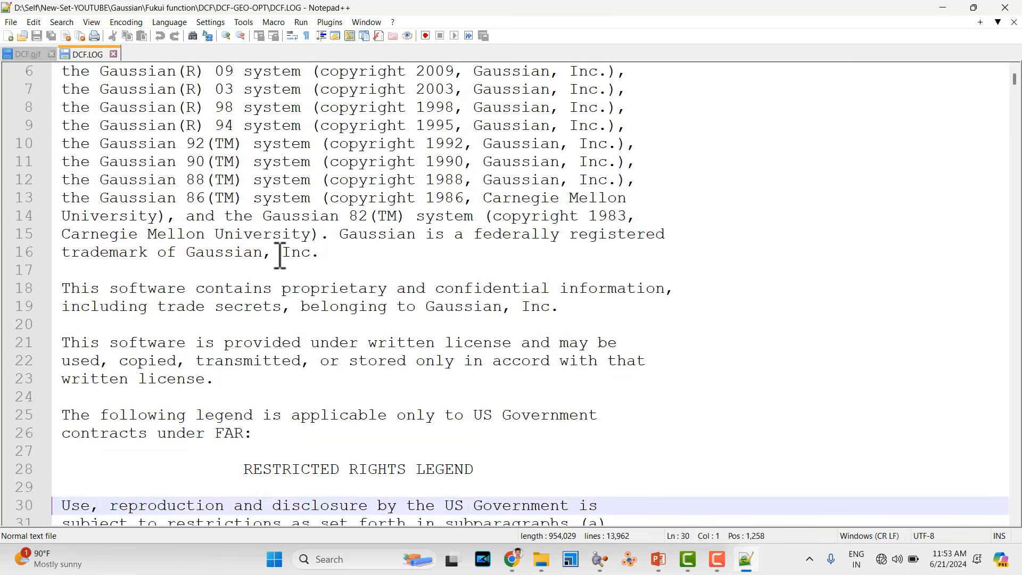
key(Down)
key(Down)
key(Down)
key(Down)
key(Down)
key(Down)
key(Down)
key(Down)
key(Down)
key(Down)
key(Down)
key(Down)
key(Down)
key(Down)
key(Down)
key(Down)
key(Down)
key(Down)
key(Down)
key(Down)
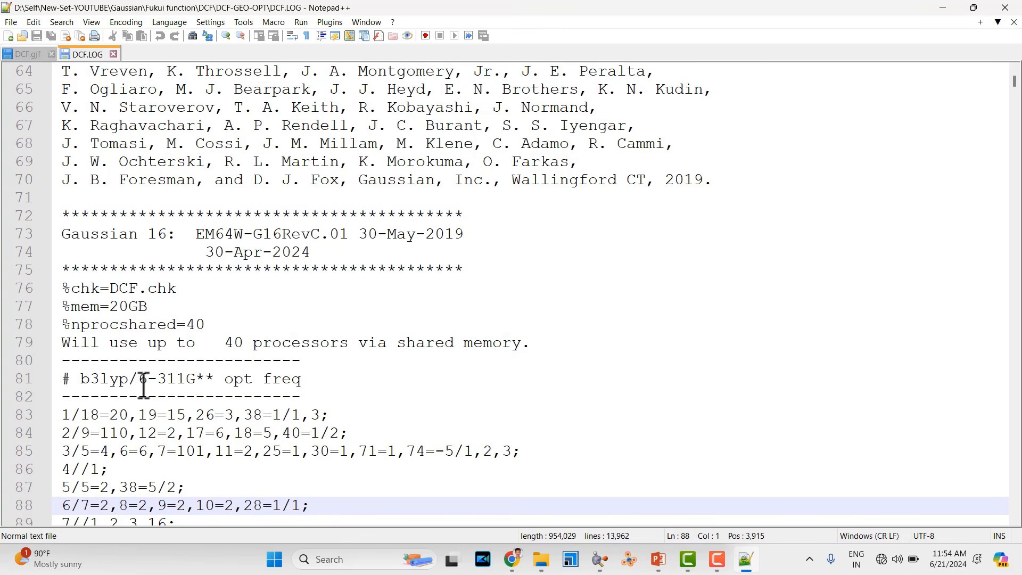
Examine the Symbolic Z-matrix section of DCF.LOG, including the charge, multiplicity and starting atomic coordinates
key(Down)
key(Down)
key(Down)
key(Down)
key(Down)
key(Down)
key(Down)
key(Down)
key(Down)
key(Down)
key(Down)
key(Down)
key(Down)
key(Down)
key(Down)
key(Down)
key(Down)
key(Down)
key(Down)
key(Down)
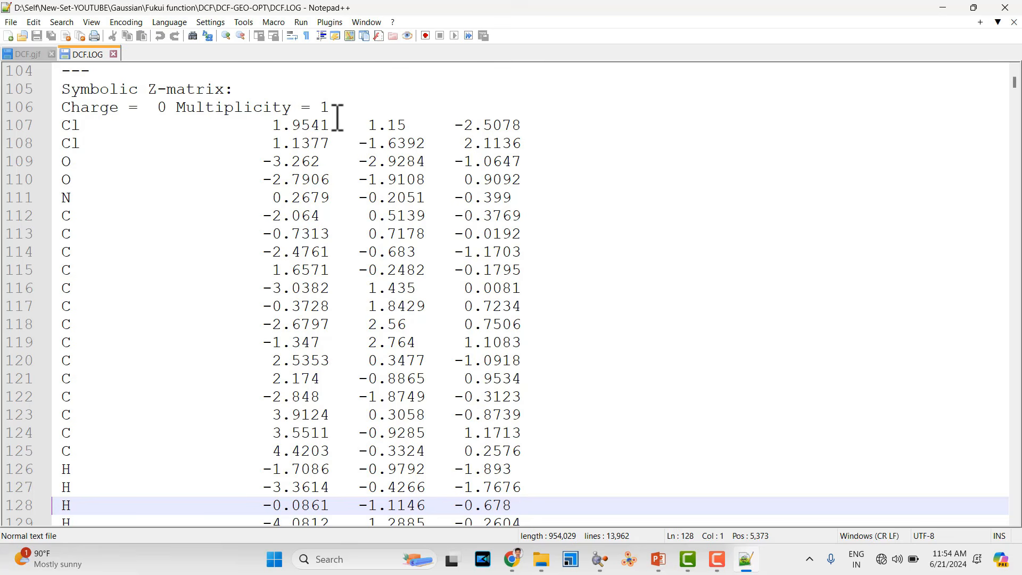
Examine the remaining starting coordinates and the Initial Parameters table of the Berny optimization in DCF.LOG
key(Down)
key(Down)
key(Down)
key(Down)
key(Down)
key(Down)
key(Down)
key(Down)
key(Down)
key(Down)
key(Down)
key(Down)
key(Down)
key(Down)
key(Down)
key(Down)
key(Down)
key(Down)
key(Down)
key(Down)
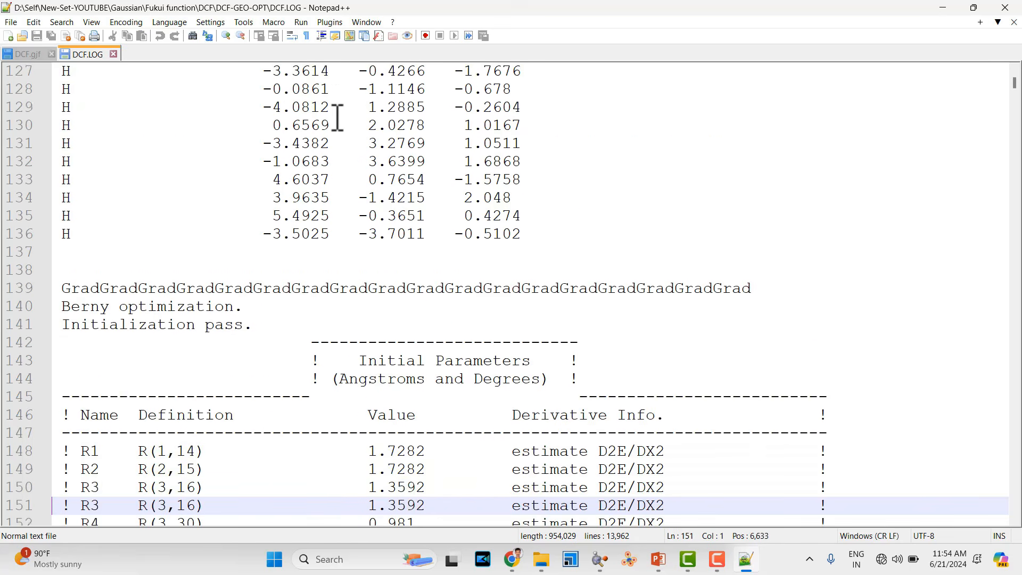
key(Down)
key(Down)
key(Down)
key(Down)
key(Down)
key(Down)
key(Down)
key(Down)
key(Down)
key(Down)
key(Down)
key(Down)
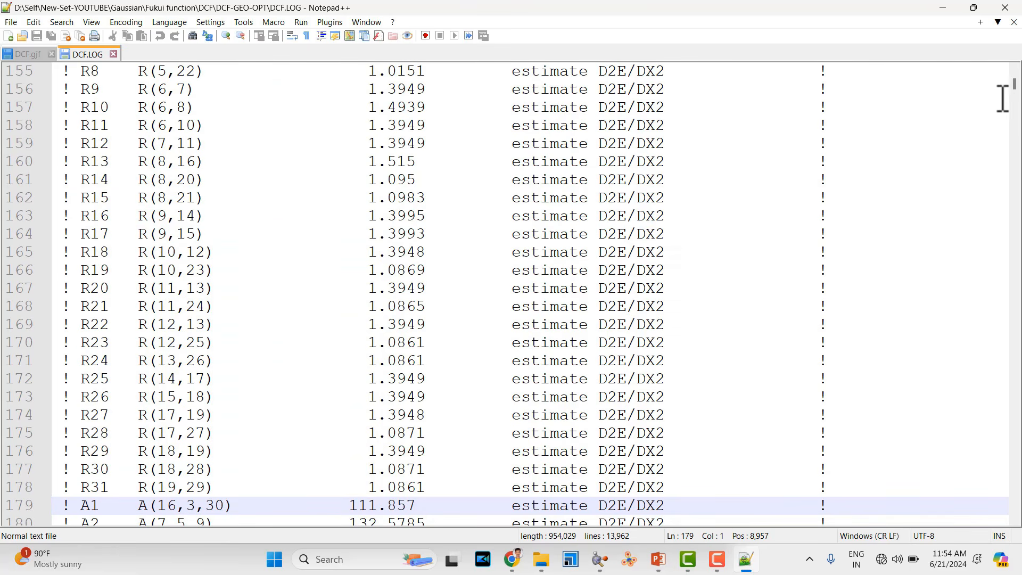
Examine the end of the optimization job in DCF.LOG, including the archive entry, job times and termination line
drag(1015, 94, 1016, 413)
scroll(352, 255, down, 4)
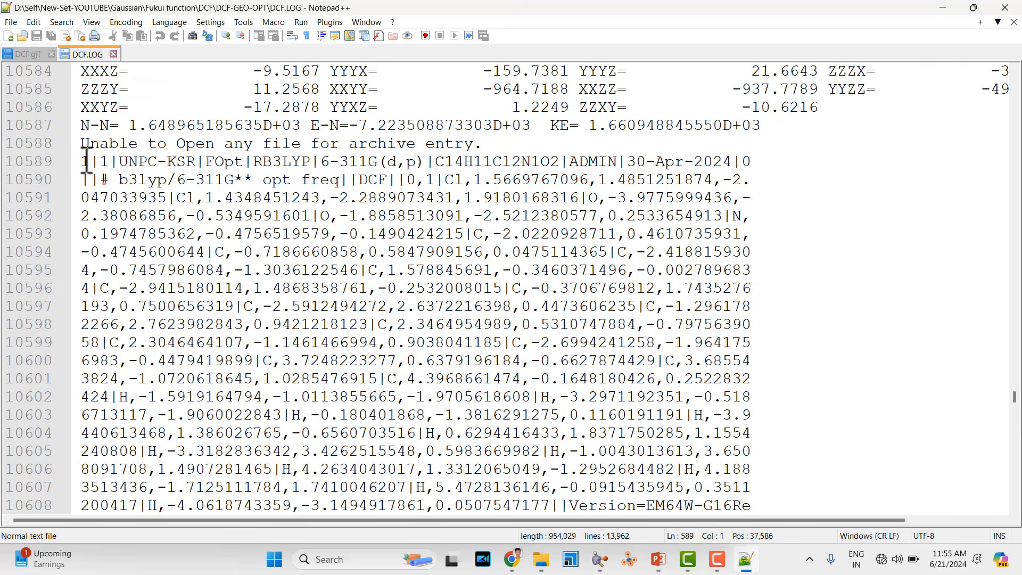
drag(171, 165, 692, 146)
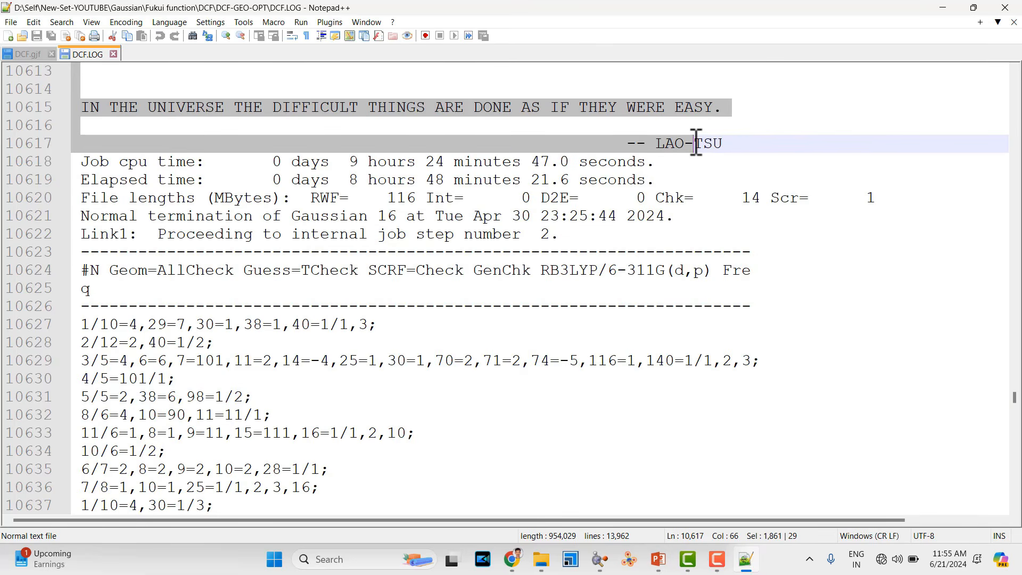
scroll(691, 155, up, 3)
click(624, 220)
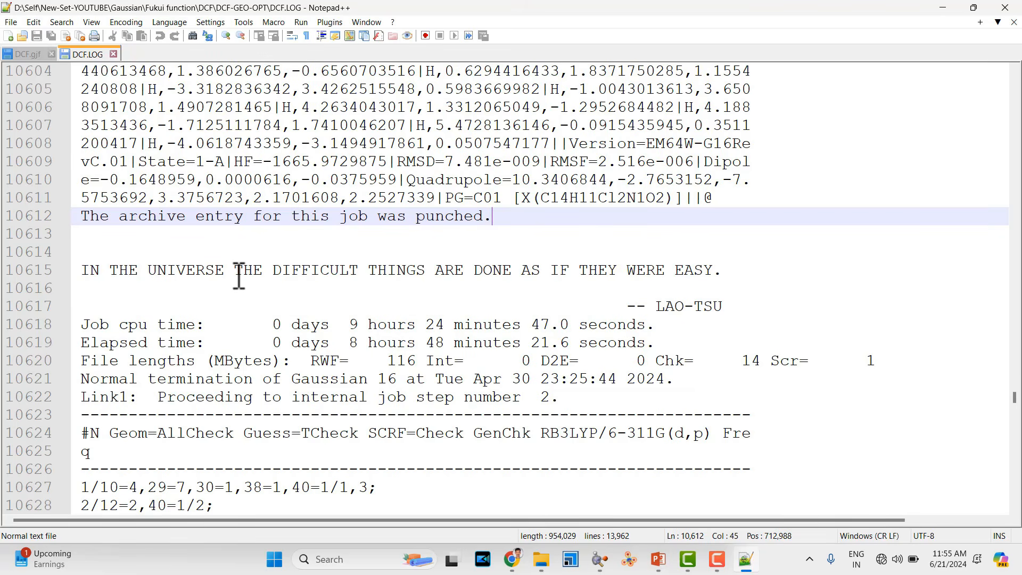
scroll(242, 277, up, 3)
scroll(467, 273, up, 3)
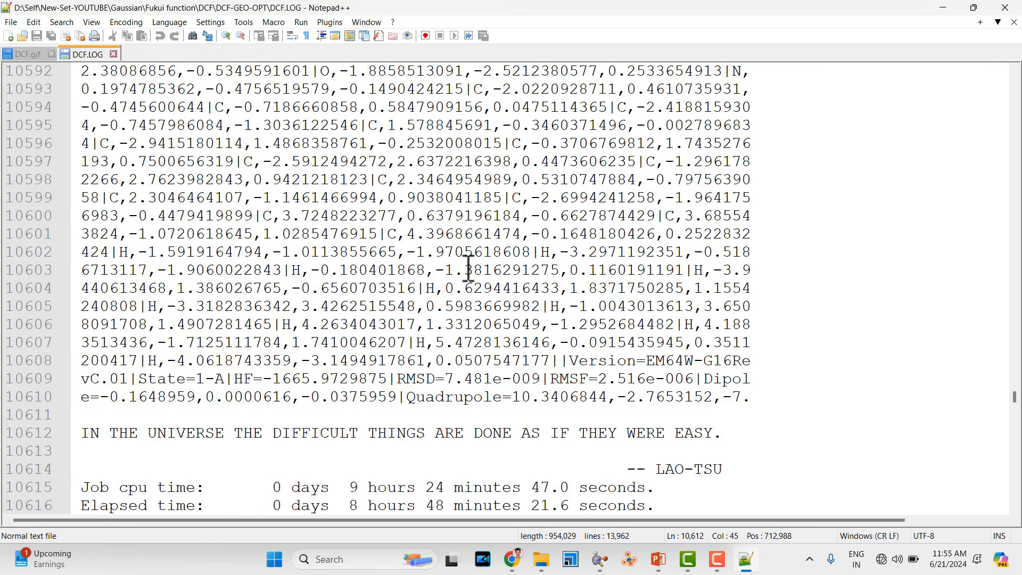
scroll(469, 269, down, 8)
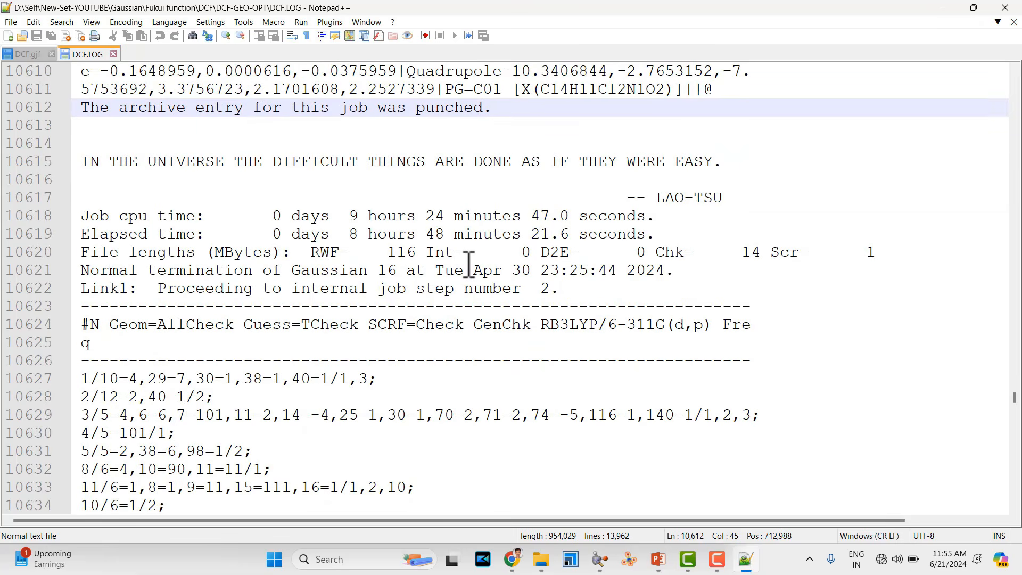
scroll(468, 264, up, 3)
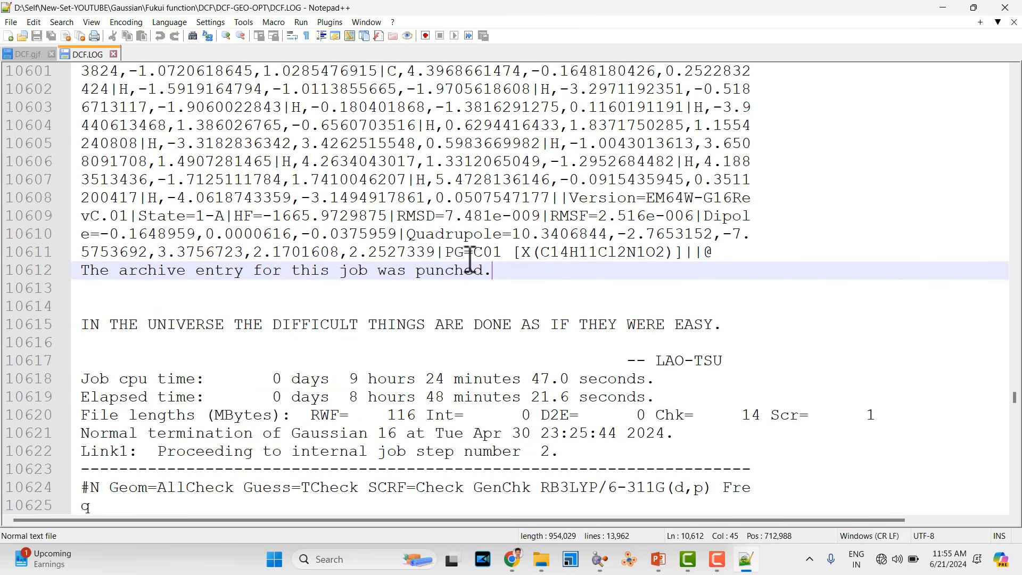
scroll(470, 259, down, 2)
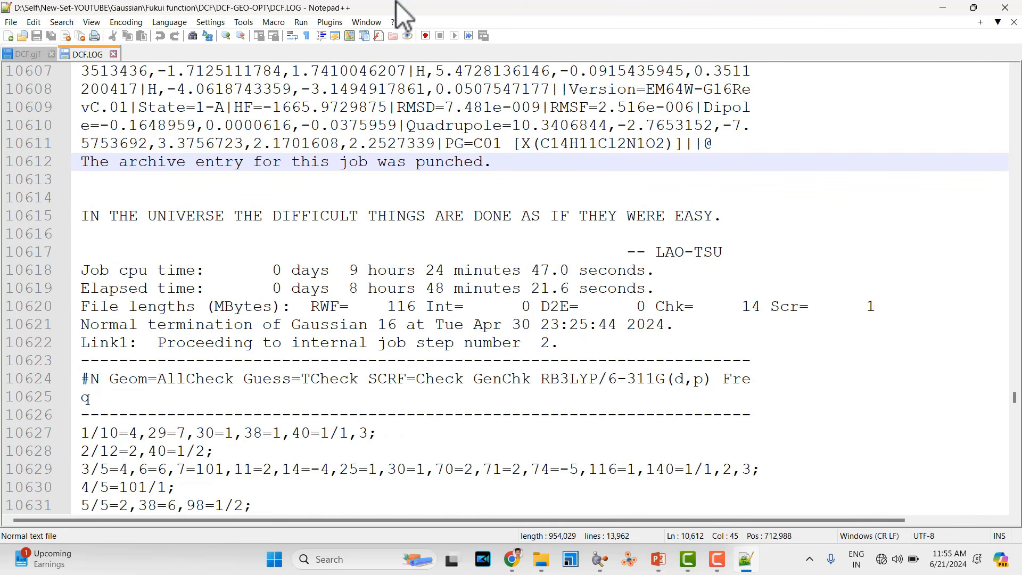
Examine the frequency job's route line with the Freq keyword and the structure read from the checkpoint file
click(729, 379)
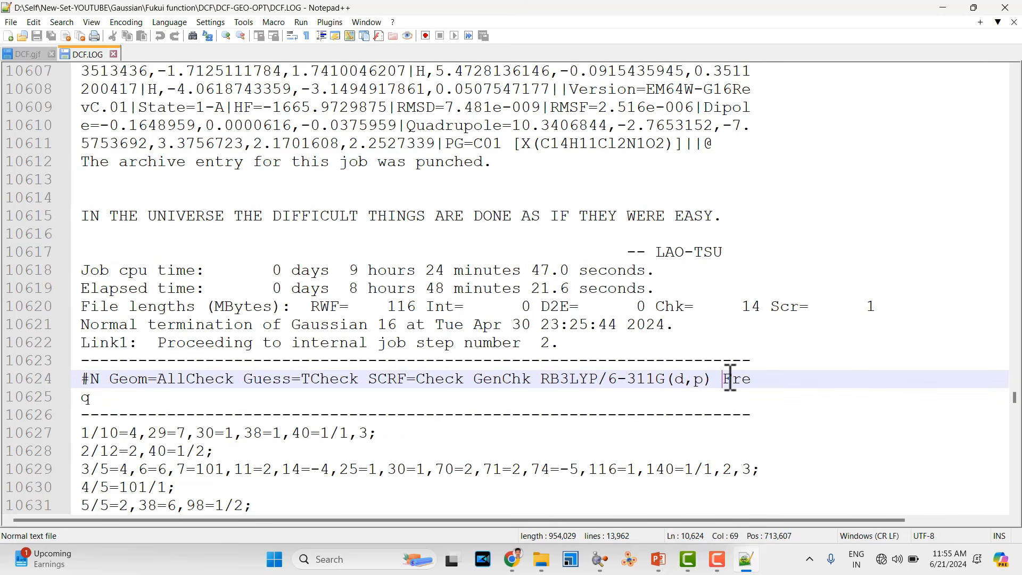
drag(729, 378, 736, 397)
scroll(660, 301, down, 1)
scroll(660, 301, down, 8)
scroll(660, 300, down, 5)
scroll(660, 298, up, 5)
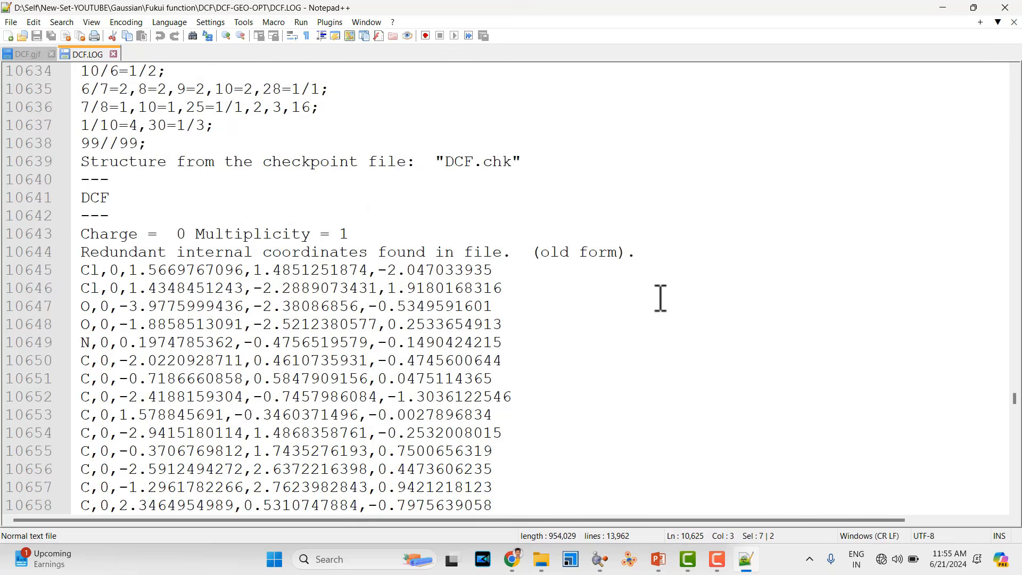
Review the frequency job down to the termination line at the end of DCF.LOG and close Notepad++
scroll(660, 298, down, 19)
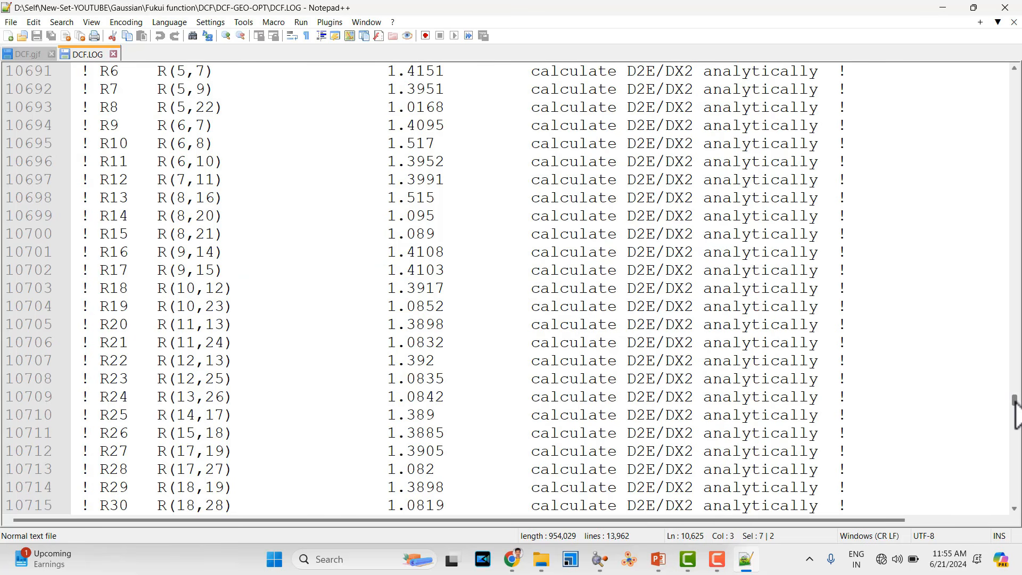
drag(1014, 400, 1014, 499)
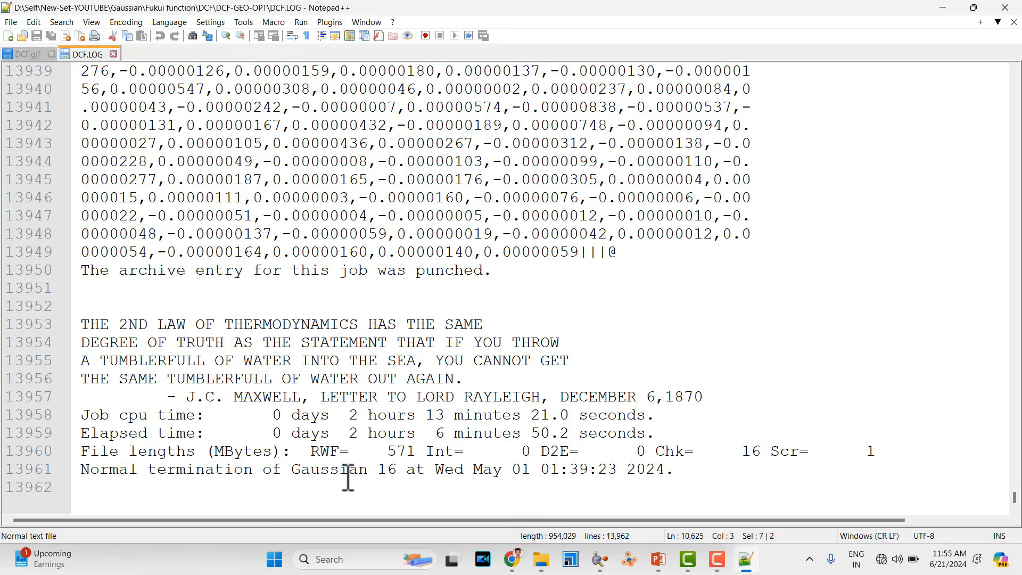
click(1004, 8)
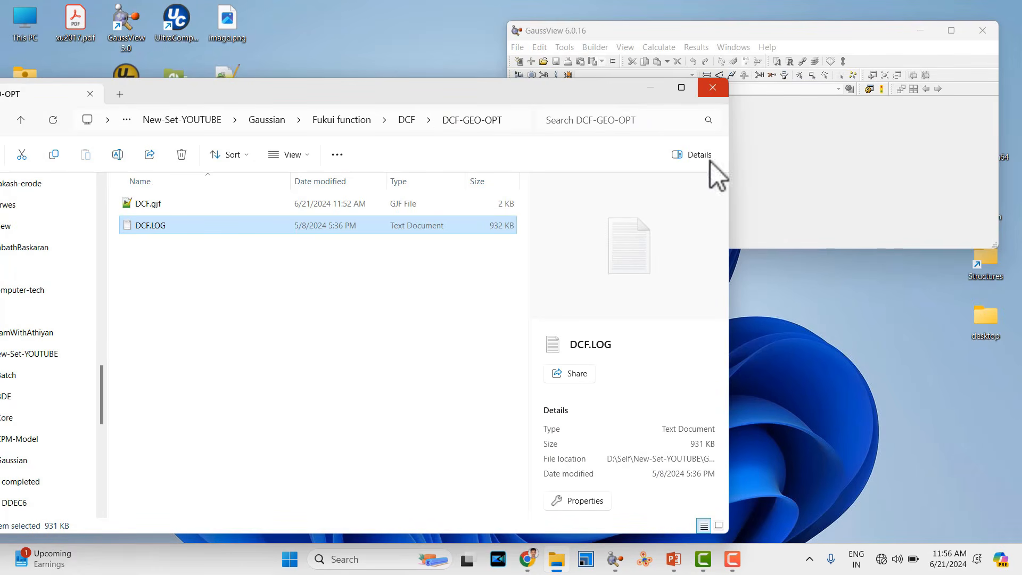
Load DCF.LOG from the DCF-GEO-OPT folder into GaussView and review its calculation summary
drag(156, 229, 845, 173)
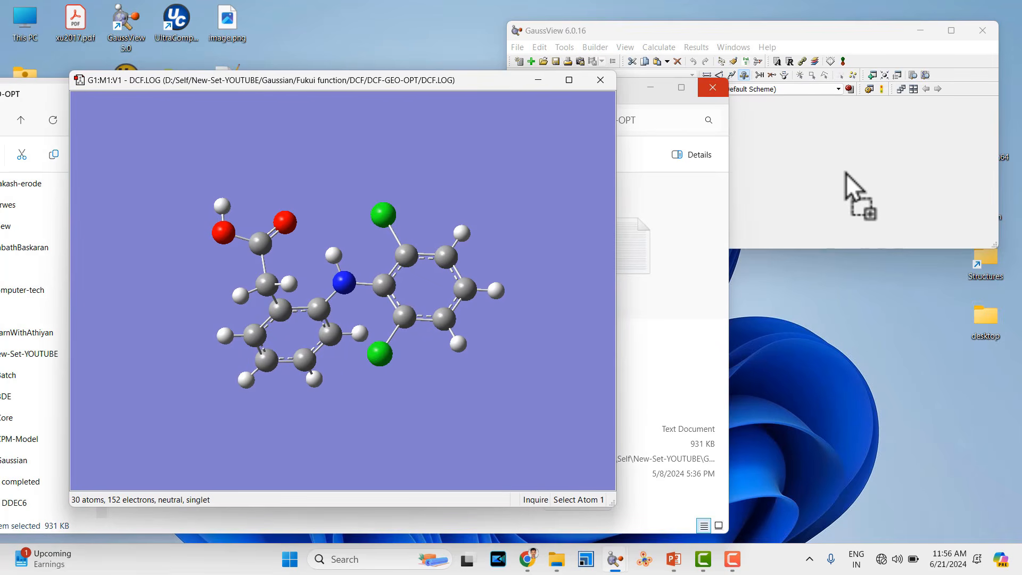
click(763, 25)
click(696, 47)
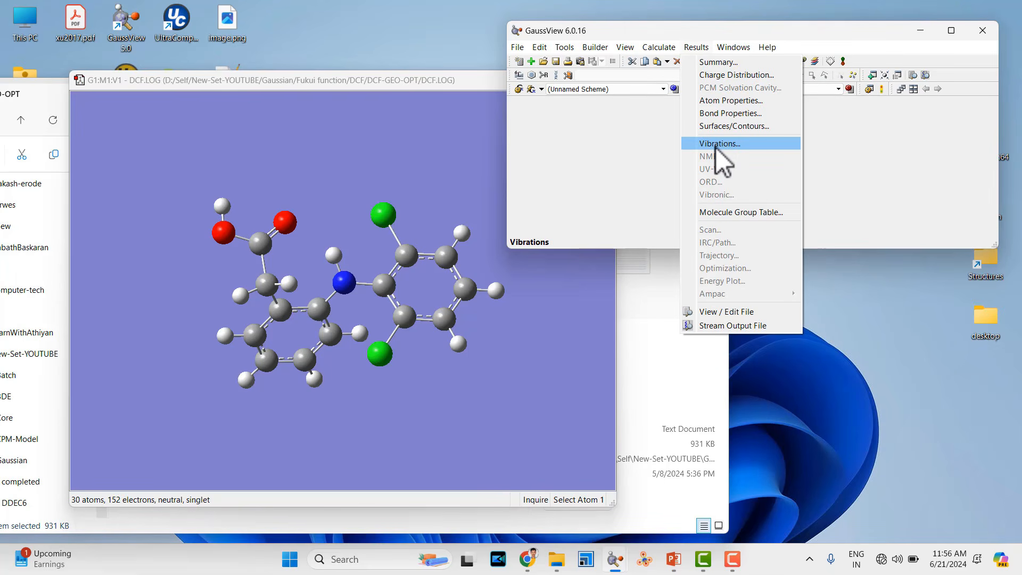
click(734, 63)
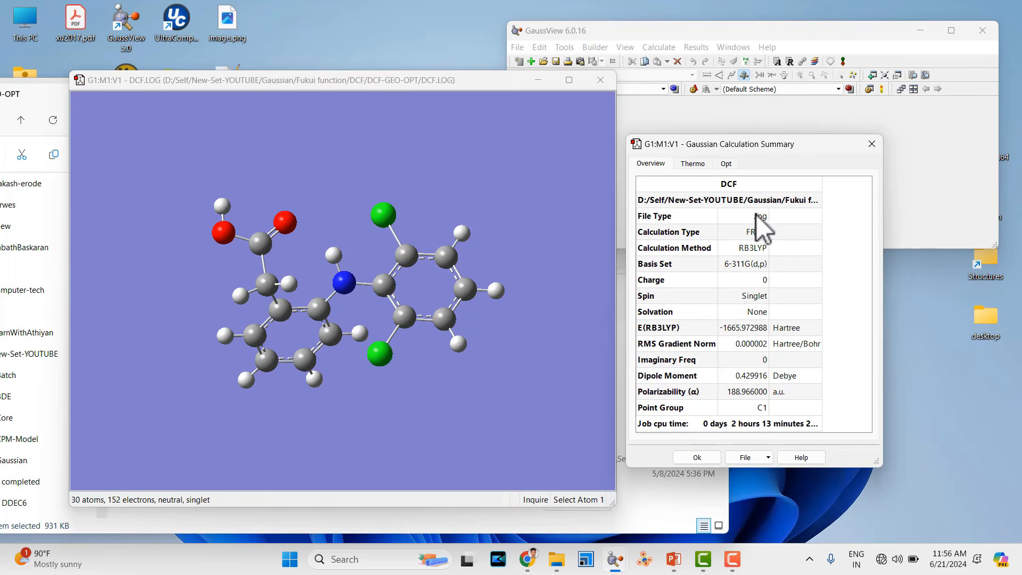
click(878, 148)
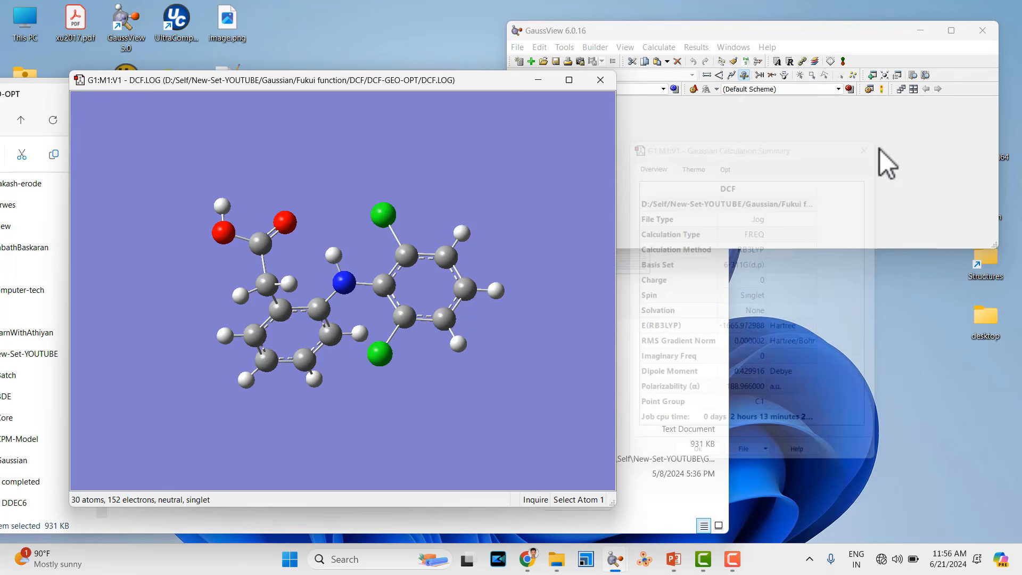
Display the vibrations of the DCF molecule beside its structure and animate mode 1
click(702, 45)
click(703, 47)
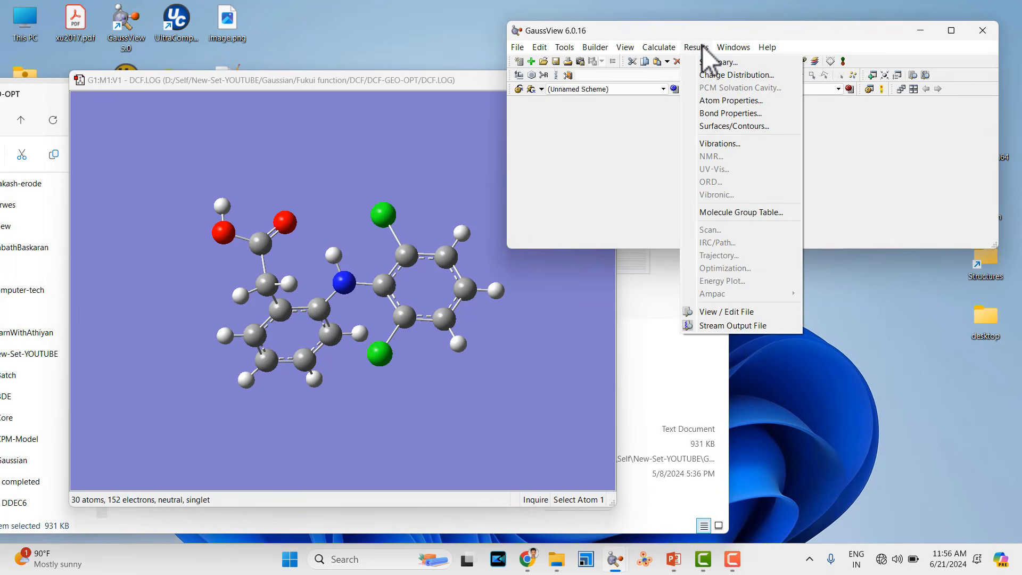
click(717, 143)
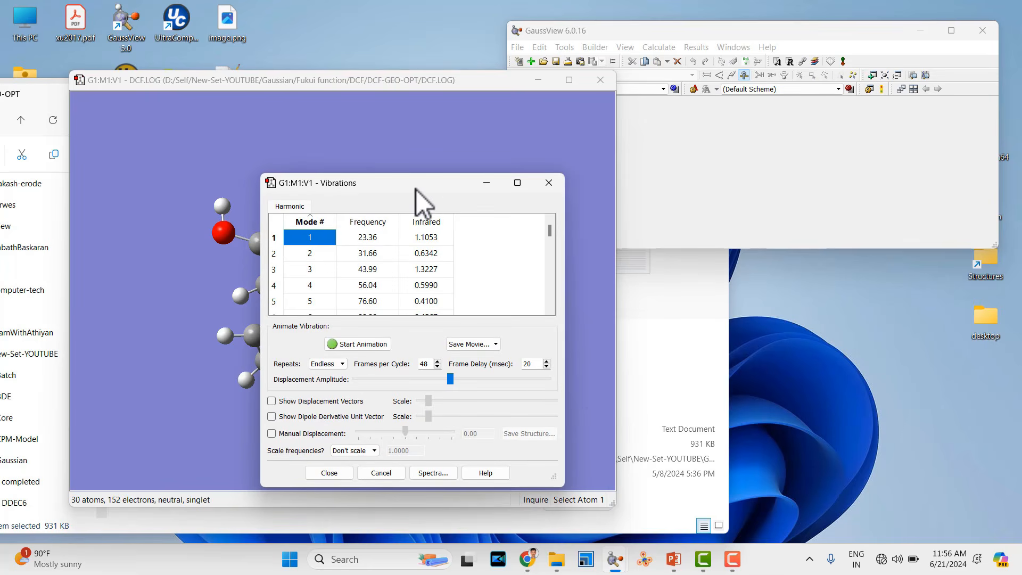
drag(417, 190, 698, 106)
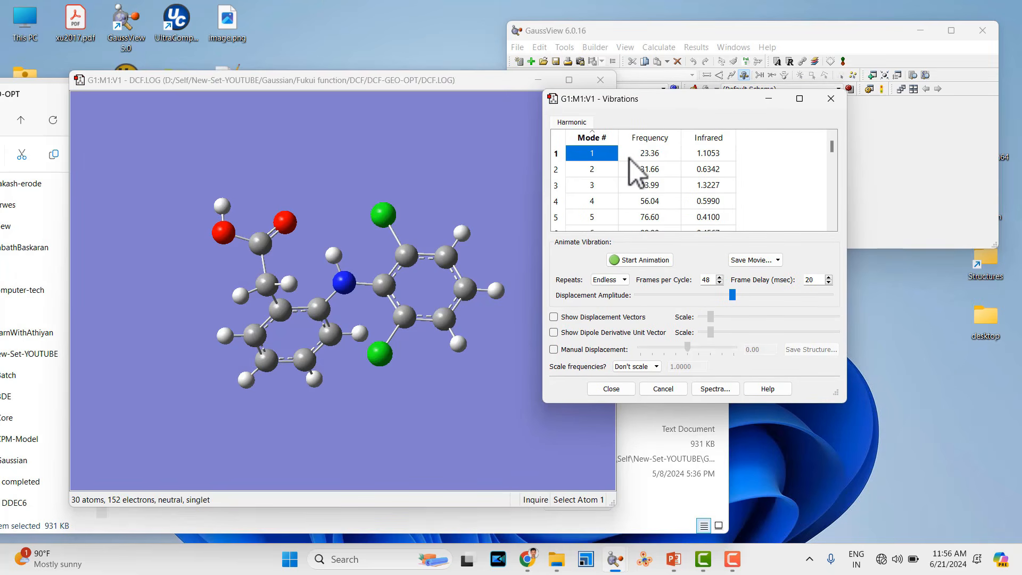
click(627, 260)
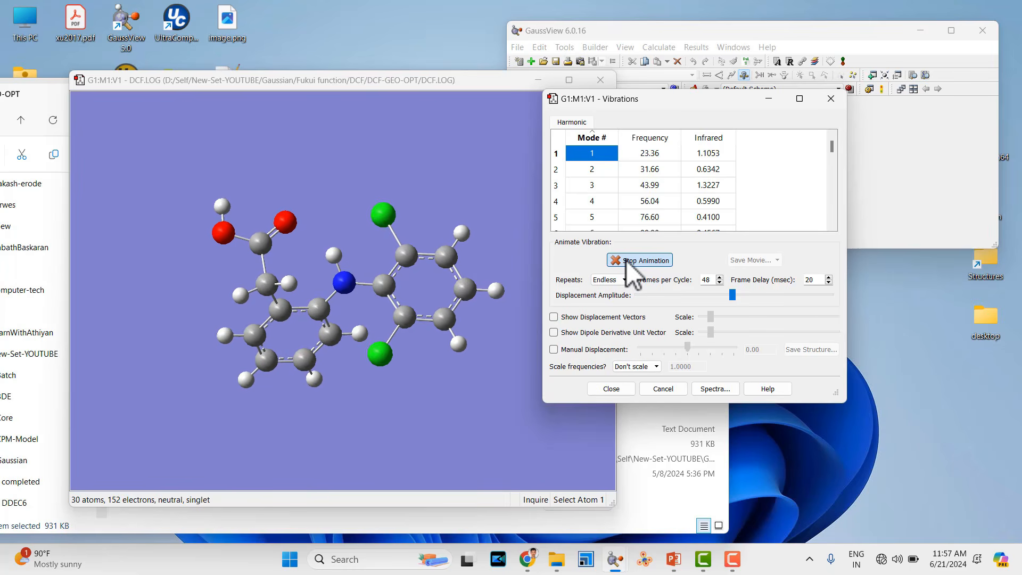
Inspect the animated vibrations from mode 1 through mode 23, stop the animation and close the vibration results
click(650, 155)
key(Down)
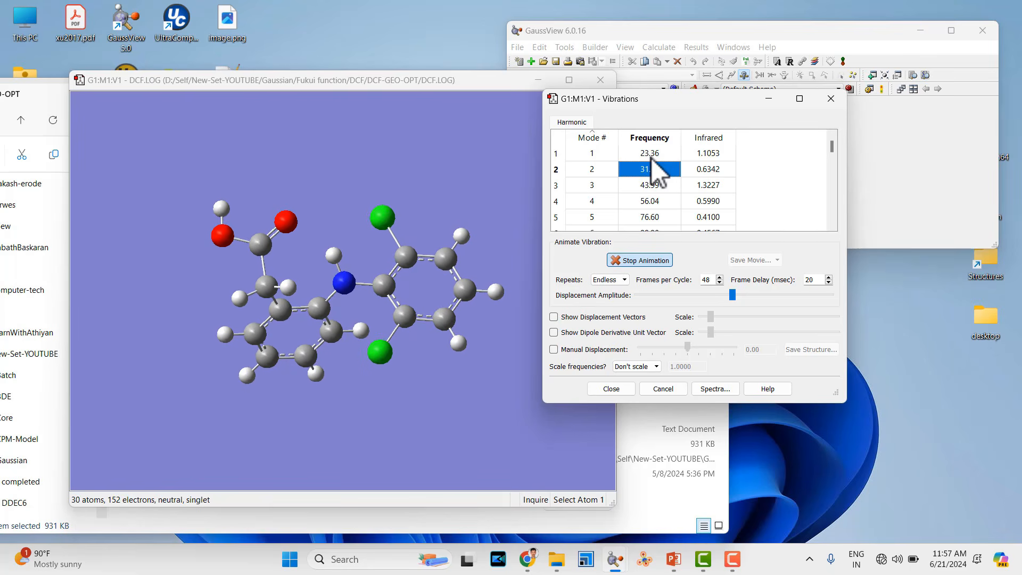
key(Down)
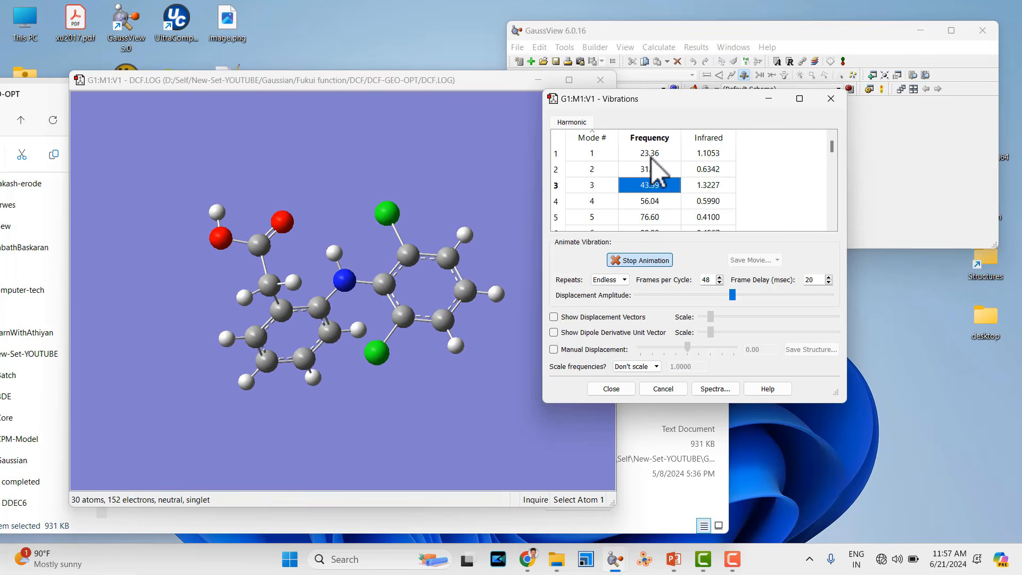
key(Down)
key(Down)
key(Down)
key(Down)
key(Down)
key(Down)
key(Down)
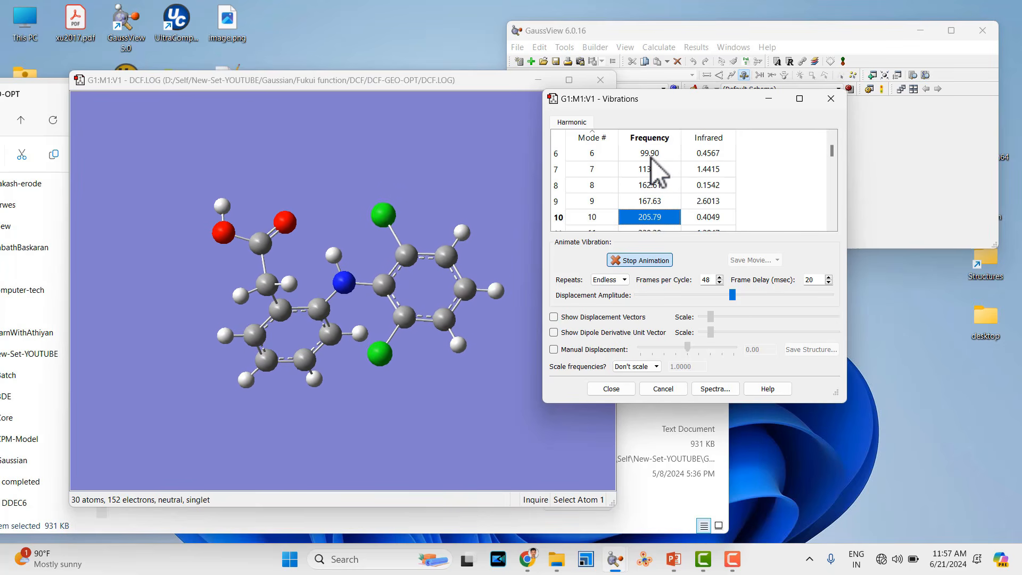
key(Down)
key(Down)
key(Down)
key(Down)
key(Down)
key(Down)
key(Down)
key(Down)
key(Down)
key(Down)
key(Down)
key(Down)
key(Down)
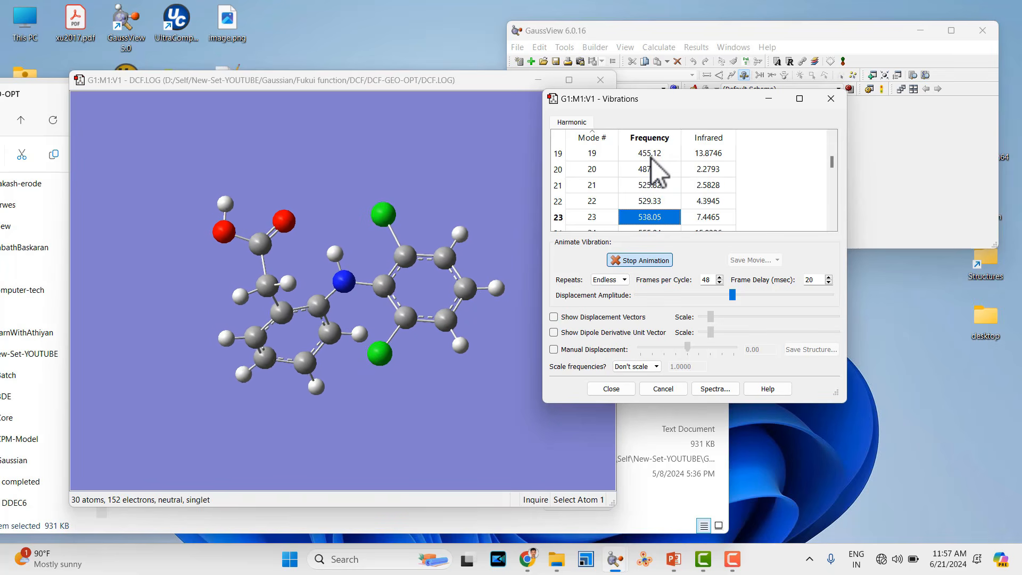
click(642, 260)
click(610, 389)
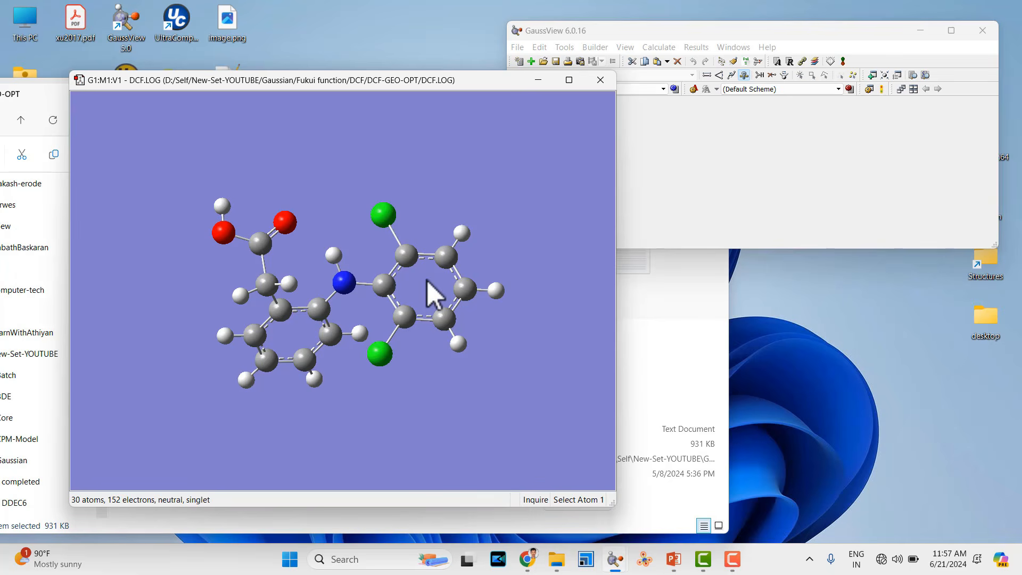
click(698, 139)
click(324, 149)
click(517, 47)
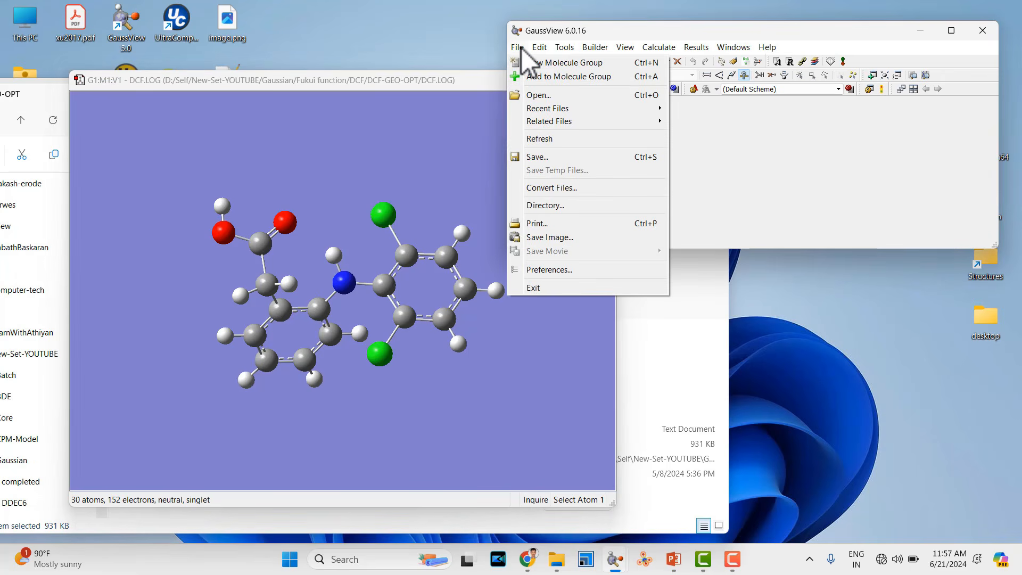
click(534, 156)
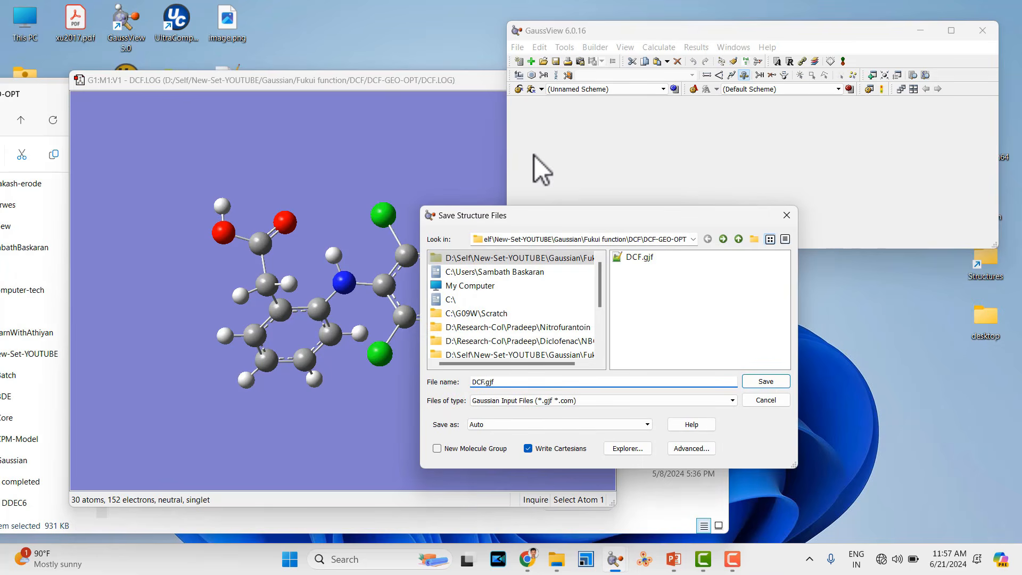
click(782, 217)
Save the optimized structure as the Gaussian input file DCF-new.gjf in the DCF-GEO-OPT folder and close its view
click(514, 47)
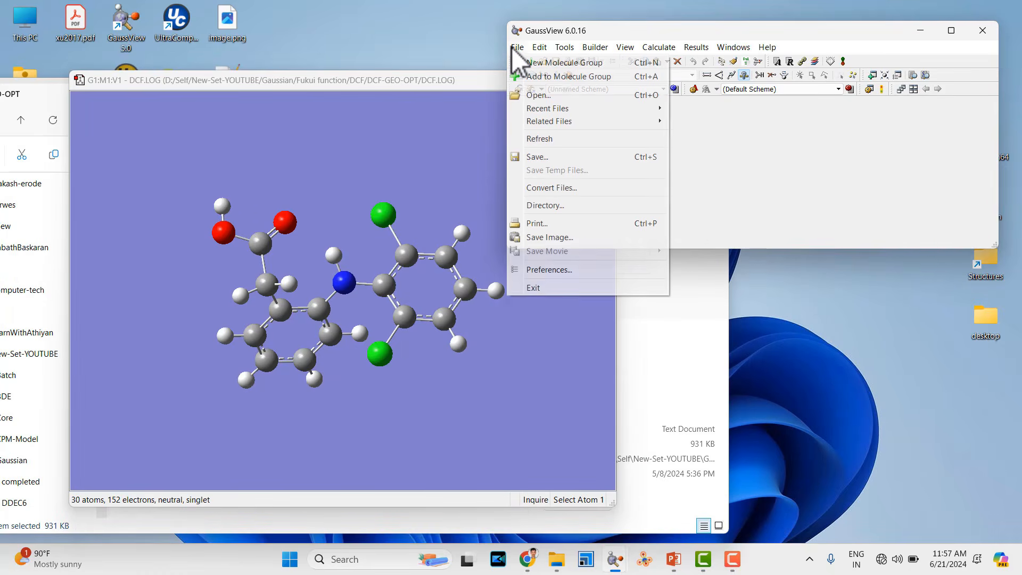
click(552, 161)
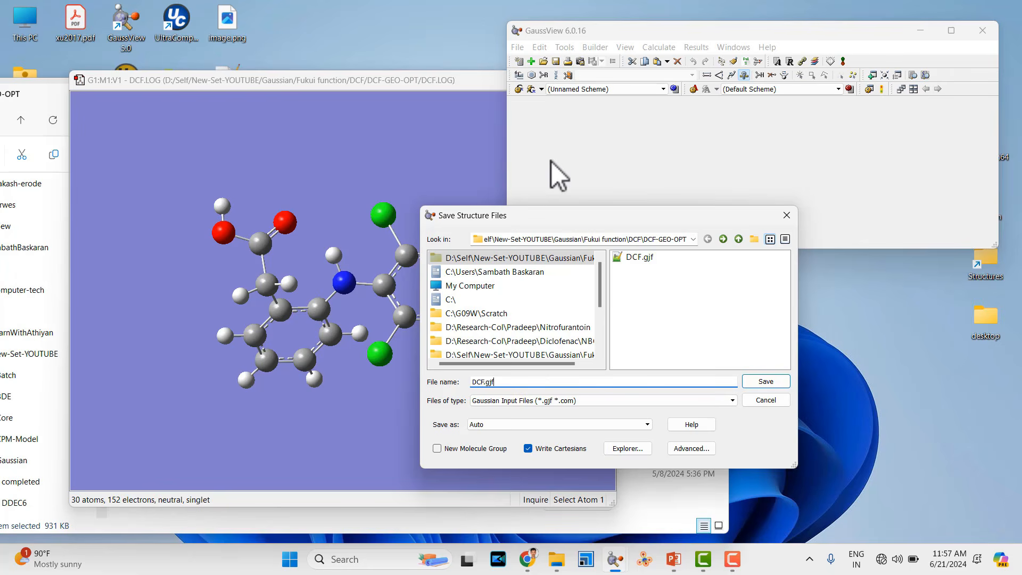
click(486, 382)
text(-new)
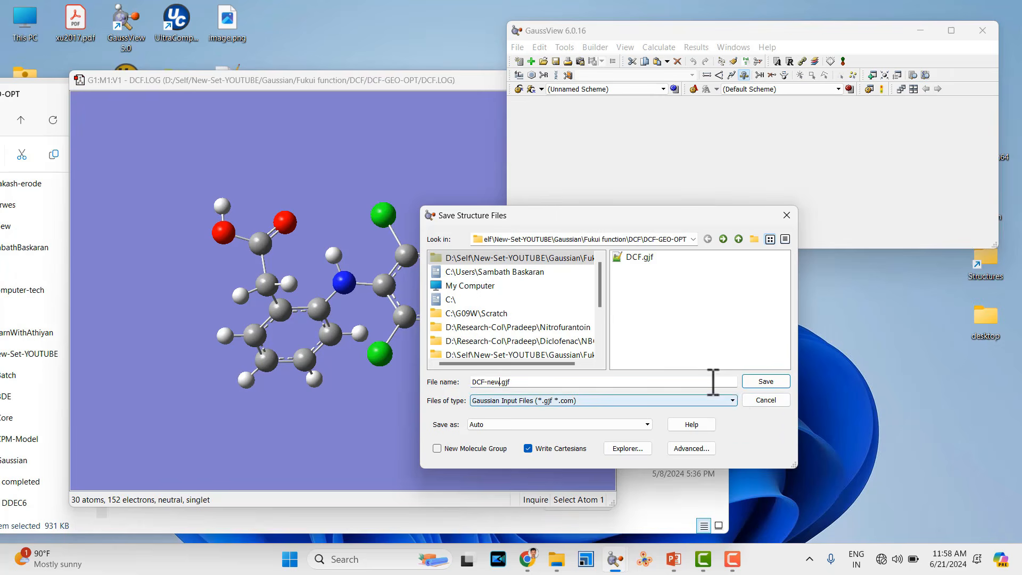
click(767, 384)
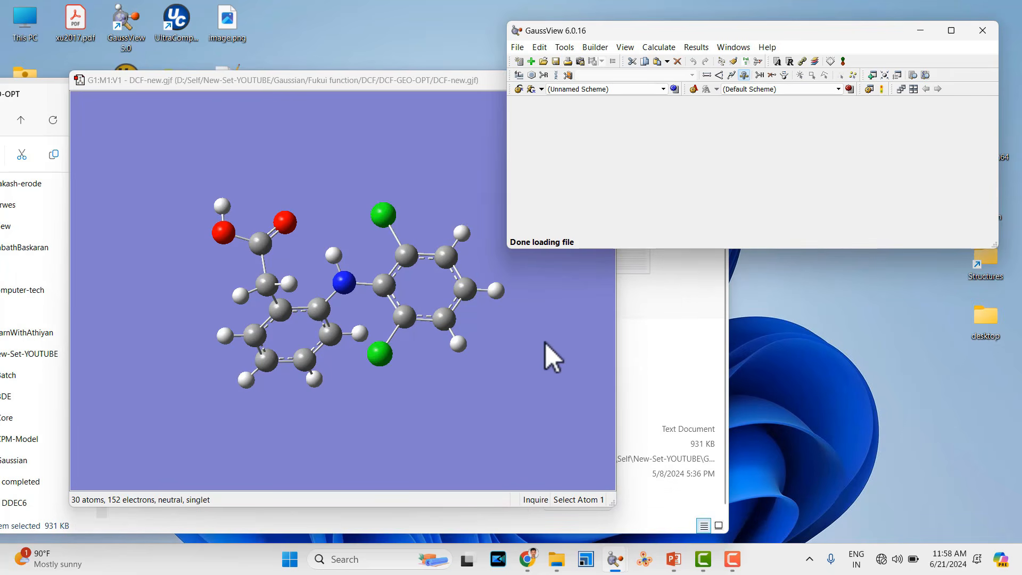
click(545, 343)
click(602, 85)
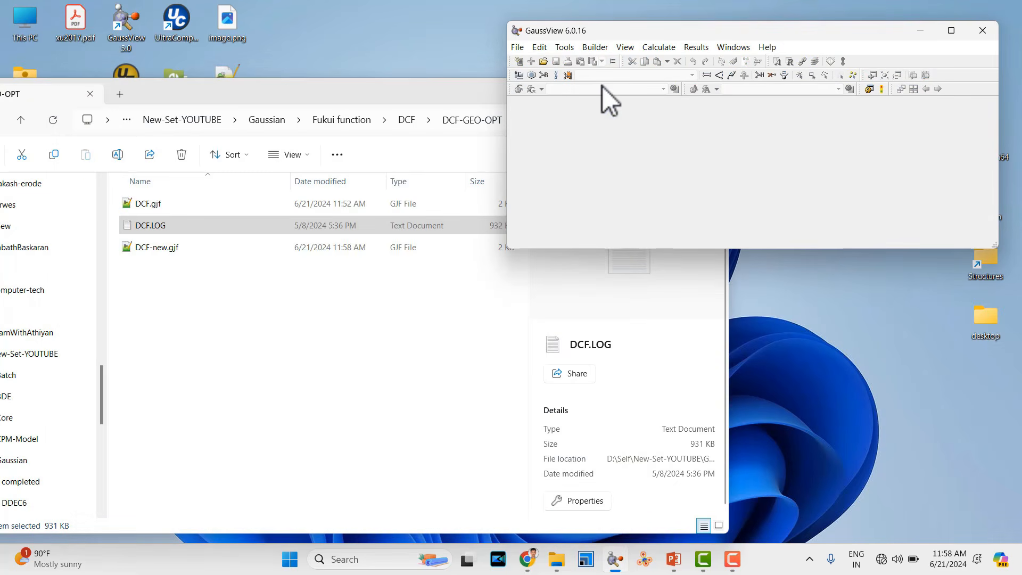
Open DCF-new.gjf in Notepad++, examine its full block of optimized atomic coordinates, and close the editor
click(152, 251)
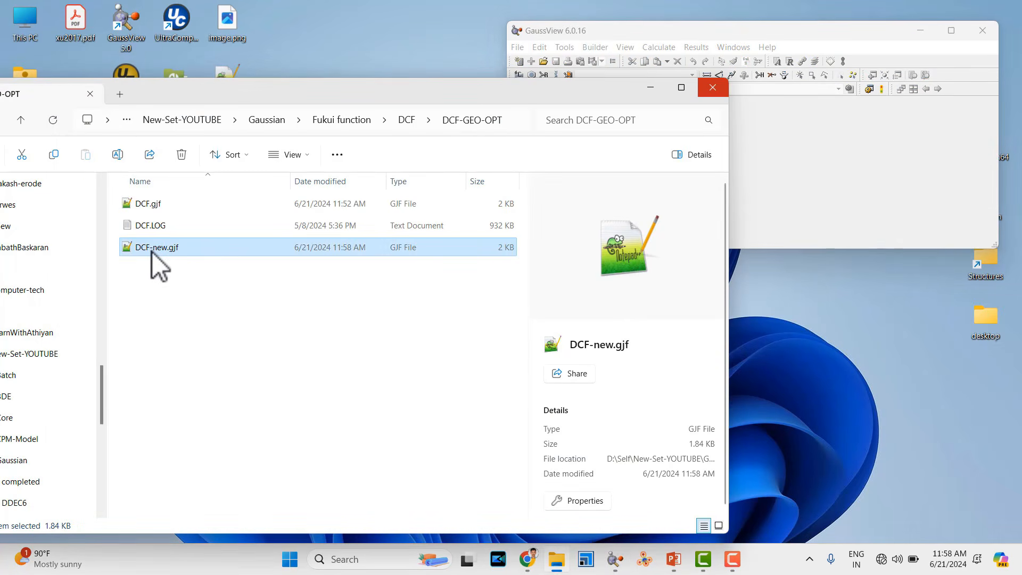
double_click(152, 251)
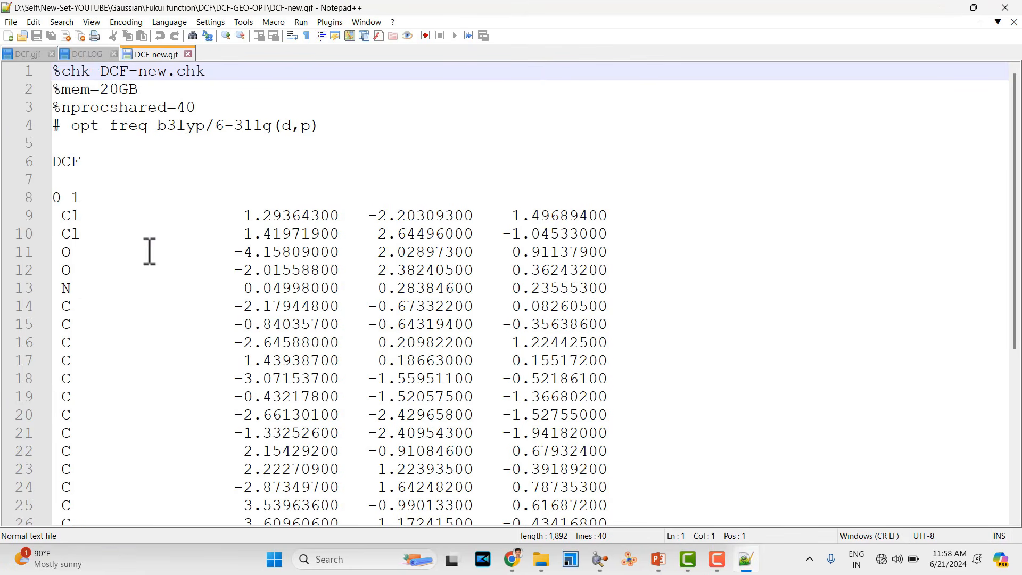
click(63, 216)
drag(63, 216, 638, 495)
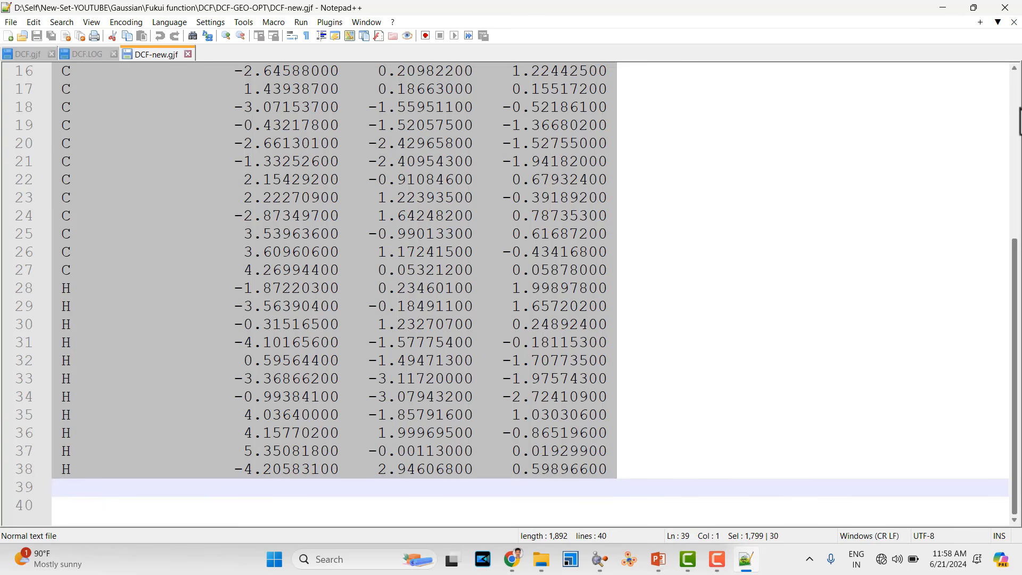
click(1004, 8)
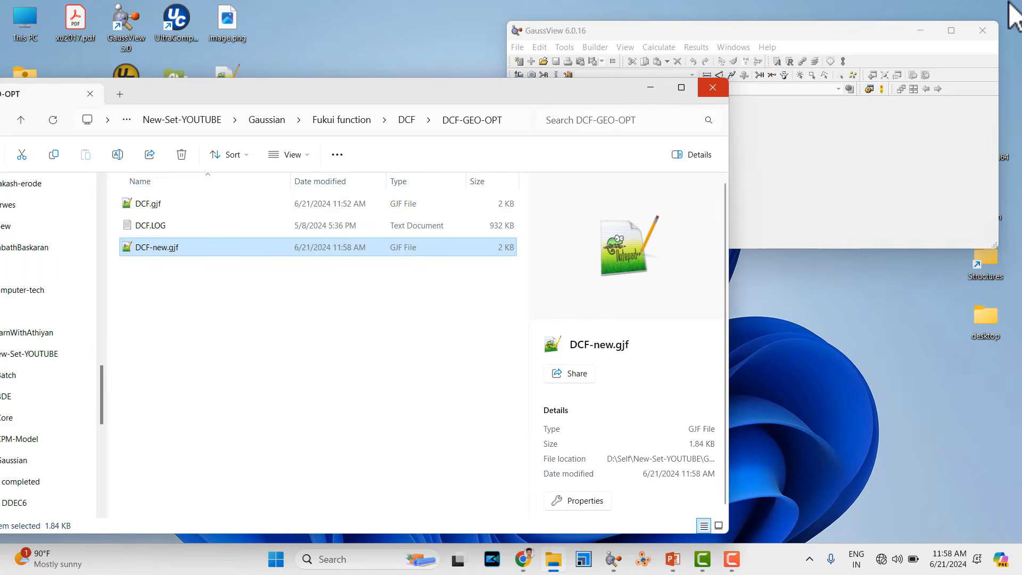
Open the input file DCF_NBO.gjf from the DCF_NBO_N0 subfolder of the DCF project's NBO folder
click(277, 320)
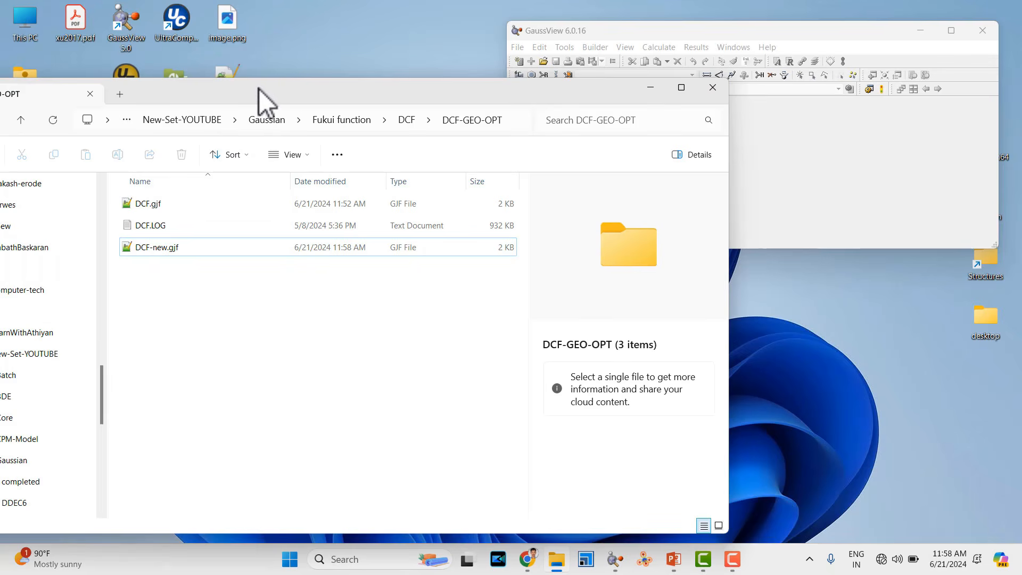
drag(259, 90, 501, 119)
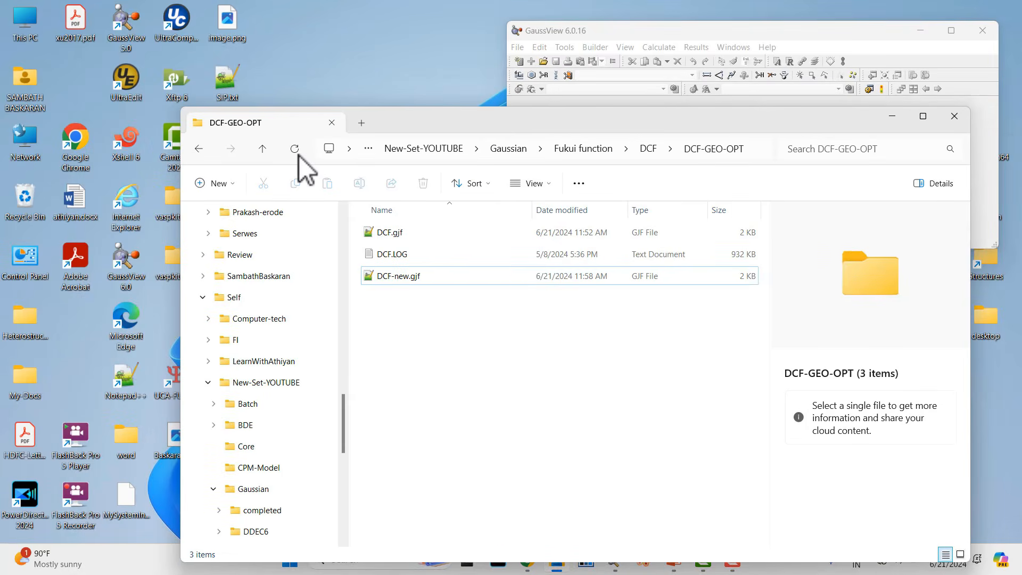
click(262, 148)
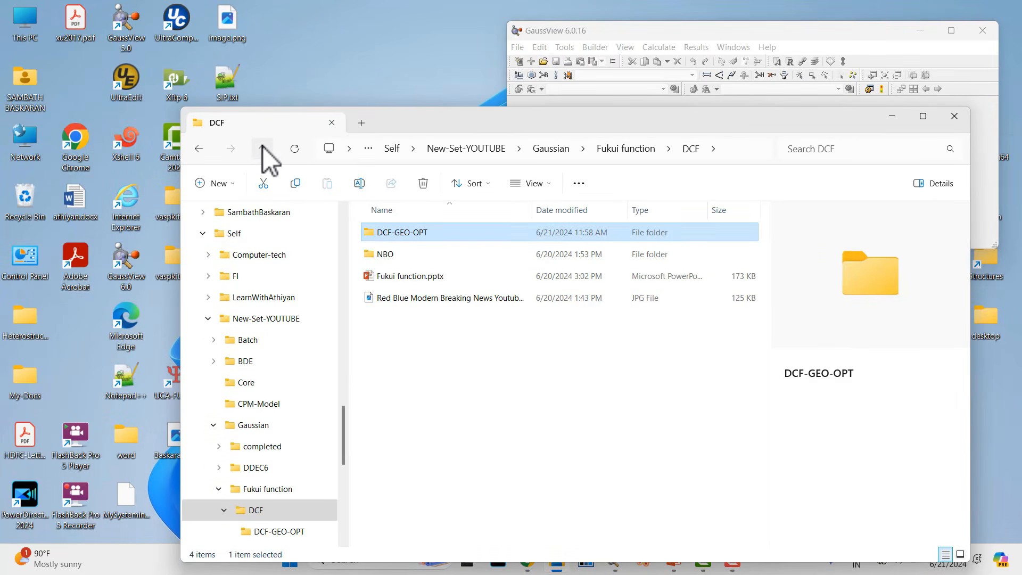
double_click(402, 254)
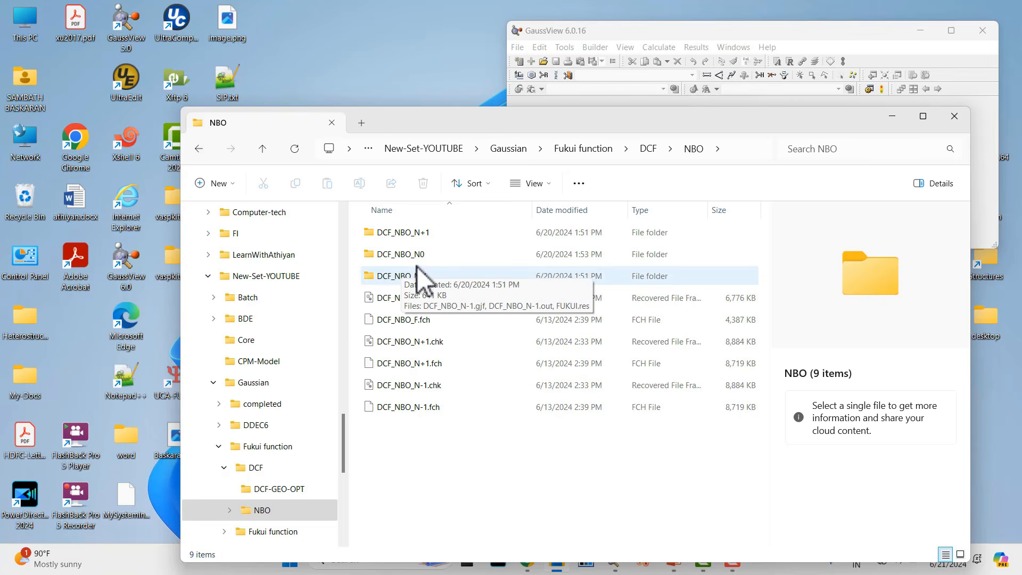
mouse_move(423, 259)
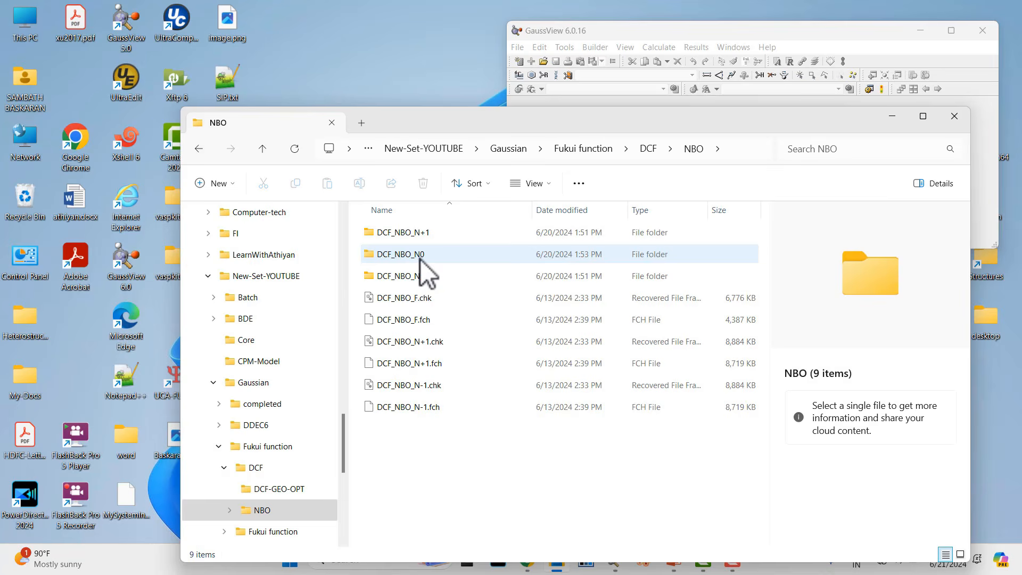
double_click(420, 260)
double_click(410, 238)
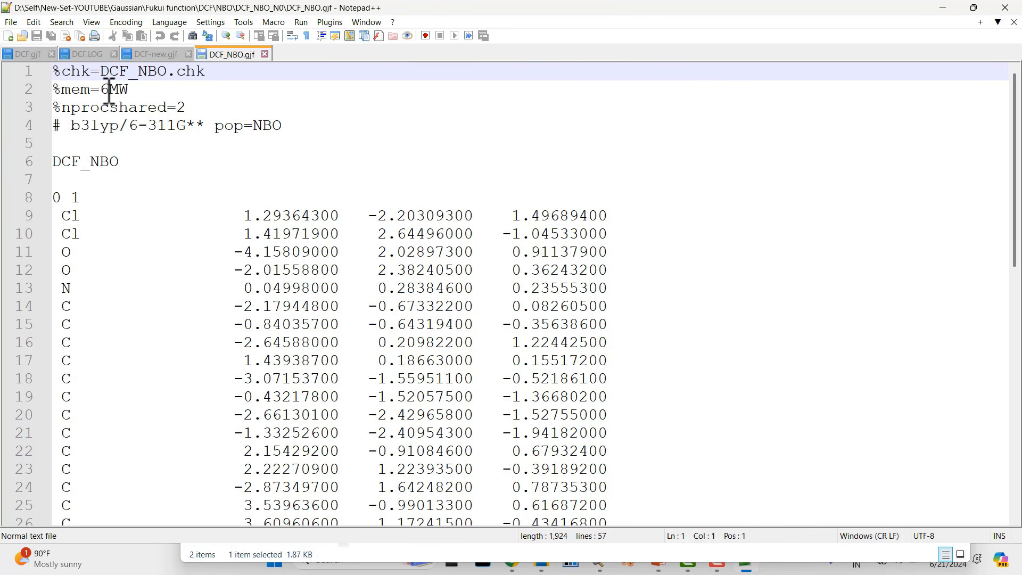
Review the memory, processor, route and title lines at the start of the DCF_NBO.gjf input
drag(101, 88, 190, 108)
click(189, 108)
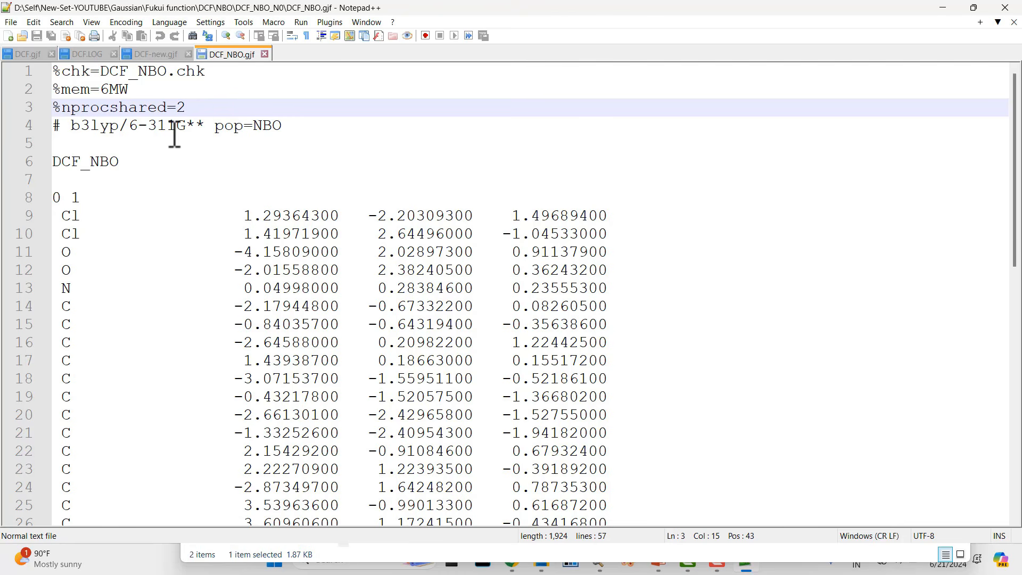
click(240, 128)
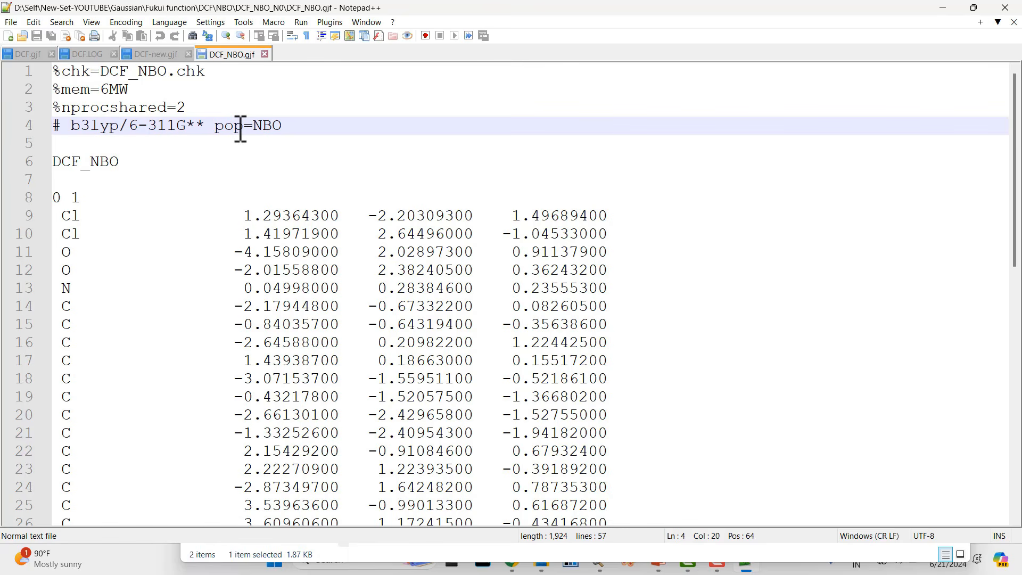
click(97, 144)
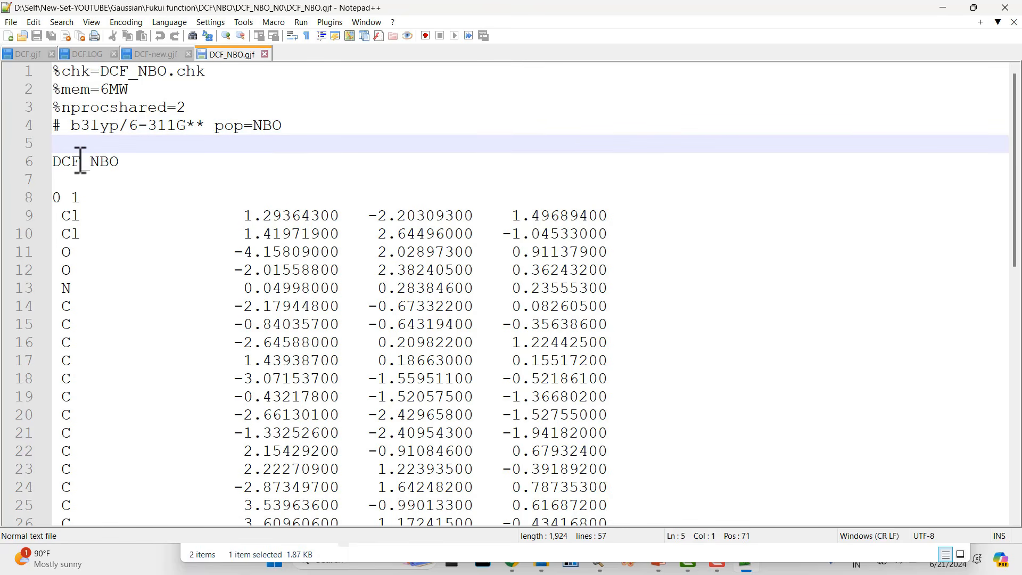
click(82, 161)
key(Right)
key(Right)
key(Right)
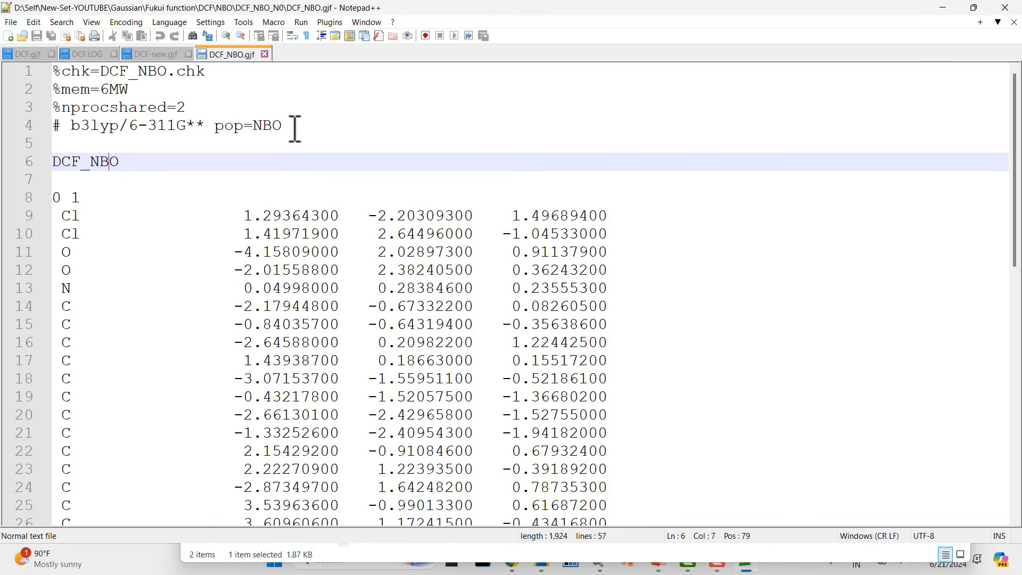
Examine the charge and multiplicity line and the complete atomic coordinate block of DCF_NBO.gjf
click(77, 181)
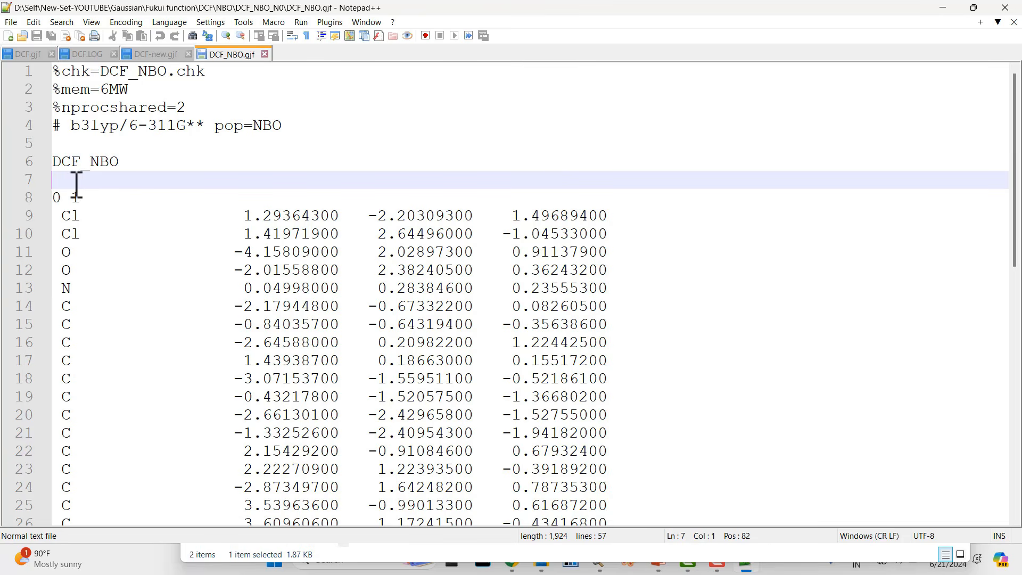
click(65, 197)
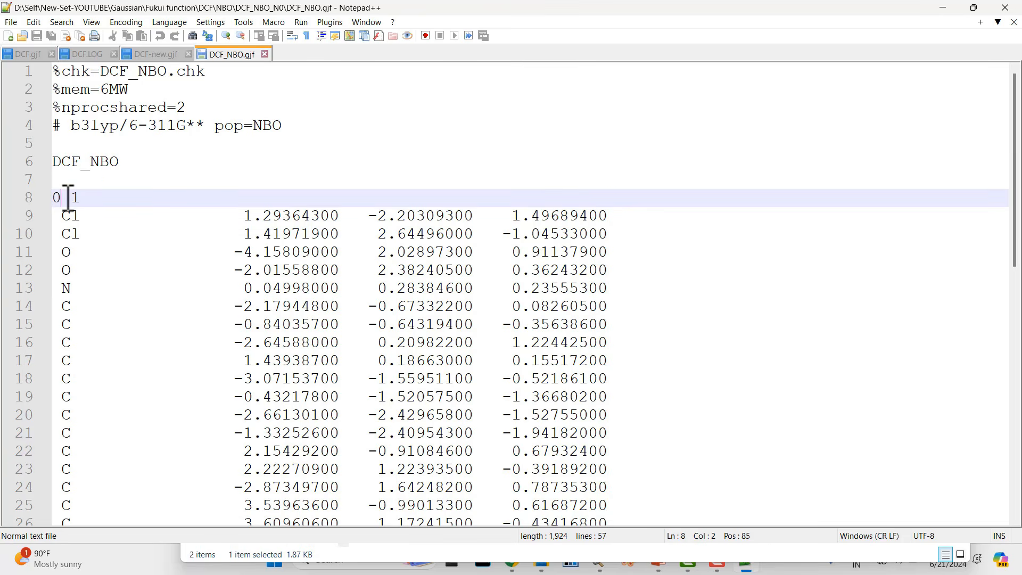
click(81, 198)
drag(55, 218, 669, 290)
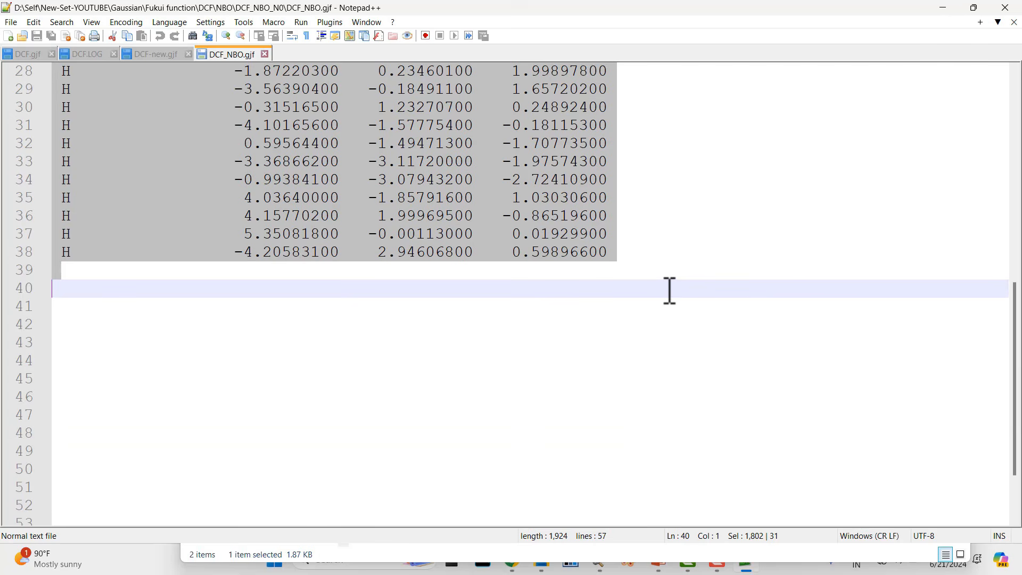
scroll(668, 290, up, 9)
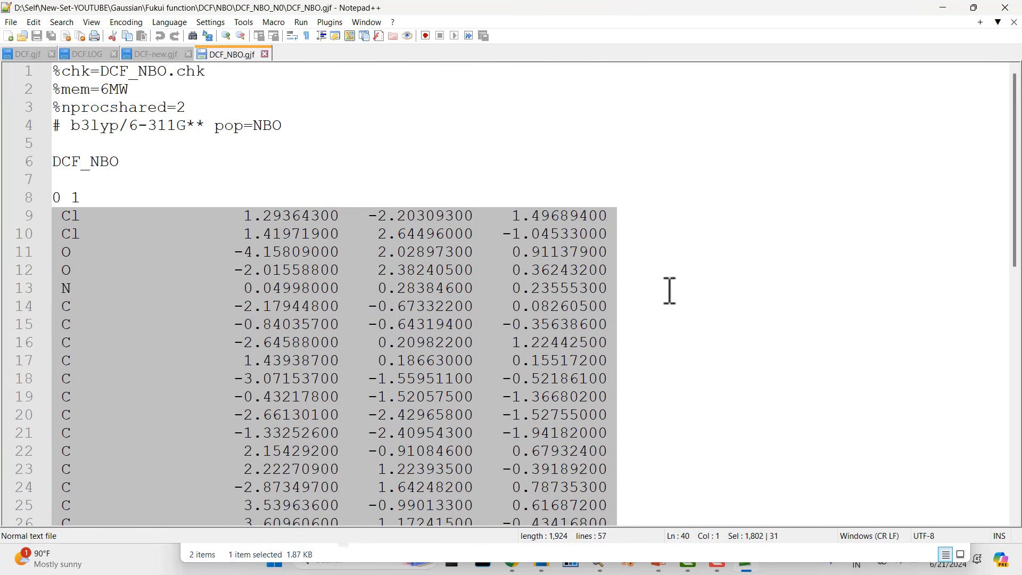
scroll(668, 290, down, 9)
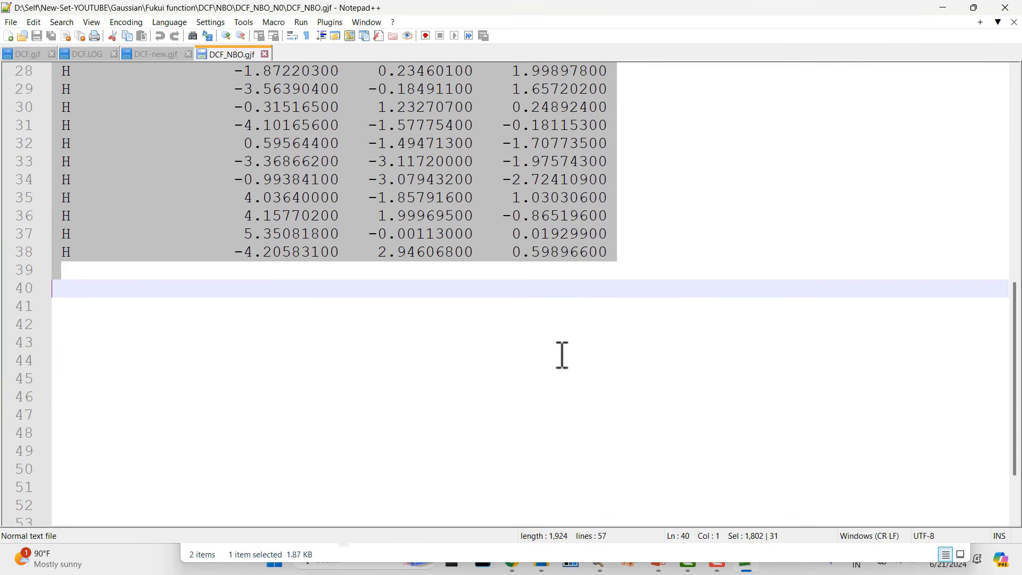
Add four blank lines after the coordinate block of DCF_NBO.gjf, save the file and minimize the editor
click(75, 276)
key(Return)
key(Return)
key(Return)
key(Return)
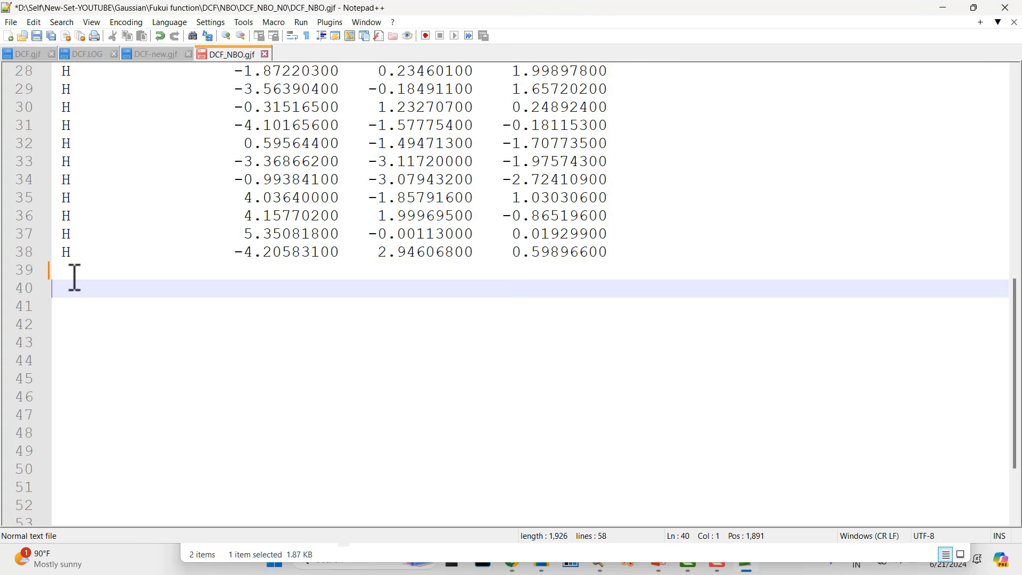
click(35, 33)
scroll(468, 130, up, 9)
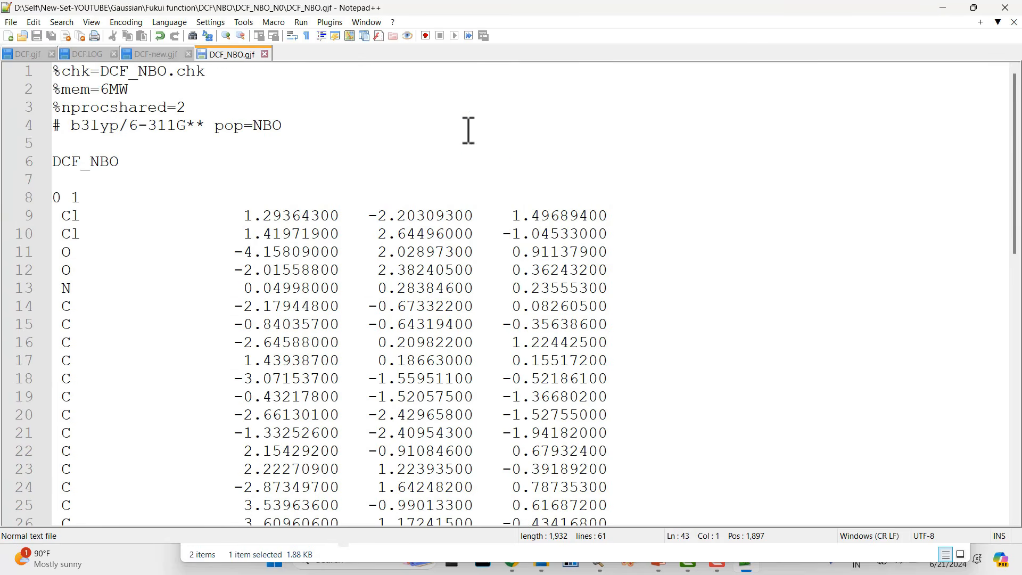
click(939, 8)
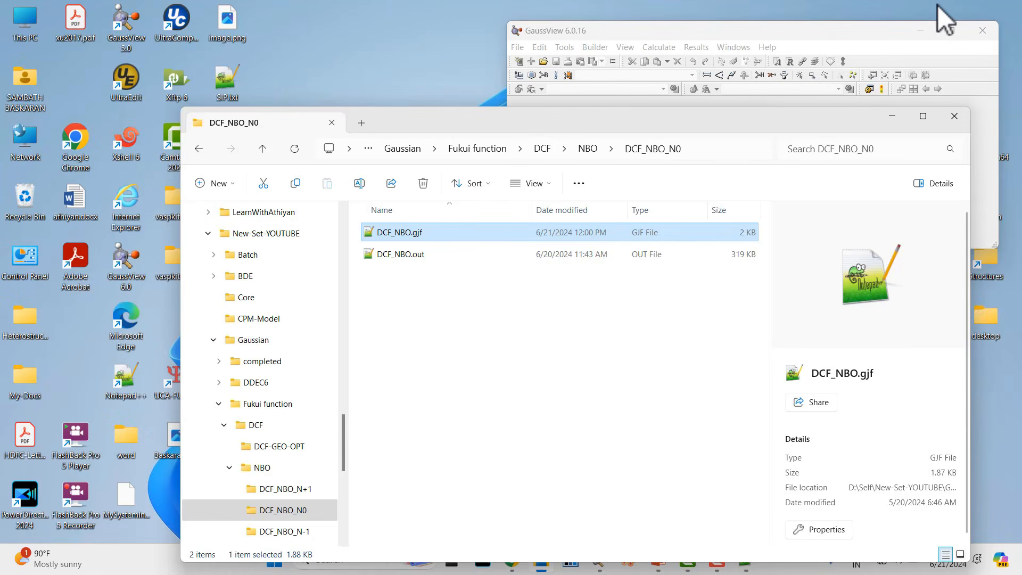
Open DCF_NBO.out from the DCF_NBO_N0 folder and locate the Natural Atomic Orbital and Natural Bond Orbital Analysis section
click(411, 255)
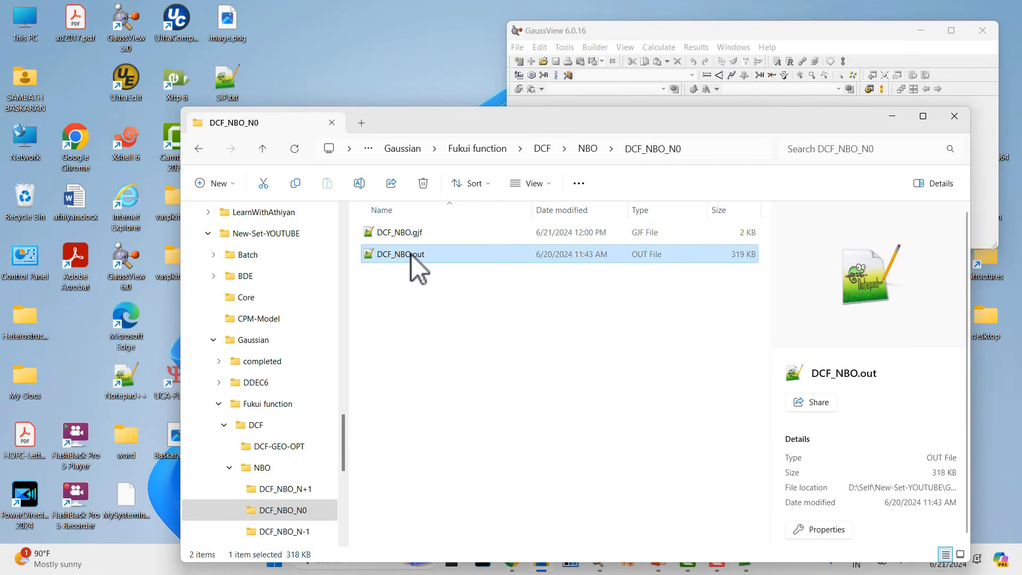
right_click(411, 254)
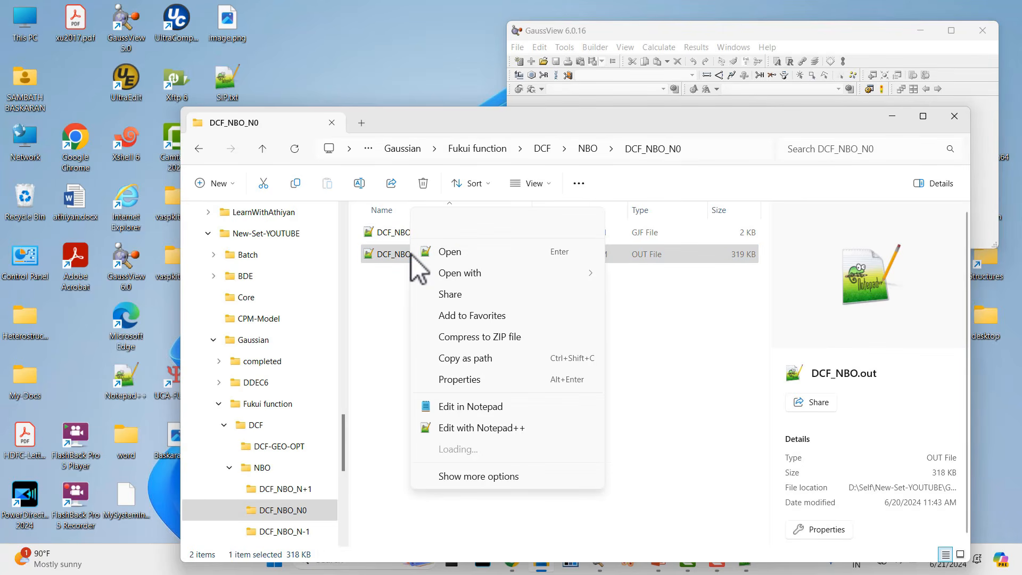
click(438, 254)
scroll(440, 256, down, 20)
scroll(441, 256, down, 20)
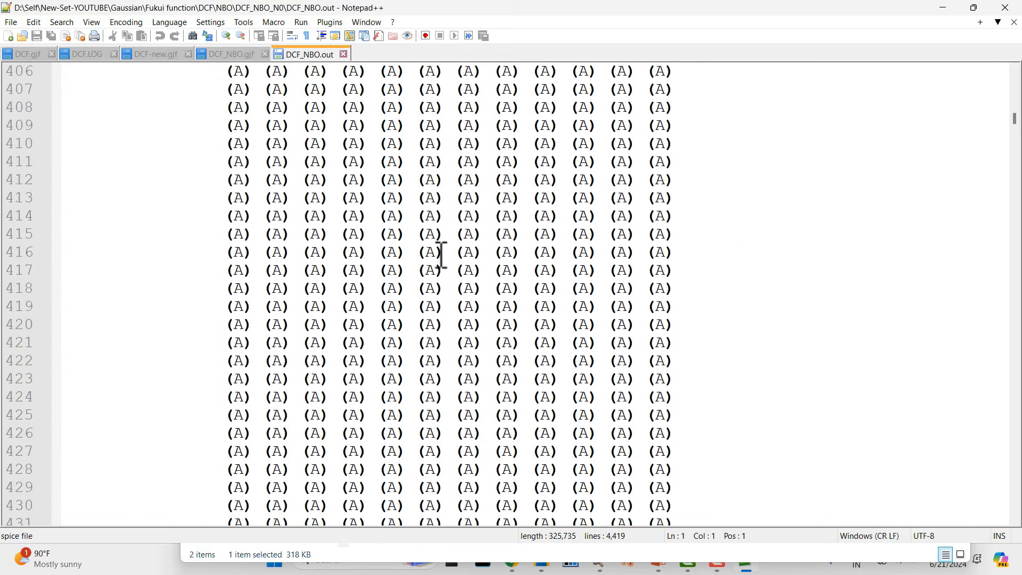
scroll(442, 255, down, 20)
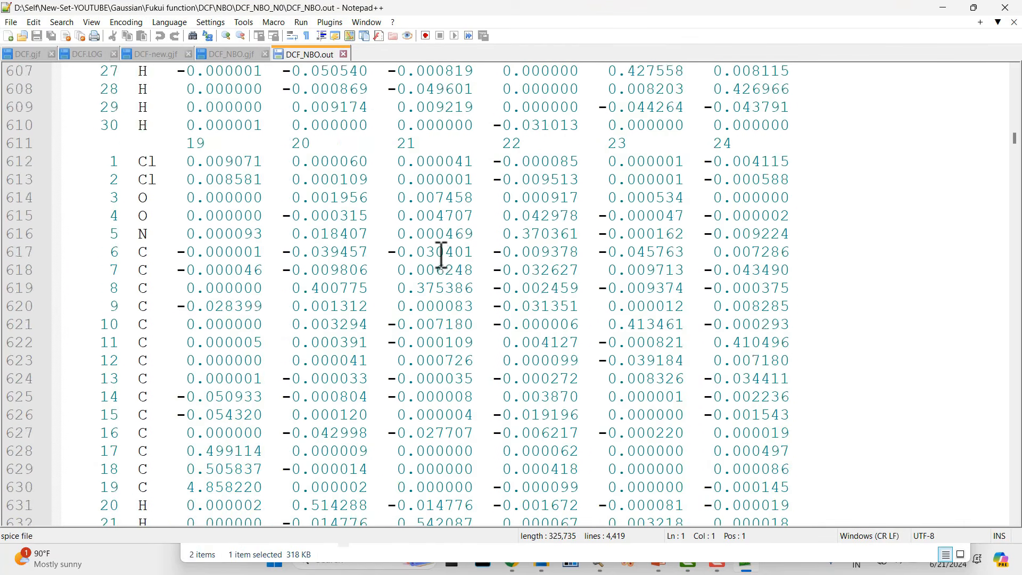
scroll(441, 255, down, 20)
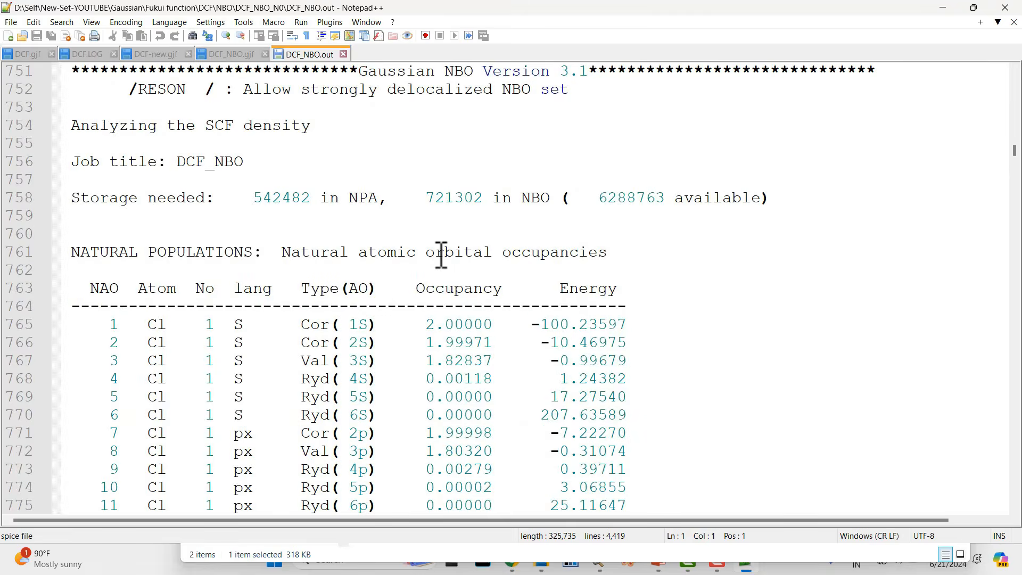
scroll(441, 256, up, 4)
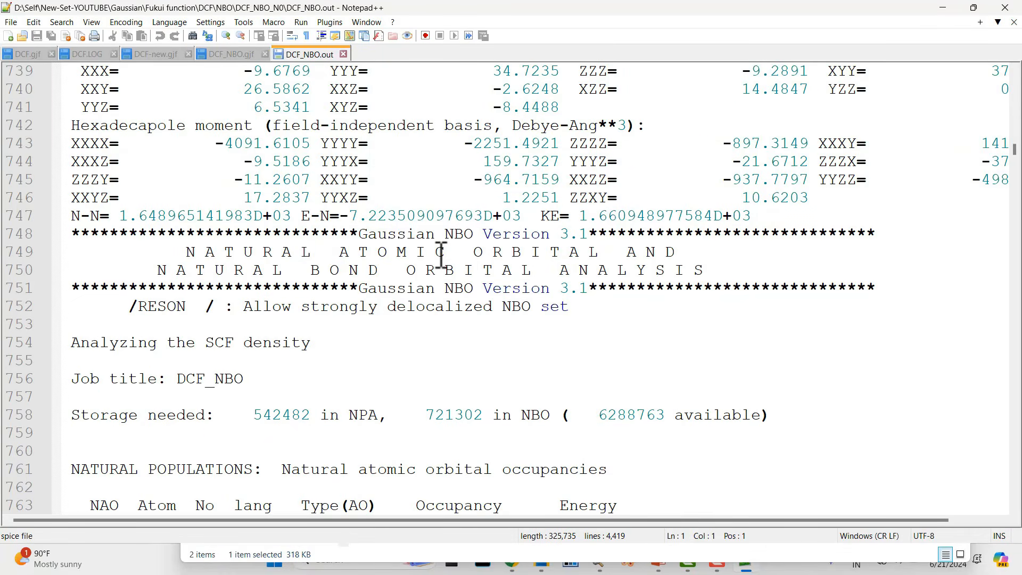
scroll(442, 256, down, 1)
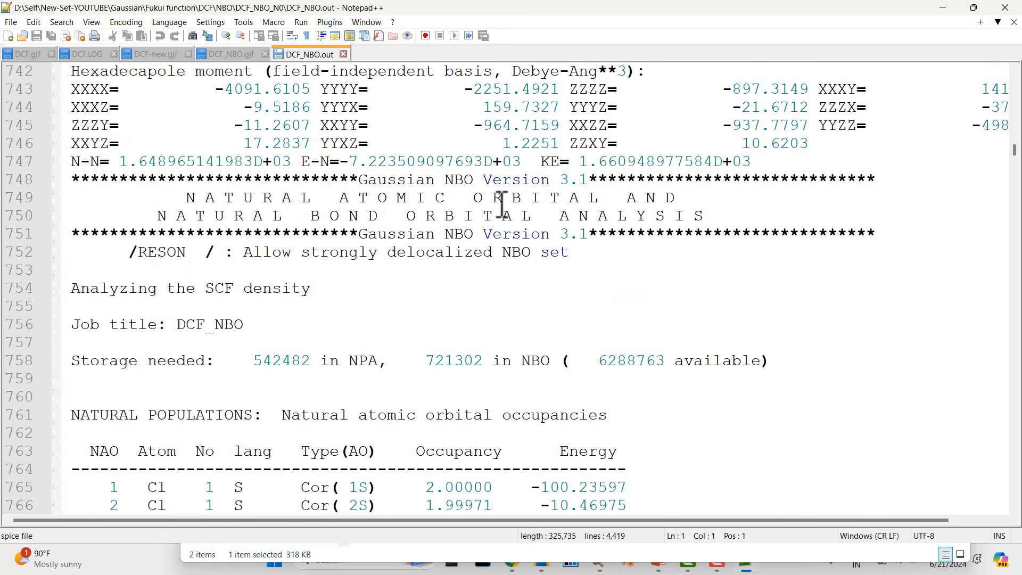
Find the Summary of Natural Population Analysis in DCF_NBO.out and check the molecule on the Fukui function.pptx slide in PowerPoint
scroll(490, 262, down, 13)
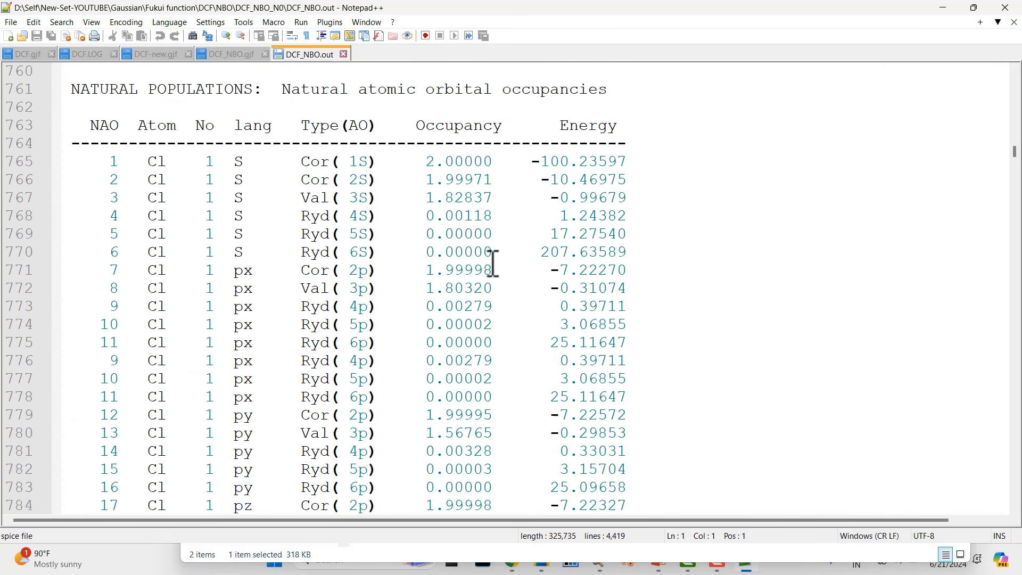
scroll(492, 263, down, 20)
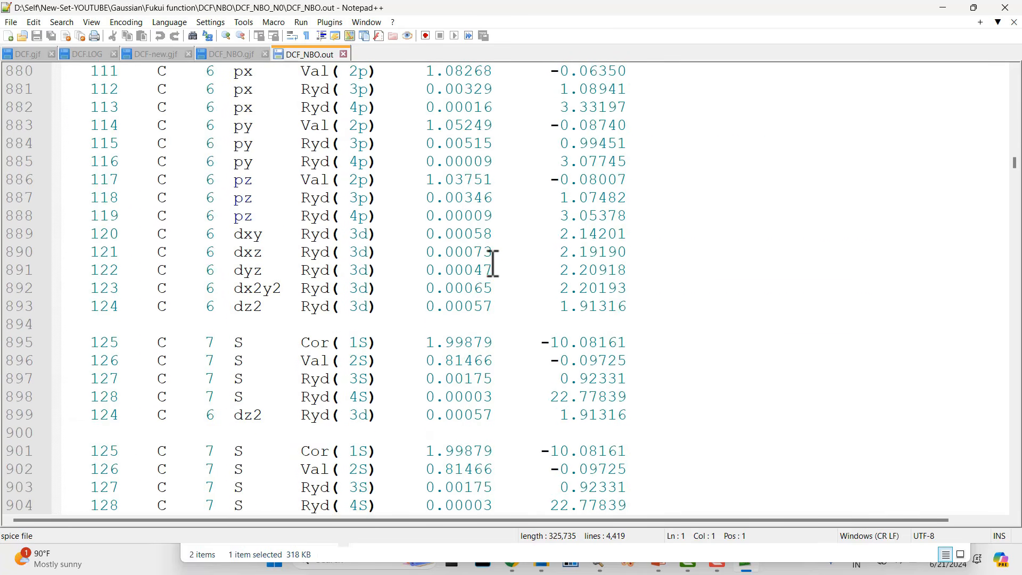
scroll(493, 263, down, 20)
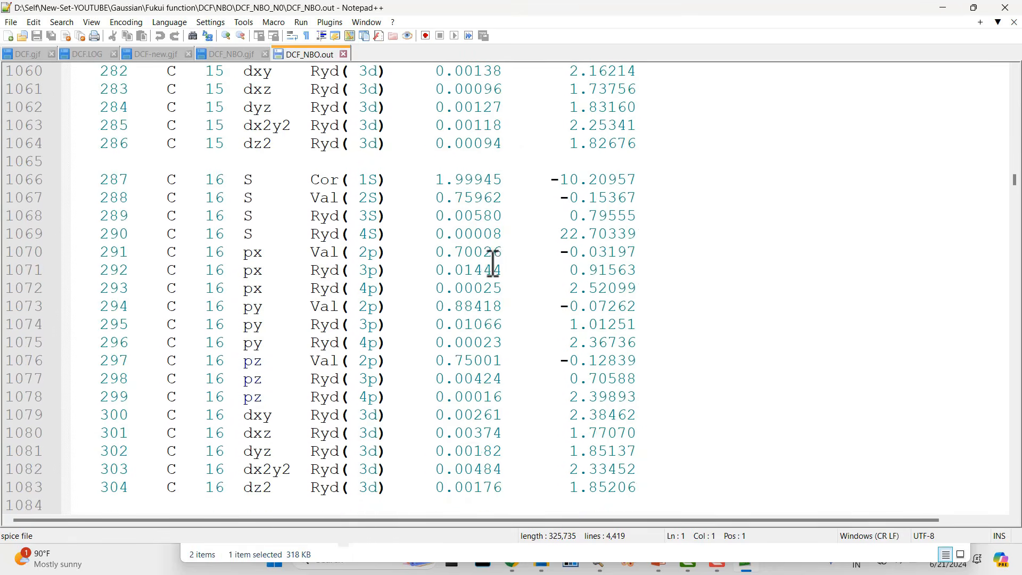
scroll(493, 263, down, 20)
scroll(492, 264, up, 6)
scroll(493, 263, up, 1)
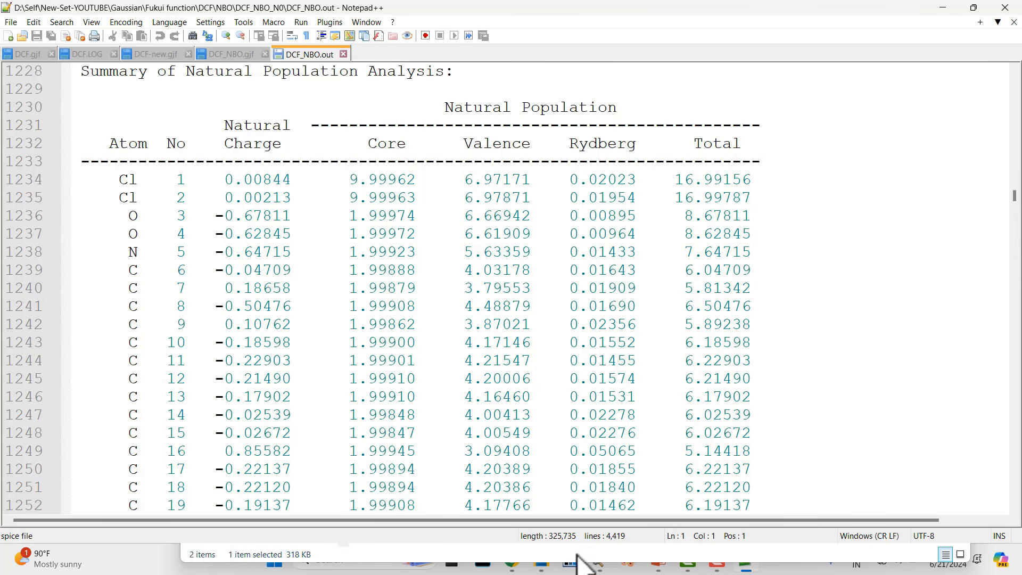
click(658, 568)
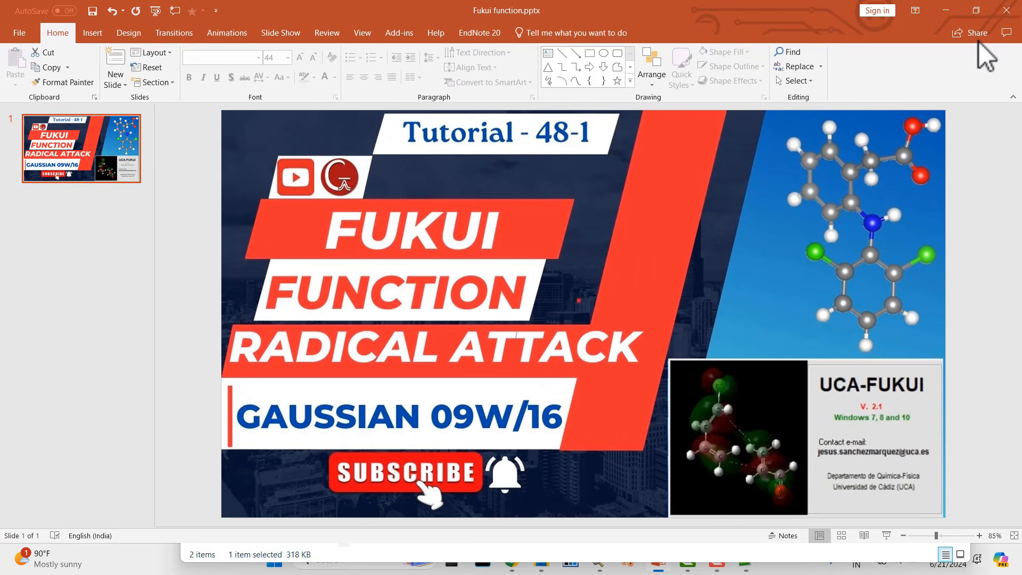
click(950, 8)
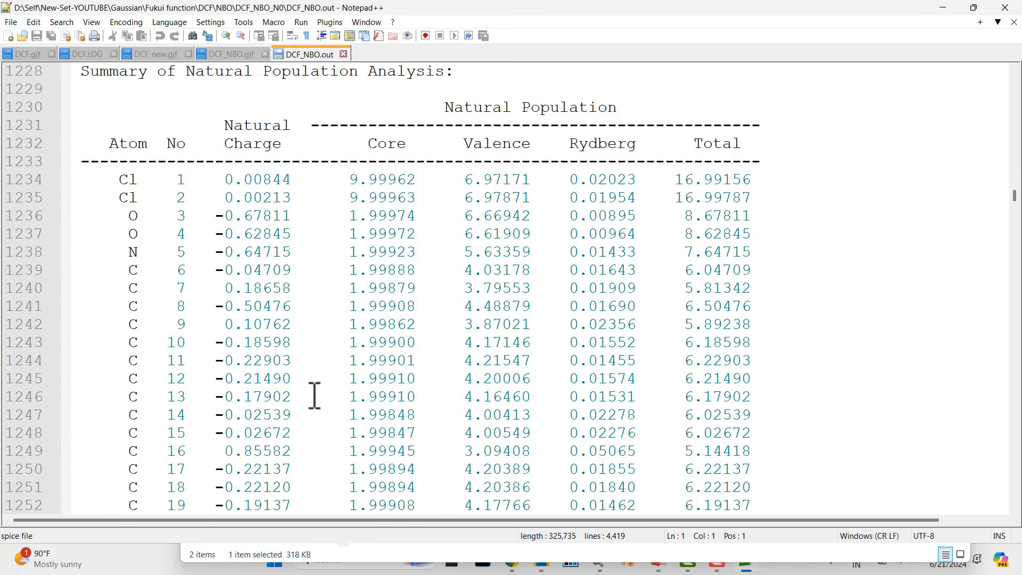
Open the DCF_NBO_N+1 folder inside NBO and delete the extra file listed below DCF_NBO_N+1.out
click(1006, 8)
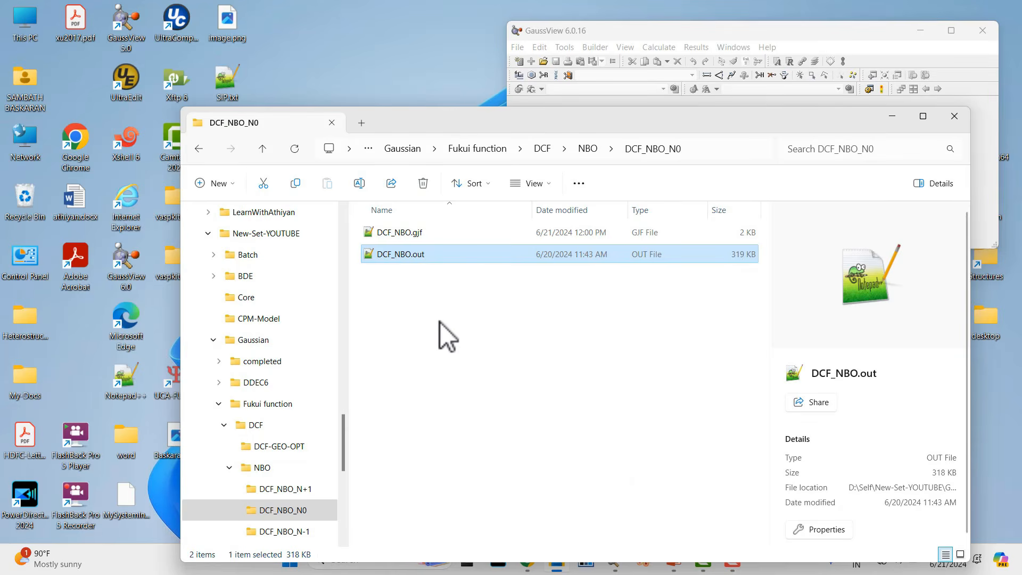
click(440, 323)
click(262, 148)
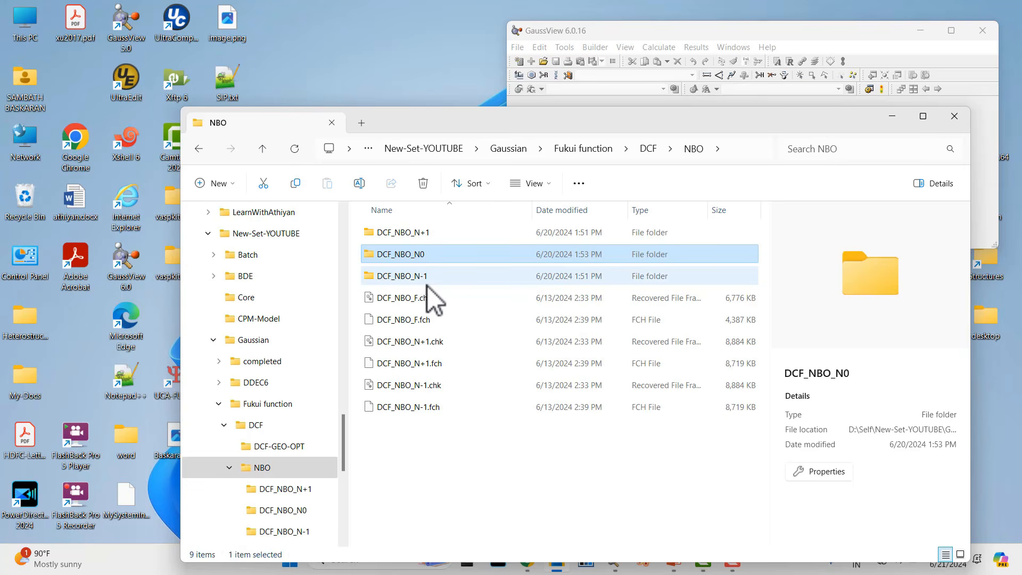
click(428, 282)
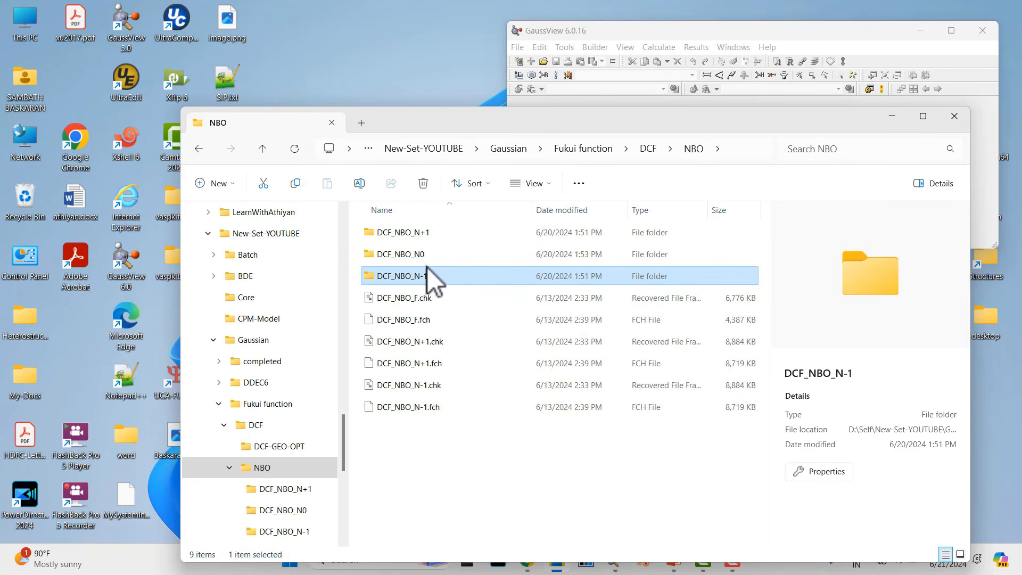
click(429, 238)
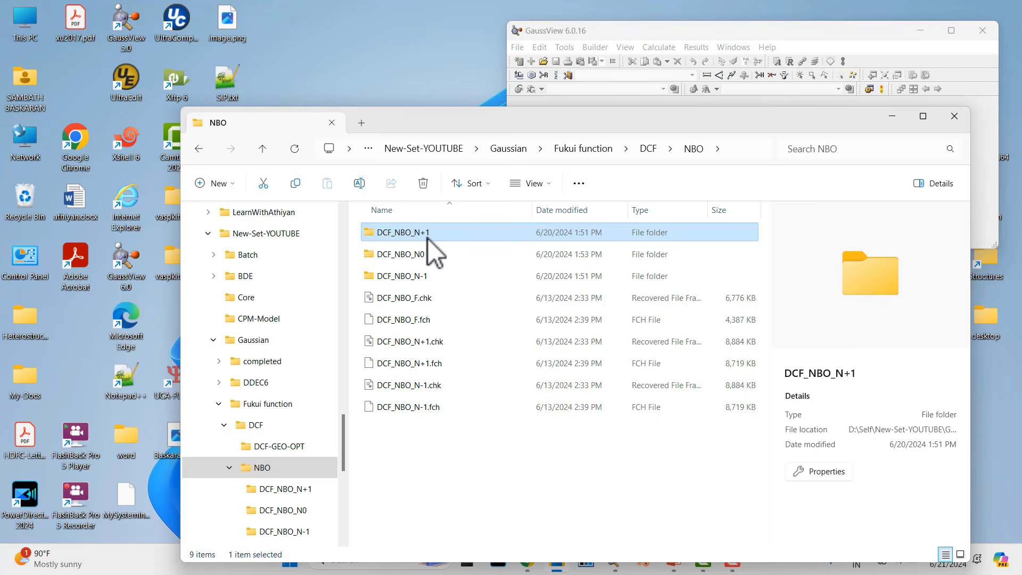
double_click(428, 237)
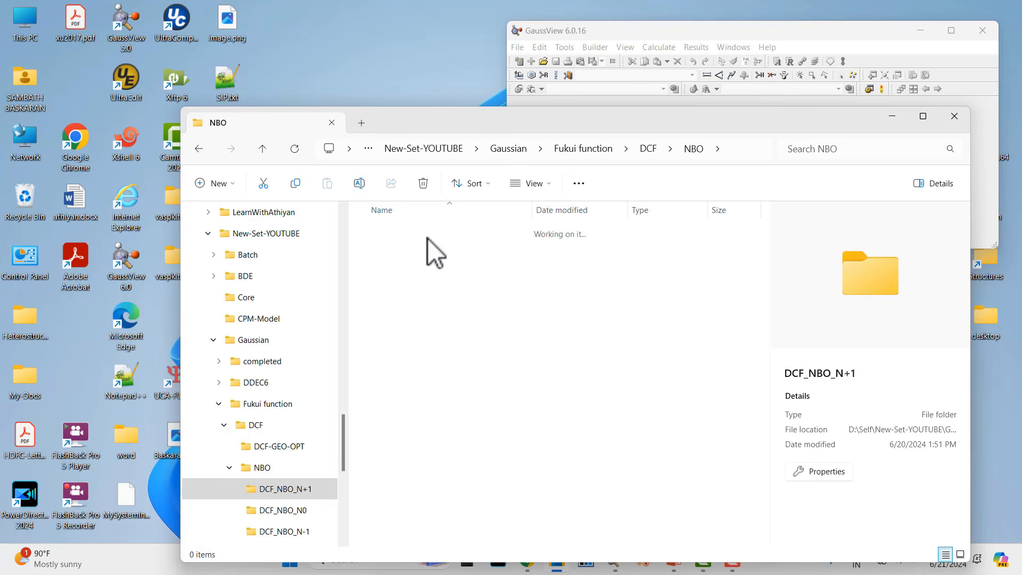
click(397, 273)
key(Delete)
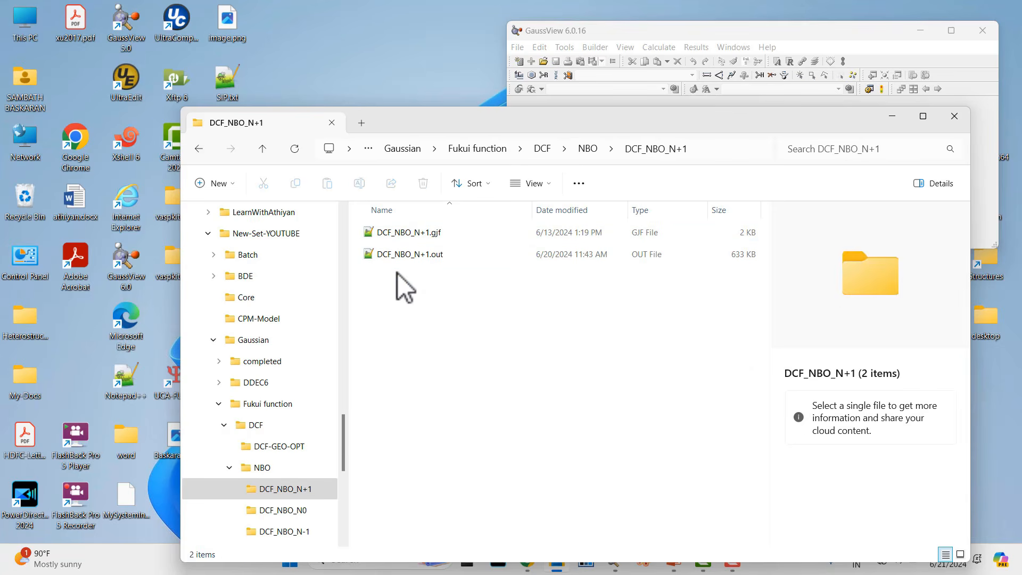
Open DCF_NBO_N+1.gjf and examine its checkpoint, memory, processor and route lines, the title, and the charge and multiplicity line
double_click(432, 234)
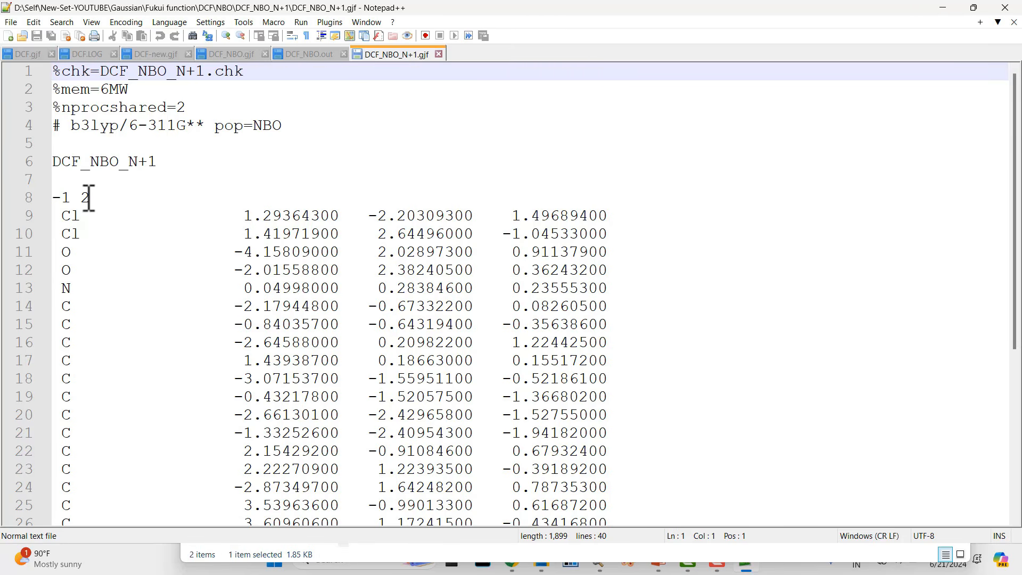
click(119, 78)
click(199, 74)
click(120, 90)
click(130, 107)
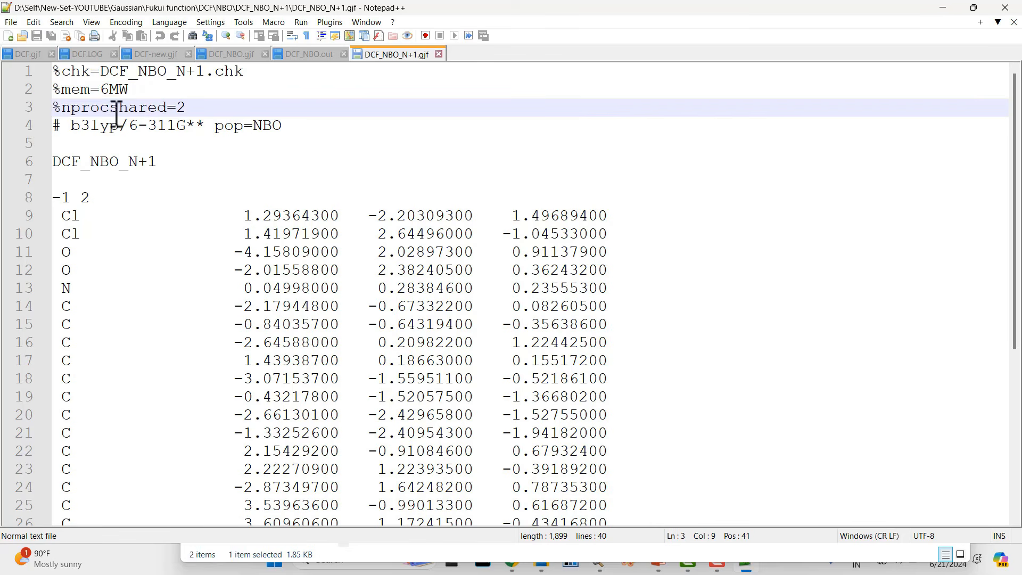
click(99, 125)
click(137, 127)
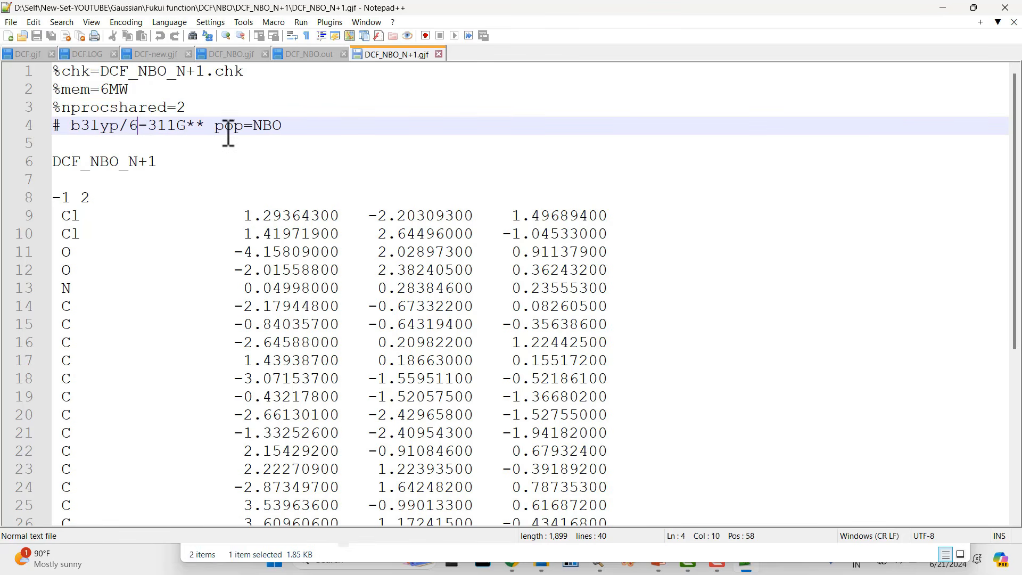
click(289, 126)
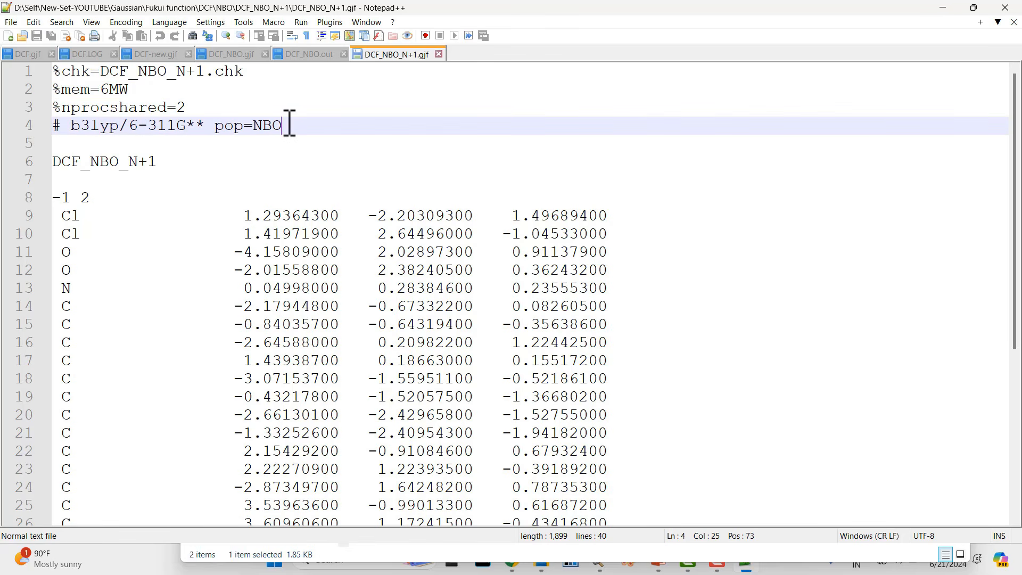
click(67, 141)
click(71, 162)
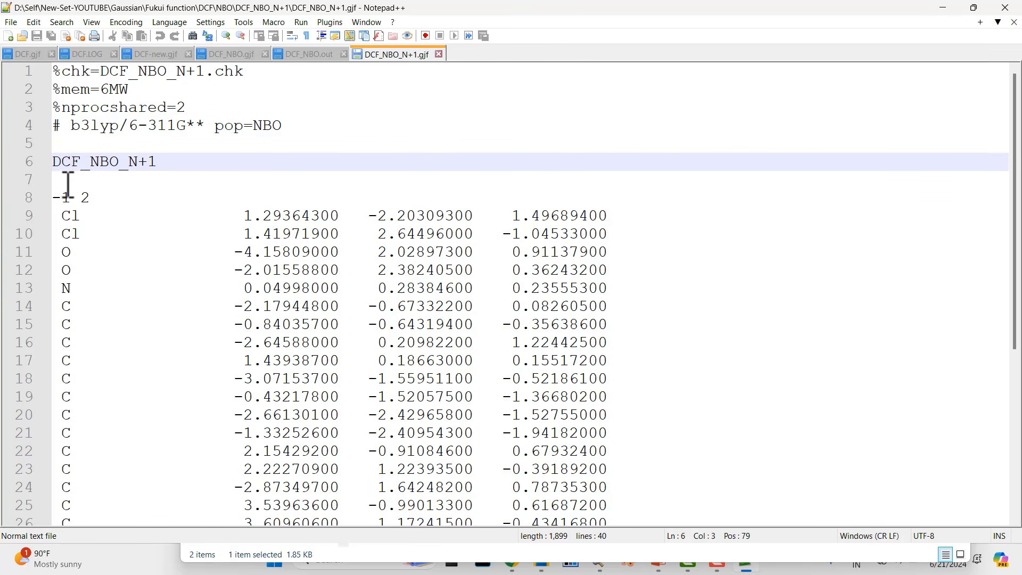
click(66, 180)
click(67, 198)
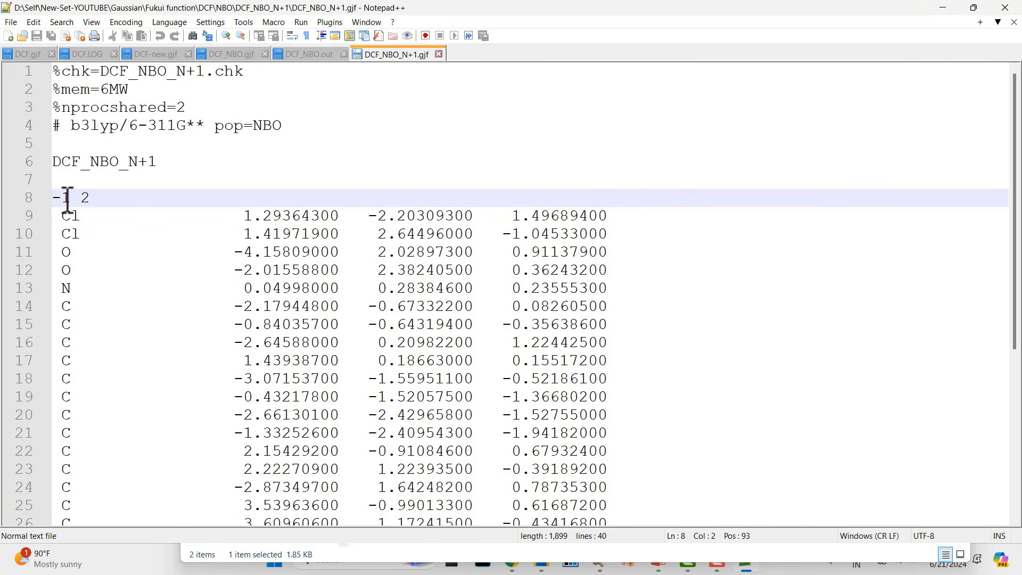
click(89, 197)
Add five blank lines at the end of DCF_NBO_N+1.gjf, save the file and minimize the editor
key(Down)
key(Down)
key(Down)
key(Down)
key(Down)
key(Down)
key(Down)
key(Down)
key(Down)
key(Down)
key(Down)
key(Down)
key(Down)
key(Down)
key(Down)
key(Down)
key(Down)
key(Down)
key(Down)
key(Down)
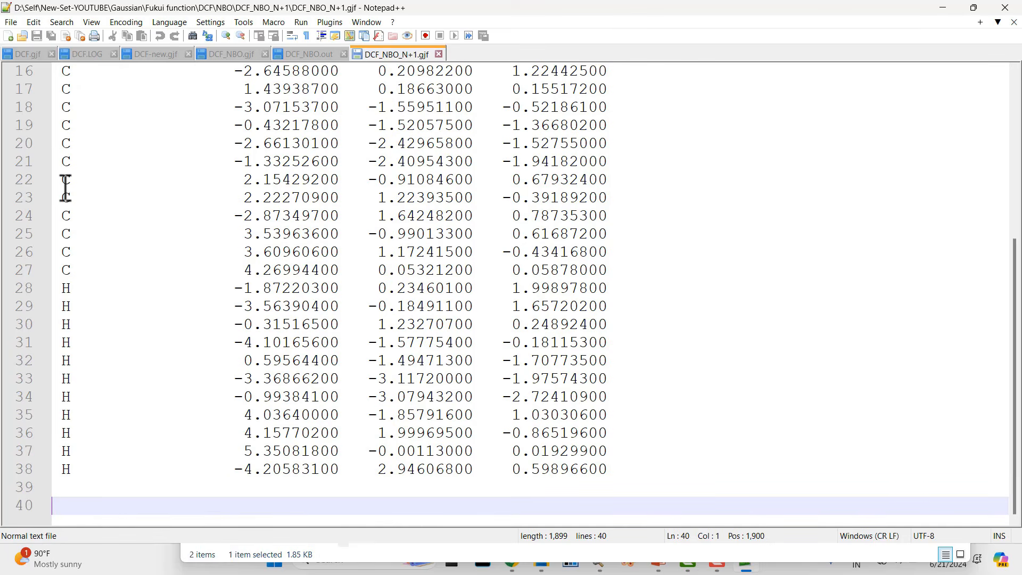
key(Return)
key(Return)
key(Return)
key(Return)
key(Return)
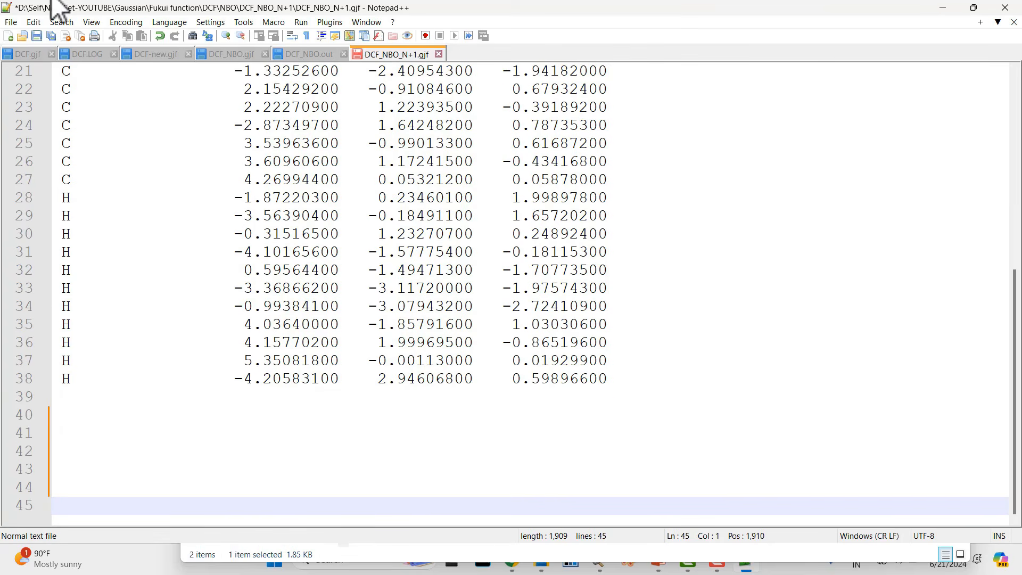
click(33, 38)
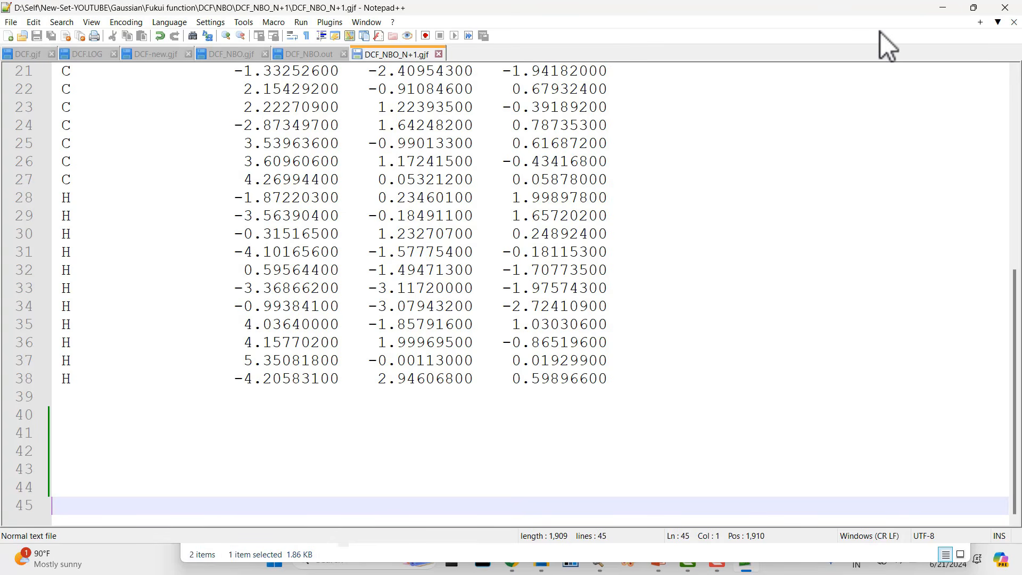
click(943, 9)
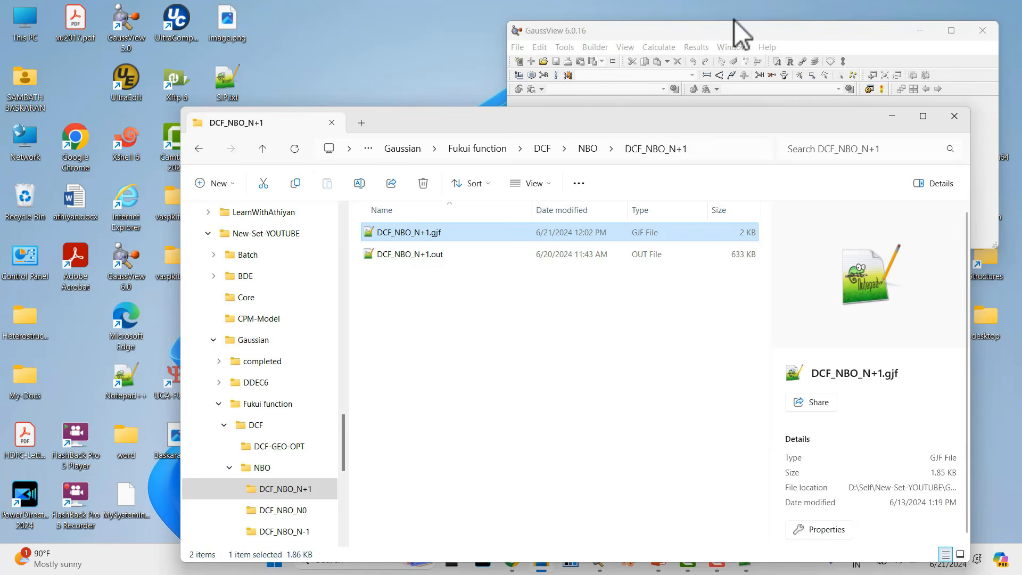
Open the DCF_NBO_N-1 folder inside NBO and delete FUKUI.res from it
click(262, 152)
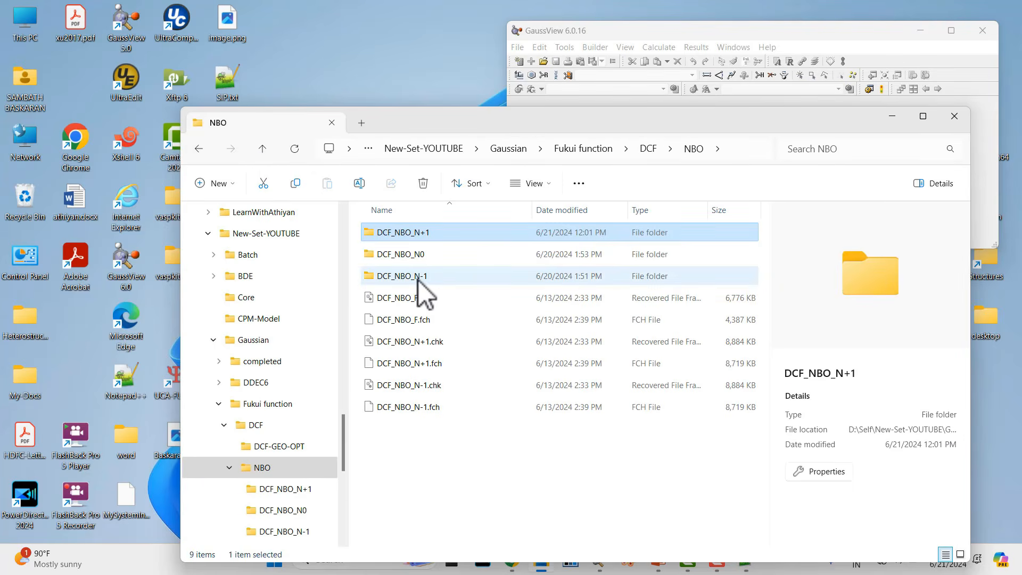
double_click(417, 277)
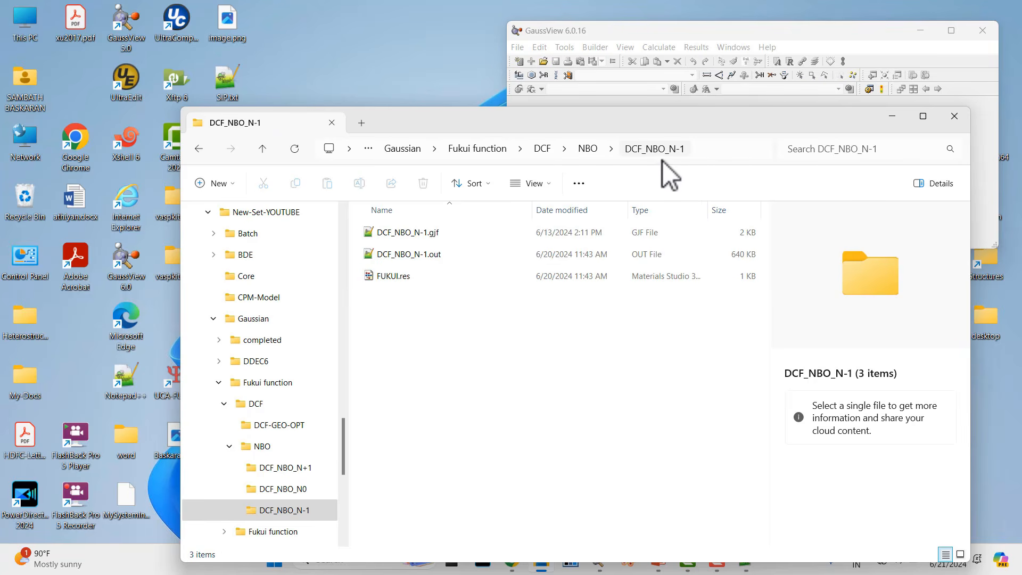
click(393, 276)
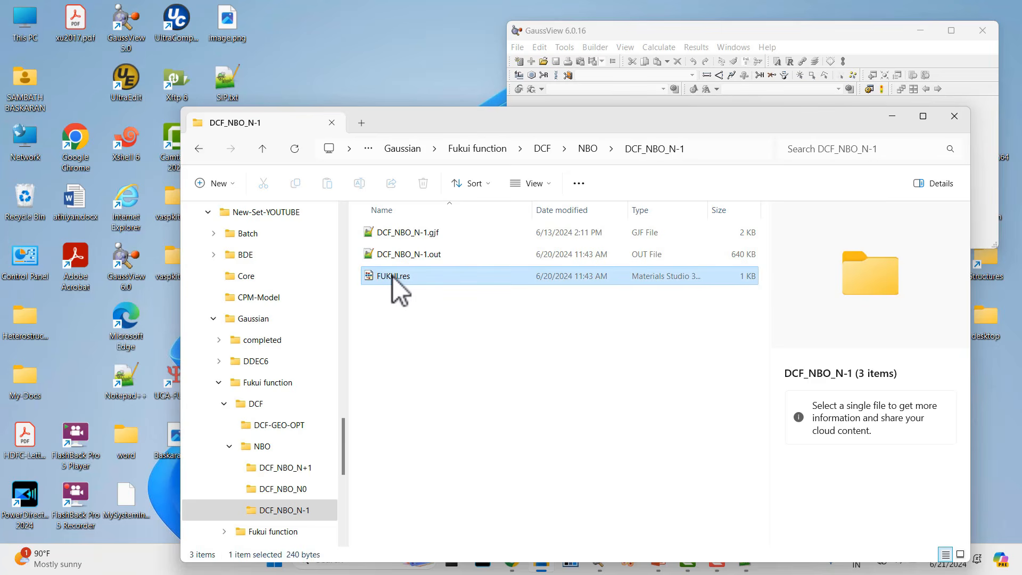
key(Delete)
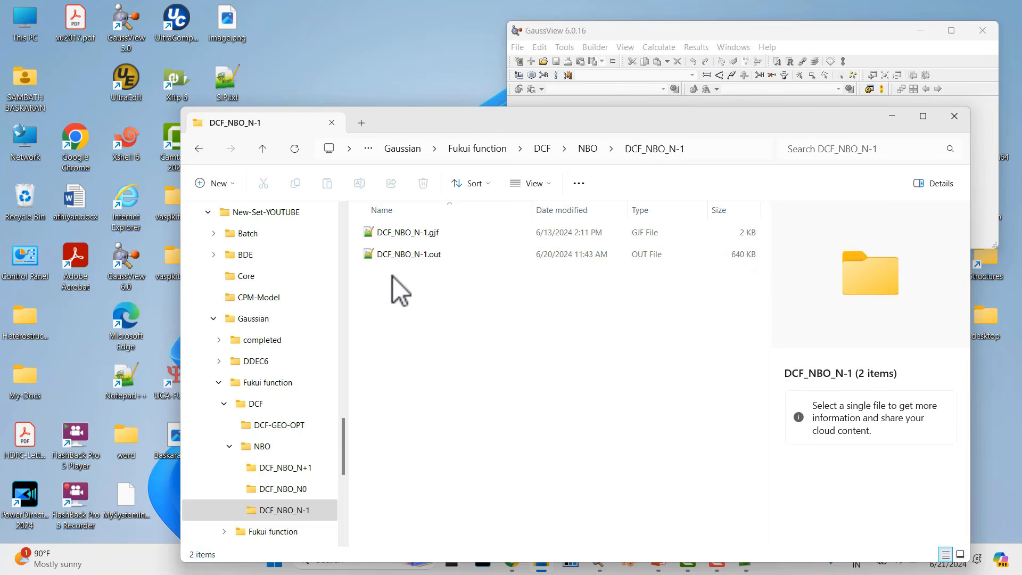
Open DCF_NBO_N-1.gjf and examine its memory, processor and route lines and the charge and multiplicity line
click(418, 234)
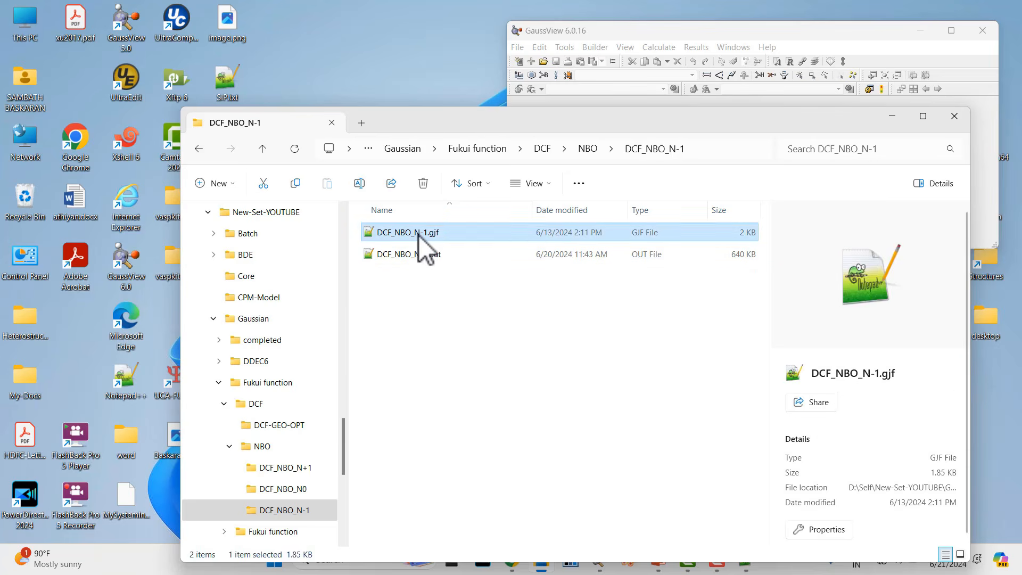
double_click(419, 235)
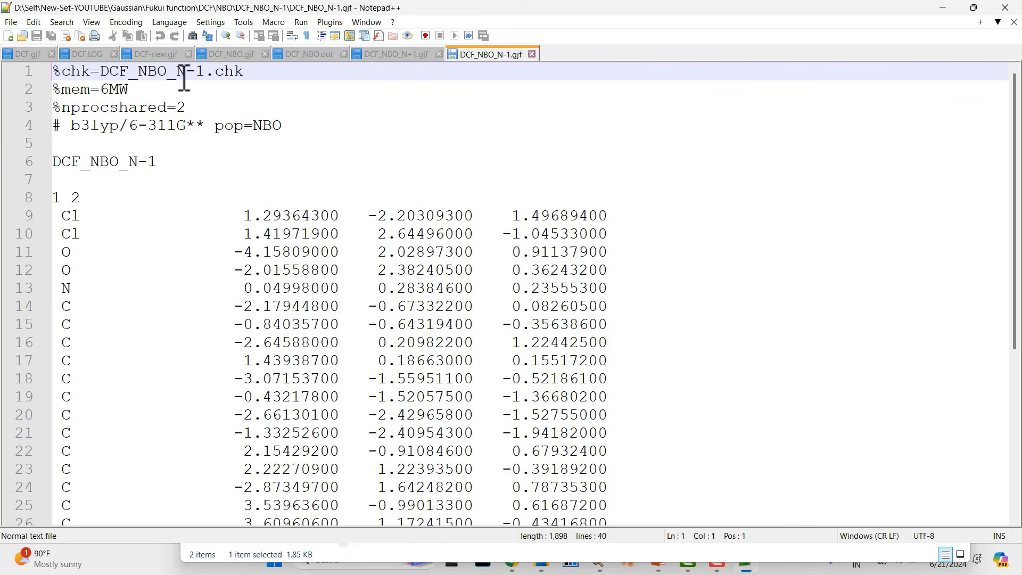
click(134, 92)
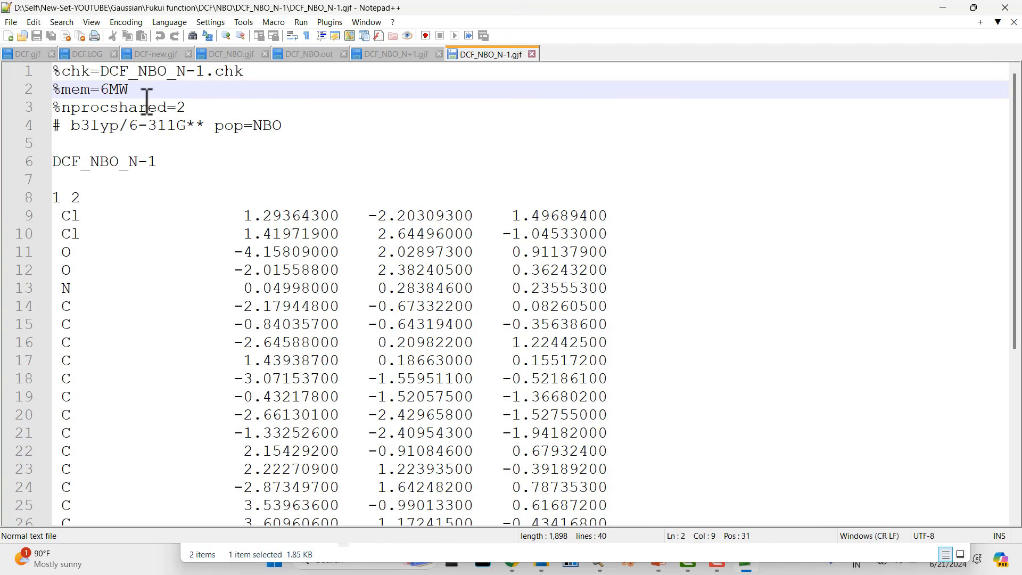
click(147, 106)
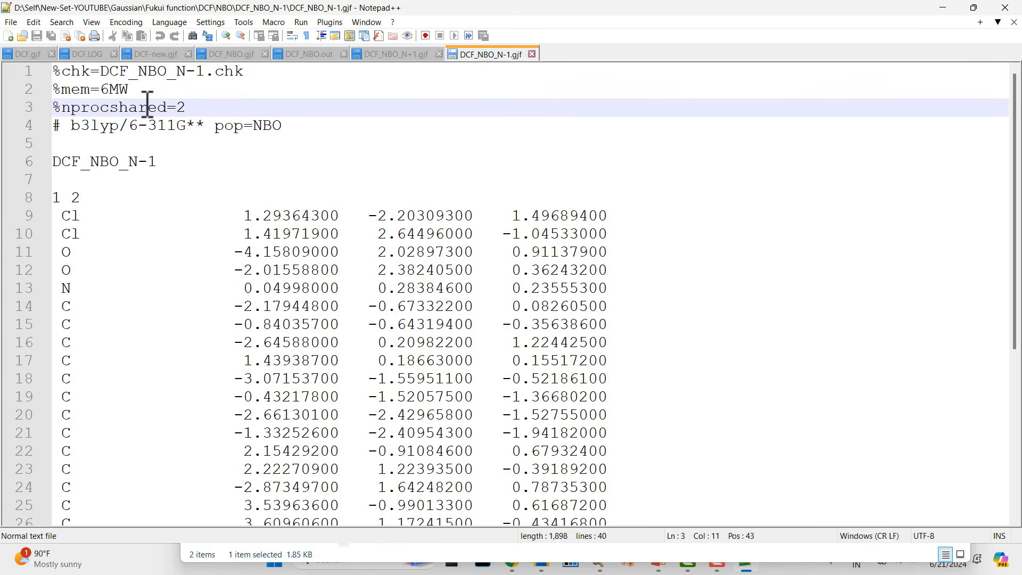
click(107, 128)
click(148, 128)
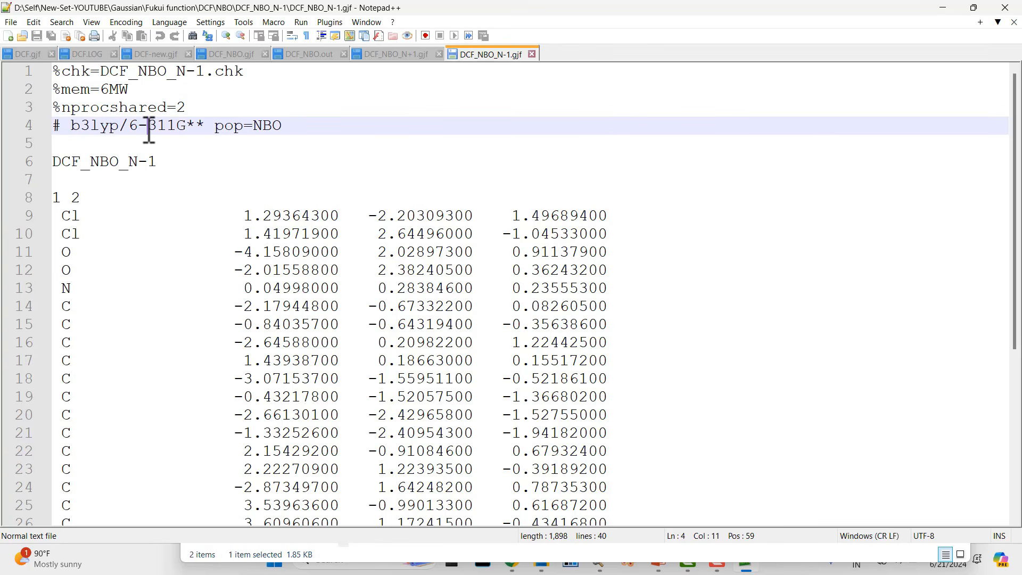
click(231, 127)
click(59, 197)
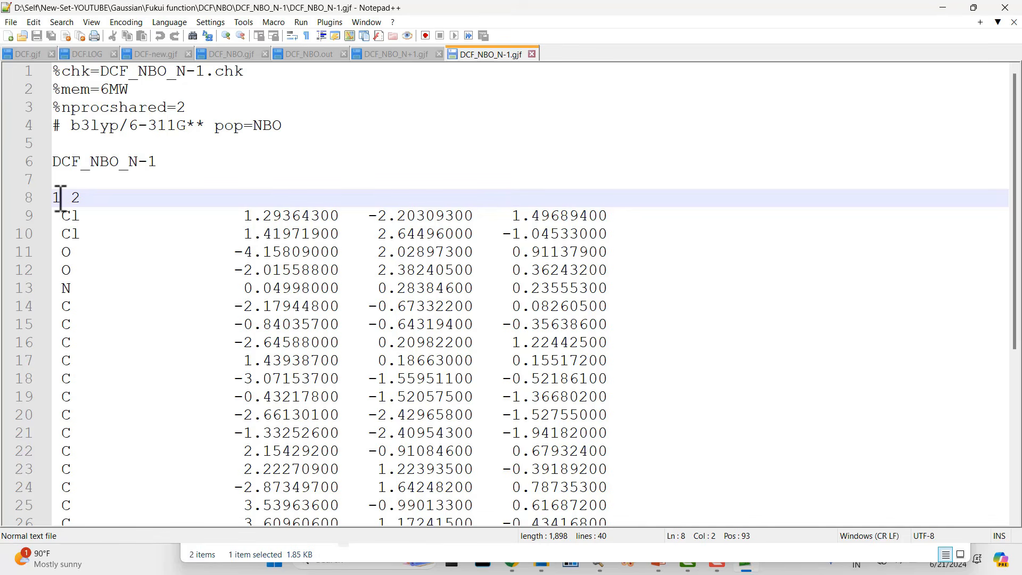
click(74, 198)
Review the full atomic coordinate block and trailing blank lines of DCF_NBO_N-1.gjf, return to its header and minimize the editor
key(Down)
key(Down)
key(Down)
key(Down)
key(Down)
key(Down)
key(Down)
key(Down)
key(Down)
key(Down)
key(Down)
key(Down)
key(Down)
key(Down)
key(Down)
key(Down)
key(Down)
key(Down)
key(Down)
key(Down)
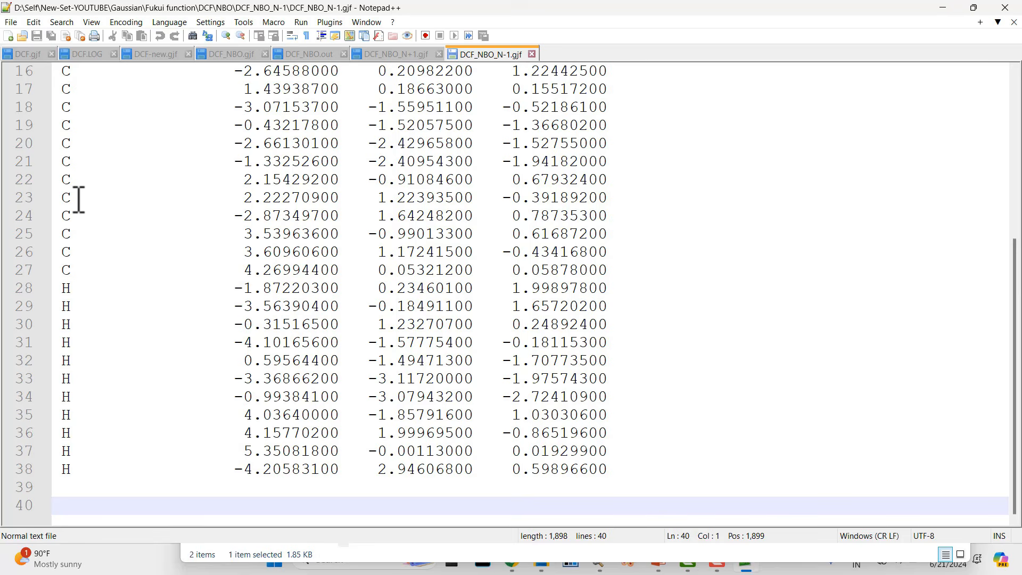
scroll(79, 199, up, 5)
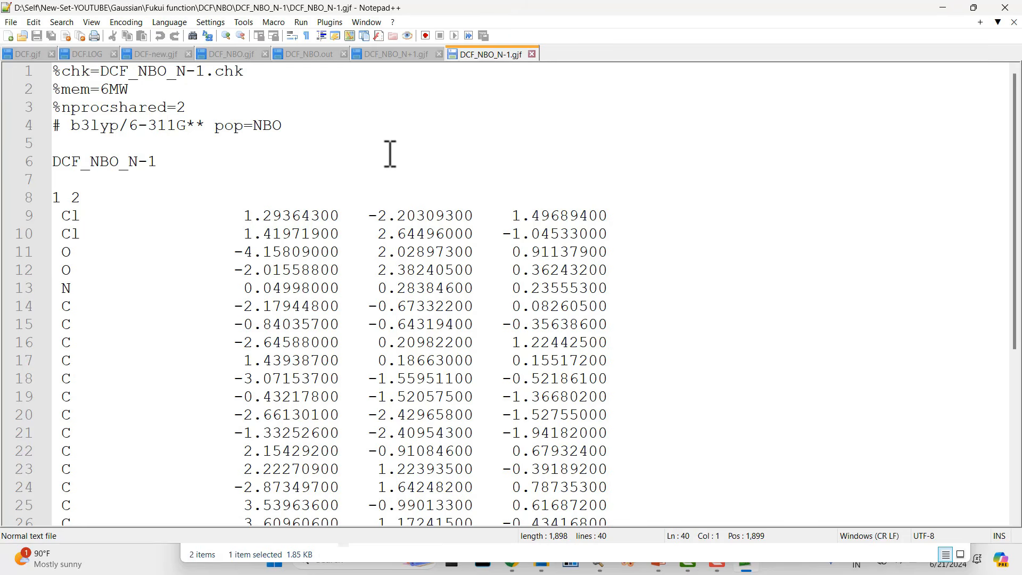
click(947, 12)
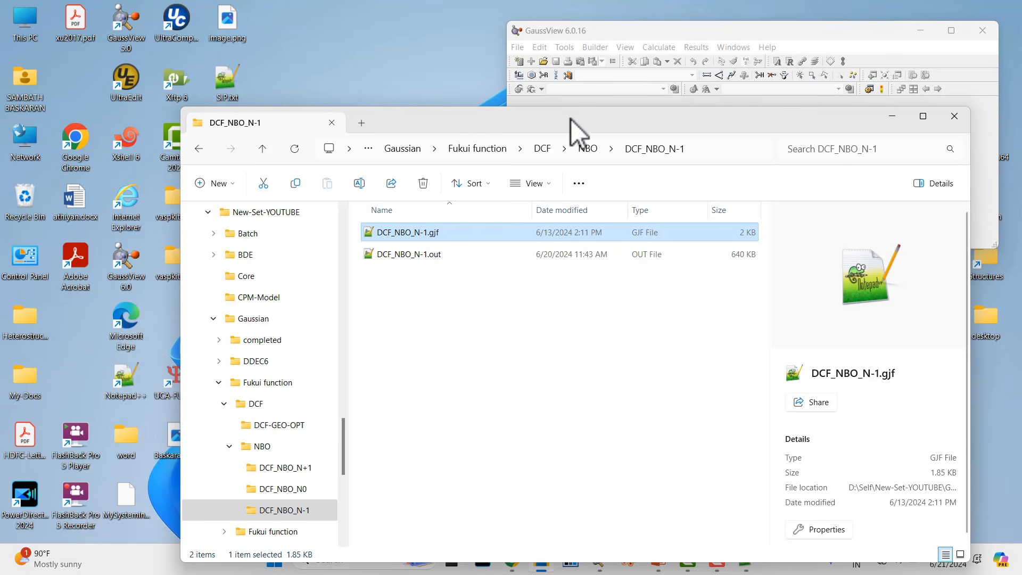
Maximize the file browser and check the input and output files in the DCF_NBO_N0 and DCF_NBO_N+1 folders, returning to NBO
click(922, 117)
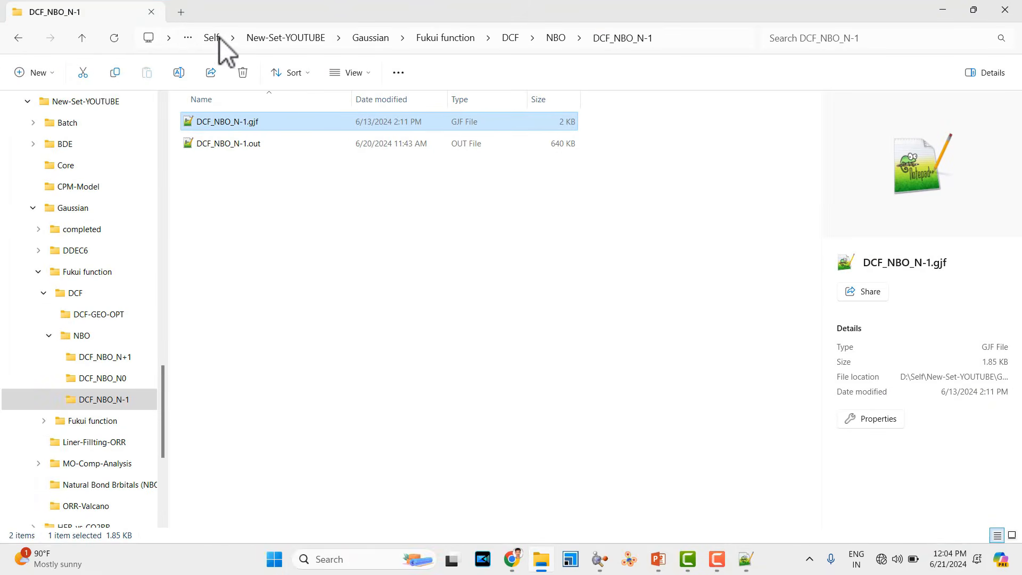
click(80, 43)
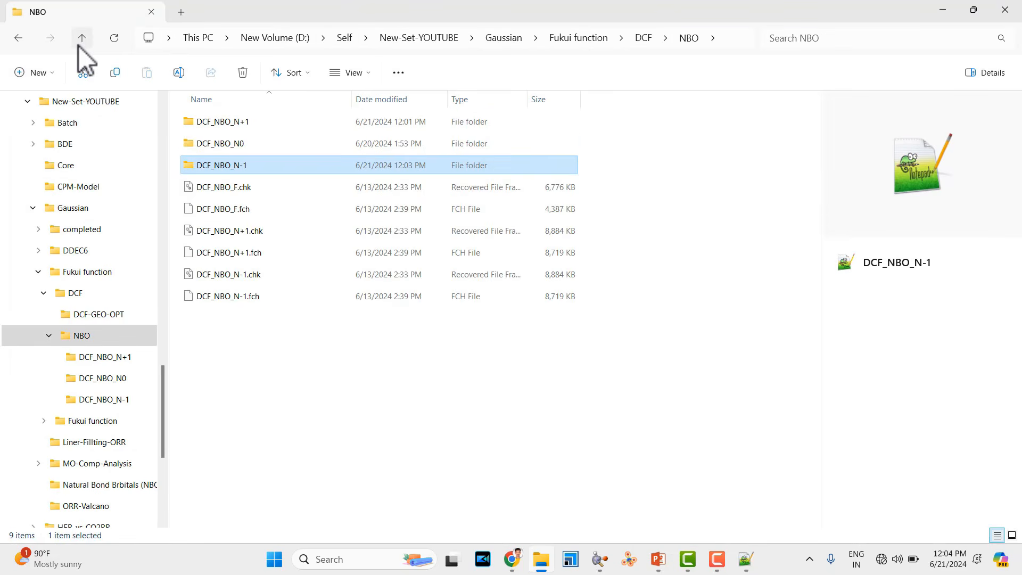
click(239, 150)
double_click(239, 151)
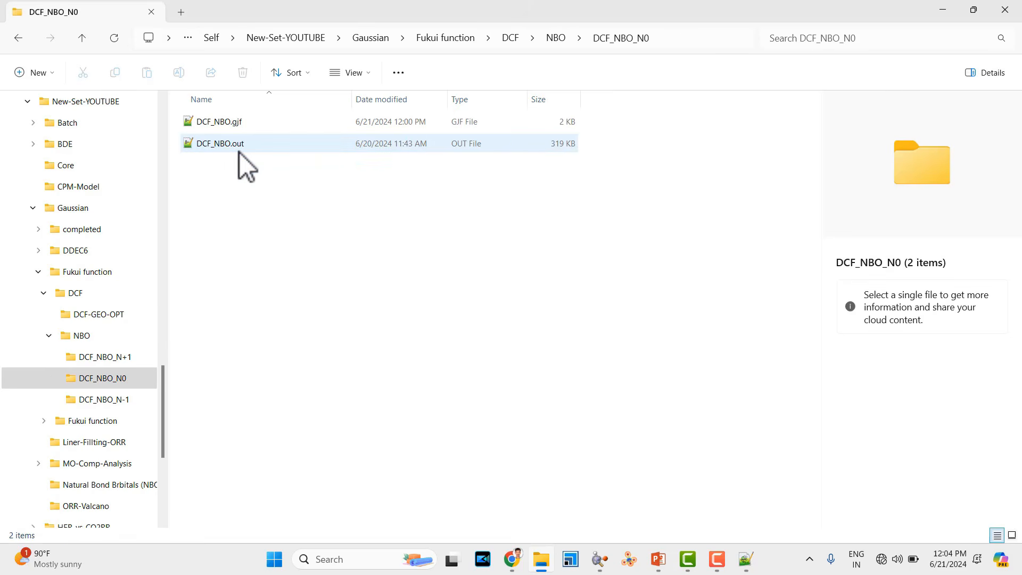
click(82, 38)
double_click(246, 118)
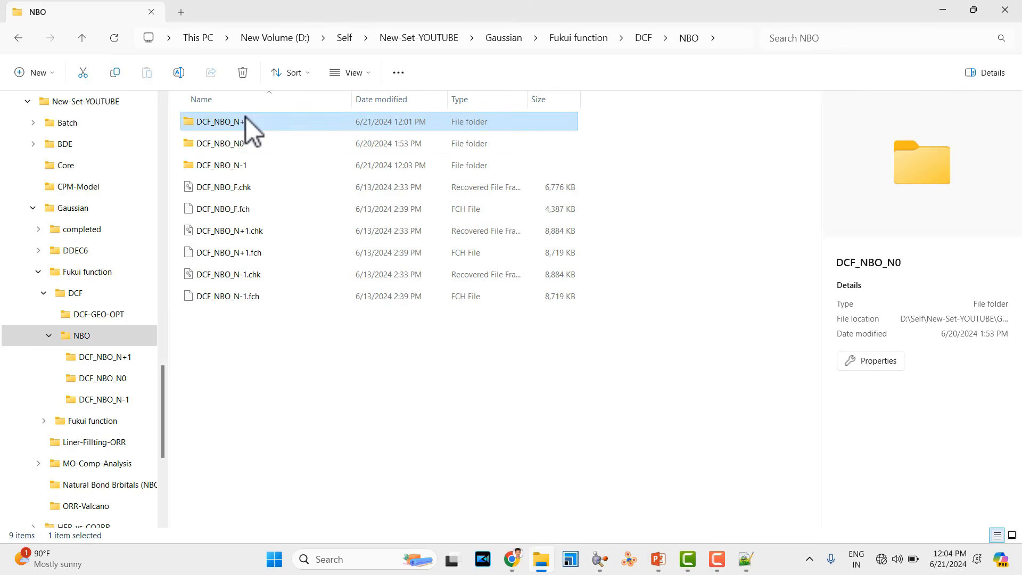
click(237, 144)
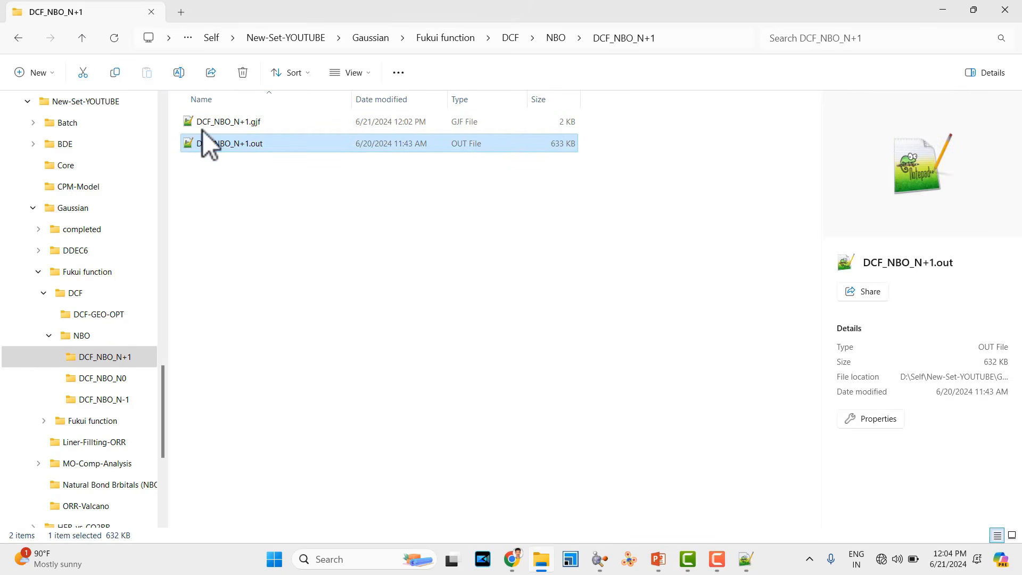
click(84, 39)
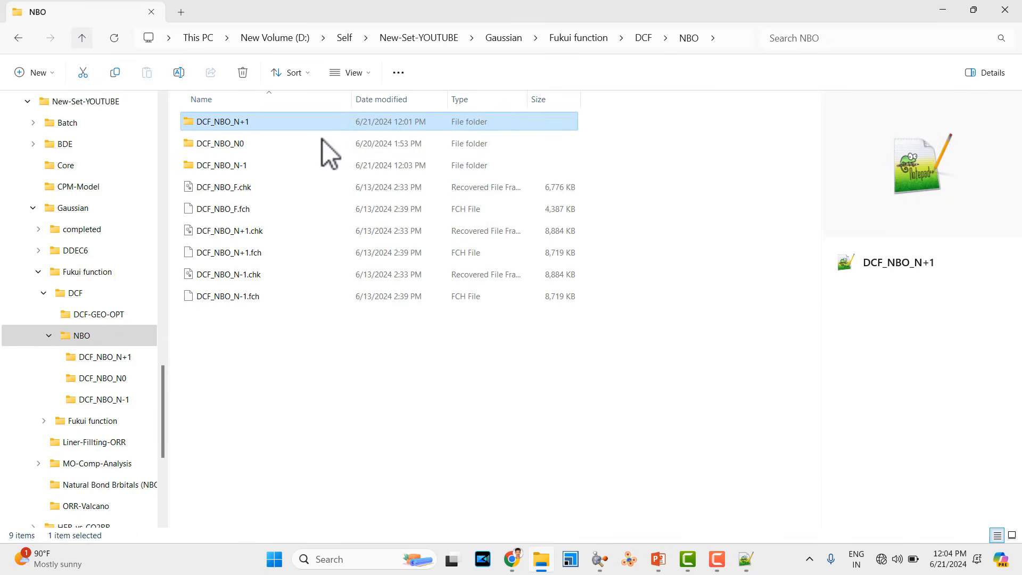
Check the input and output files in the DCF_NBO_N-1 folder and return to the NBO folder
double_click(251, 171)
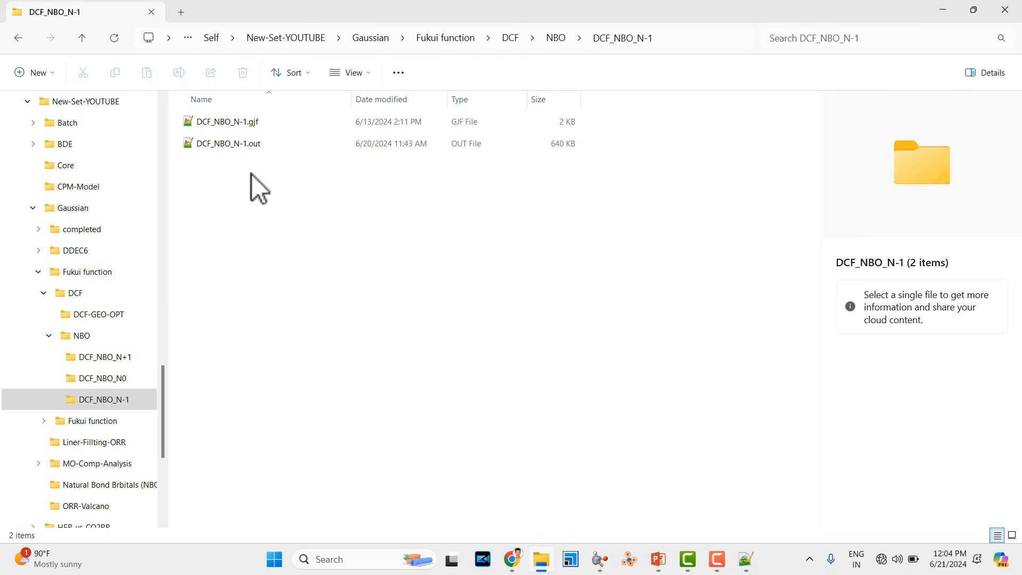
click(257, 143)
click(257, 142)
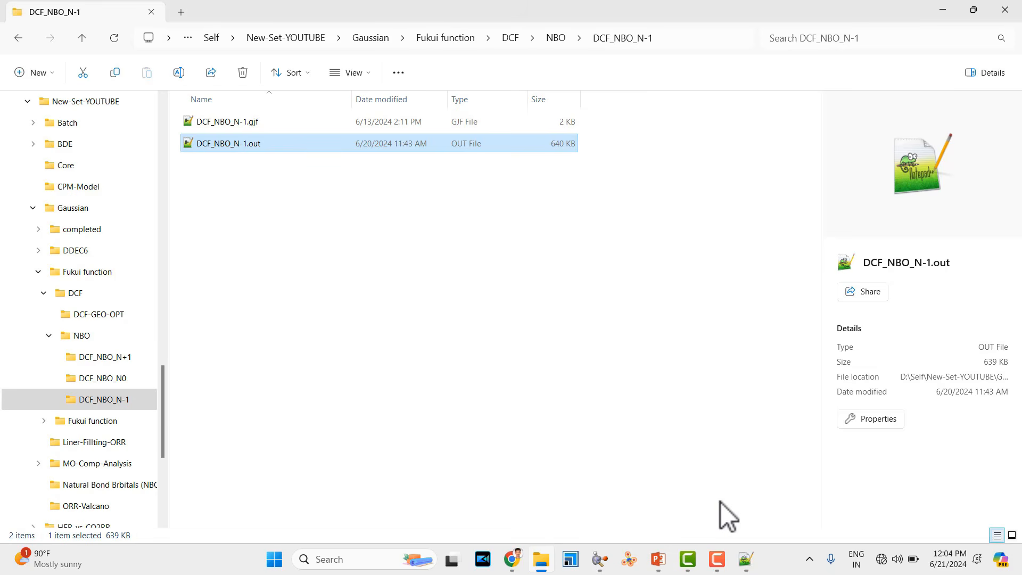
click(447, 346)
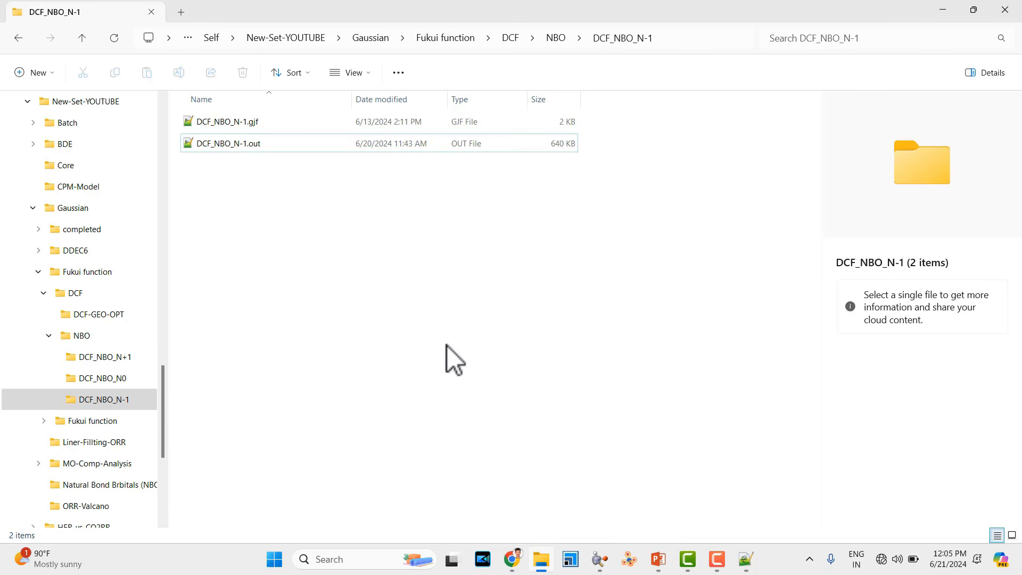
click(83, 39)
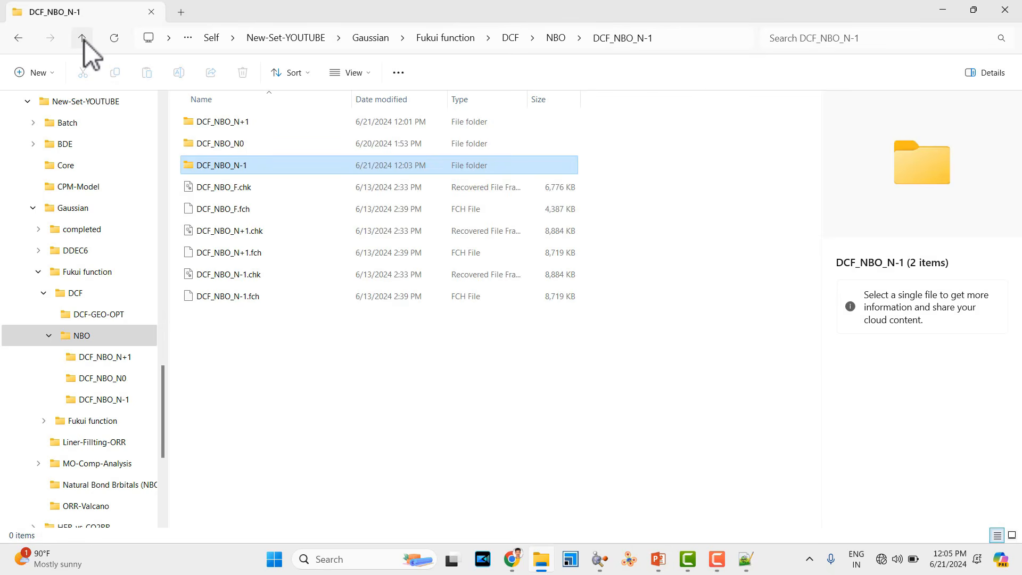
click(351, 399)
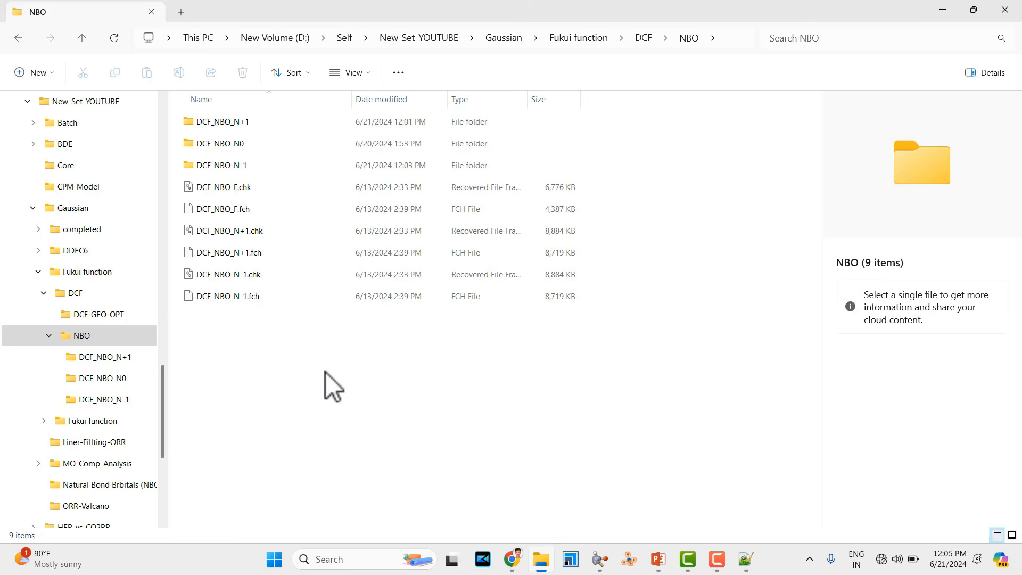
Minimize the file browser, launch UCA-FUKUI from the desktop, minimize GaussView and skip the start-up tutorial
click(981, 15)
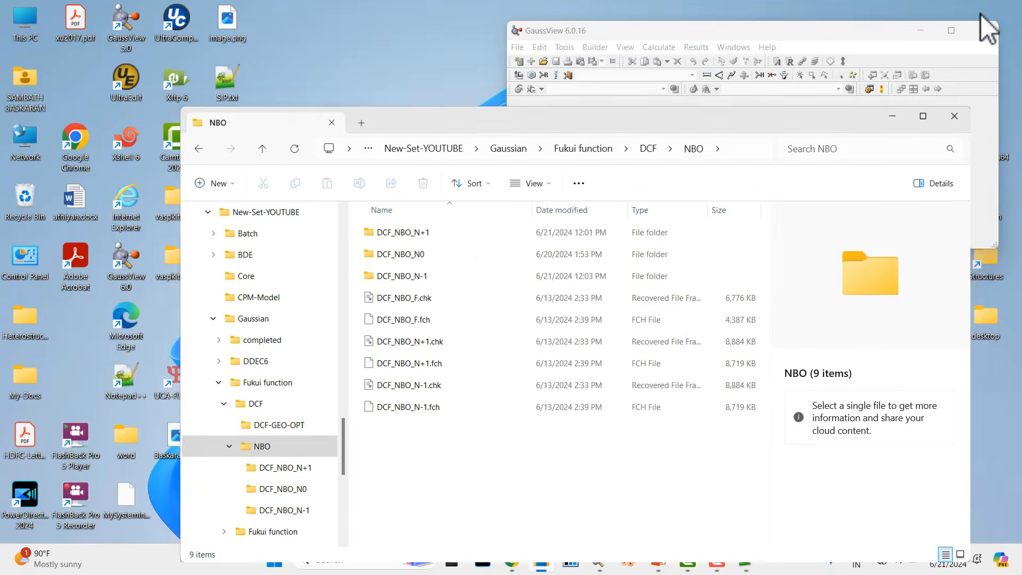
click(894, 119)
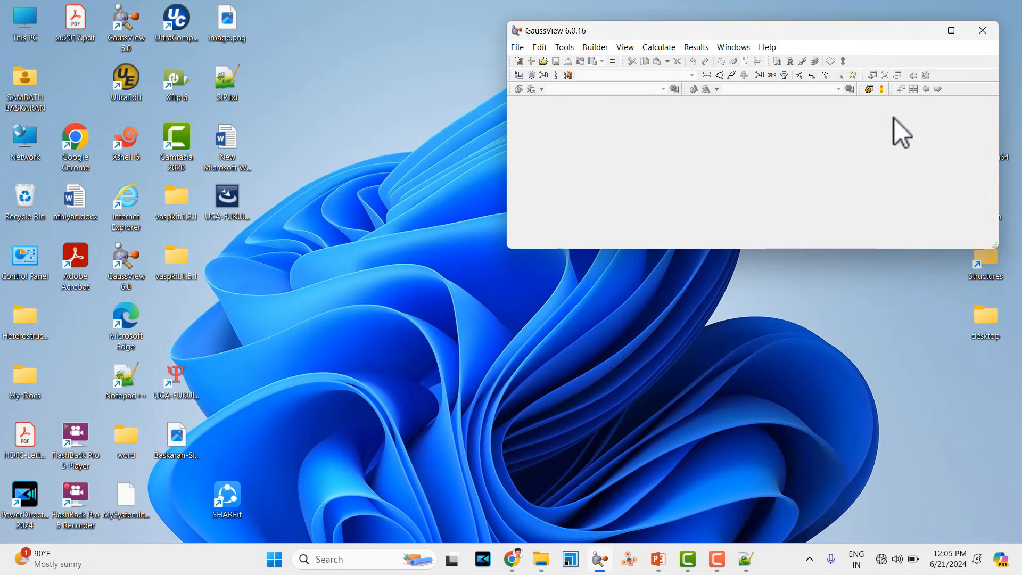
click(186, 374)
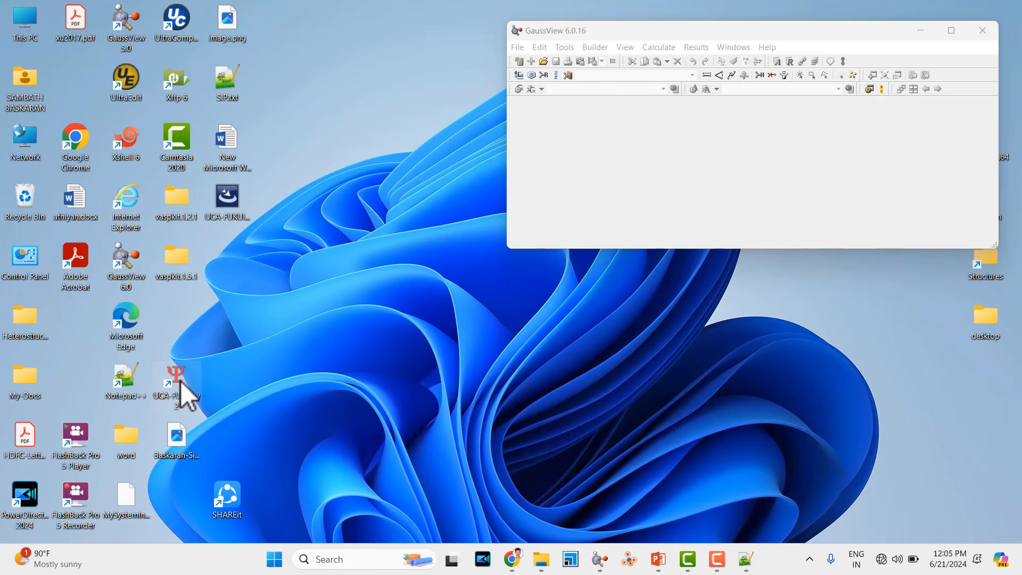
double_click(181, 381)
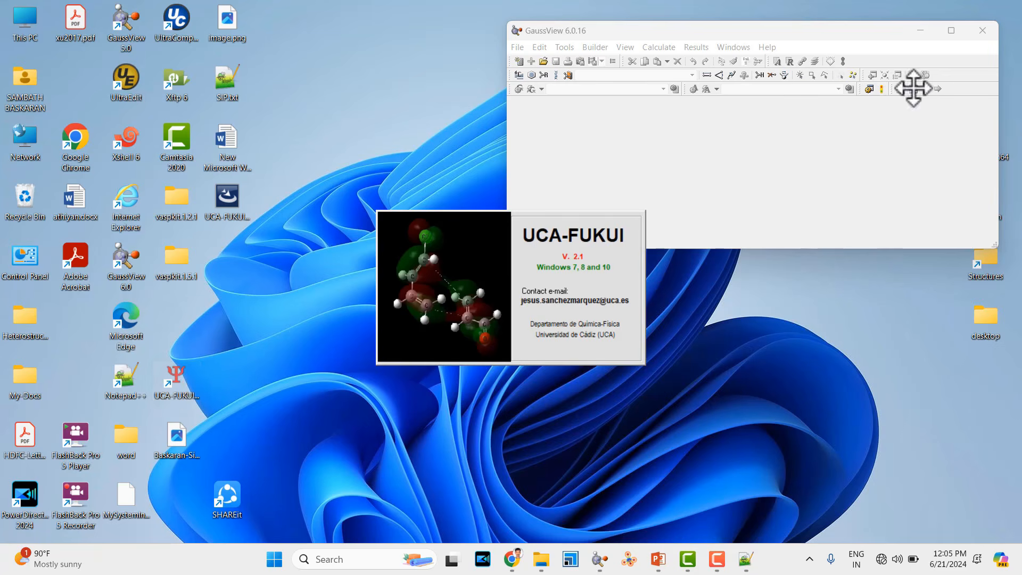
click(923, 31)
click(922, 30)
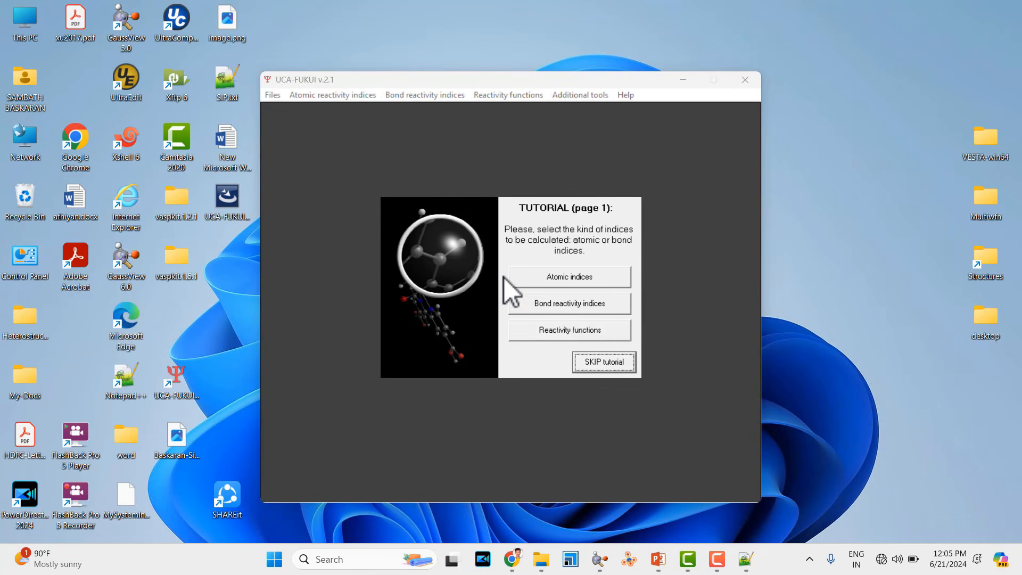
click(596, 363)
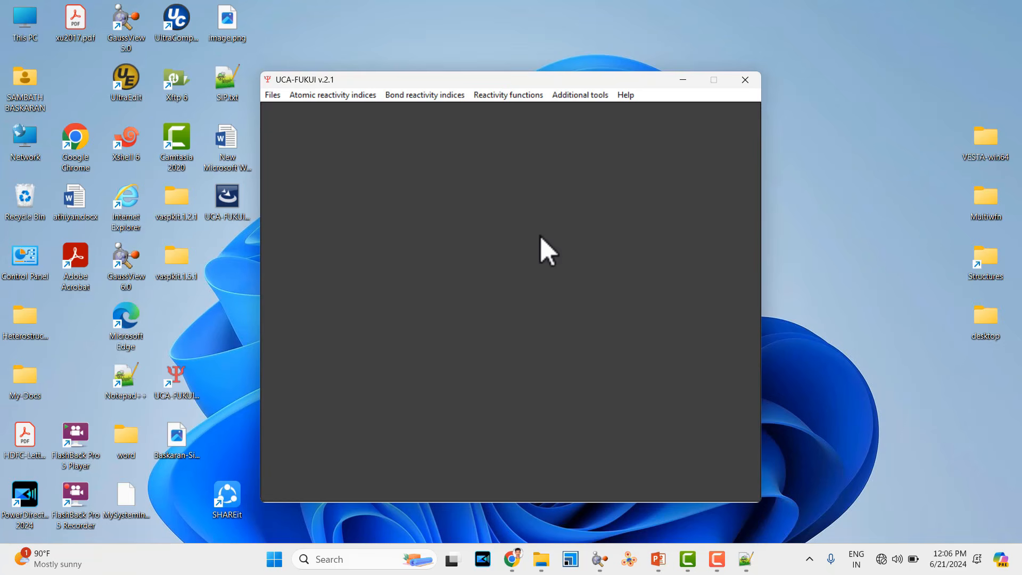
Open the finite difference atomic index calculation based on NBO analysis and start opening the neutral population from a log-out file
click(326, 95)
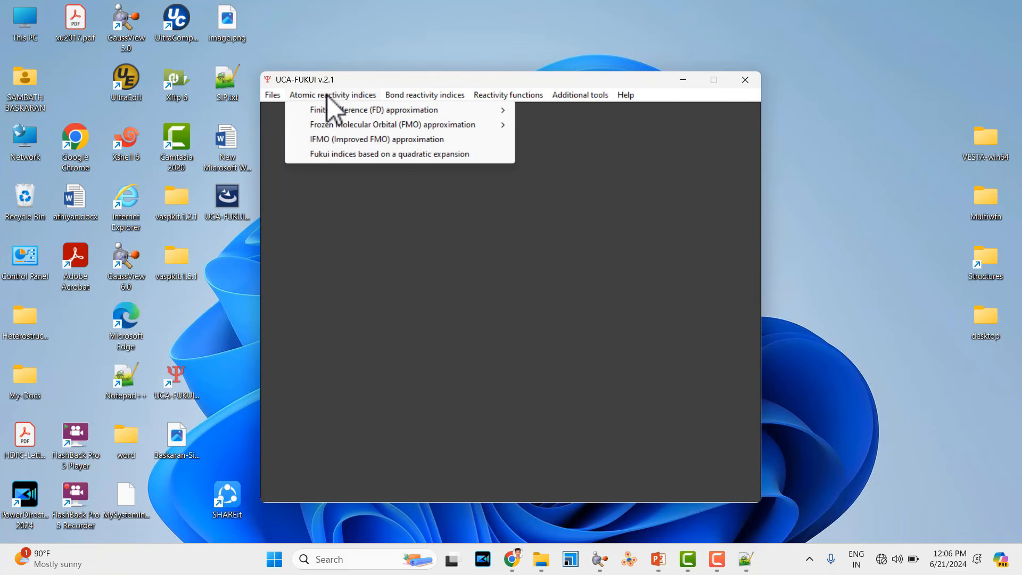
click(327, 95)
click(327, 95)
mouse_move(349, 111)
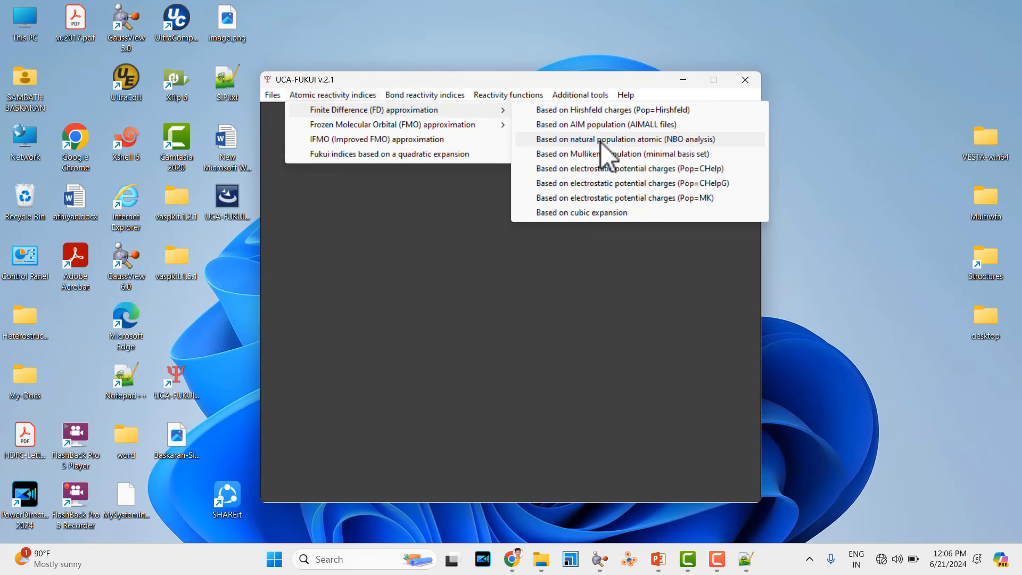
click(650, 140)
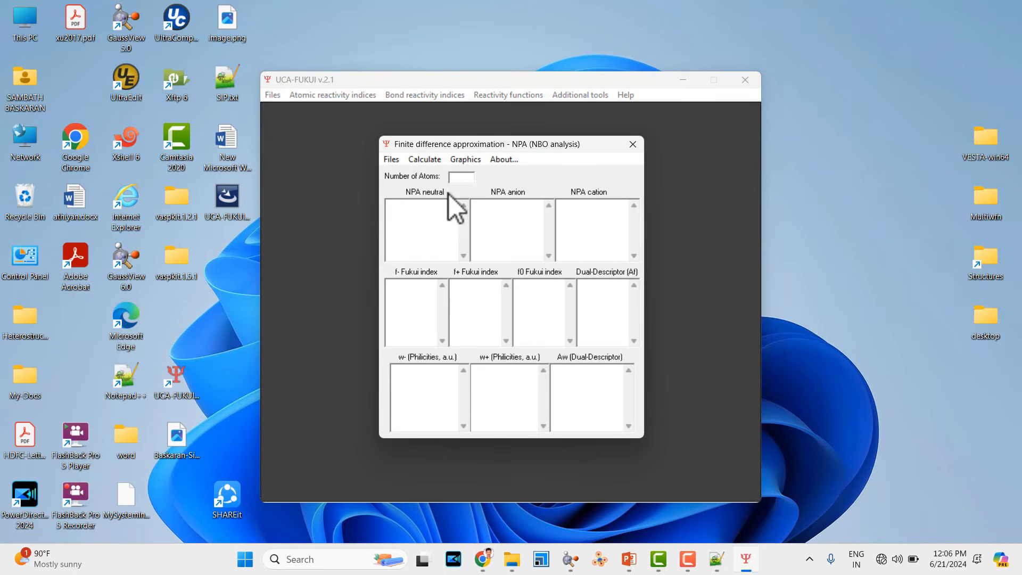
click(418, 208)
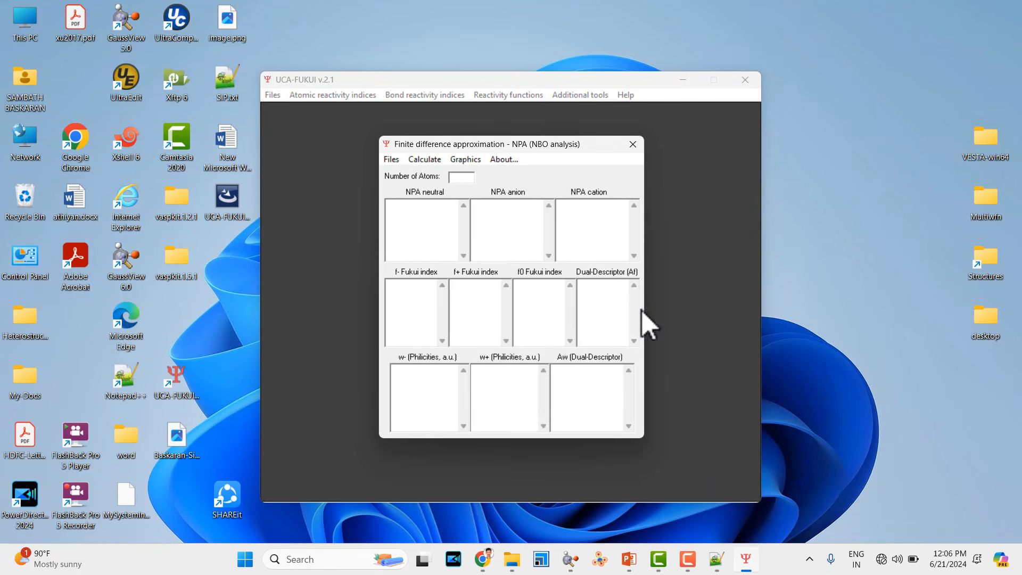
click(391, 161)
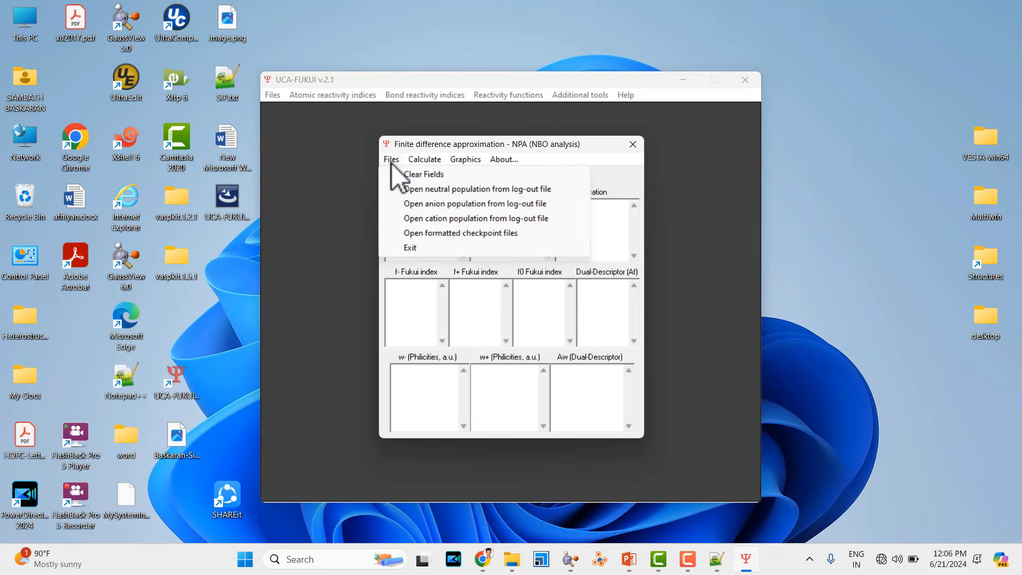
click(524, 192)
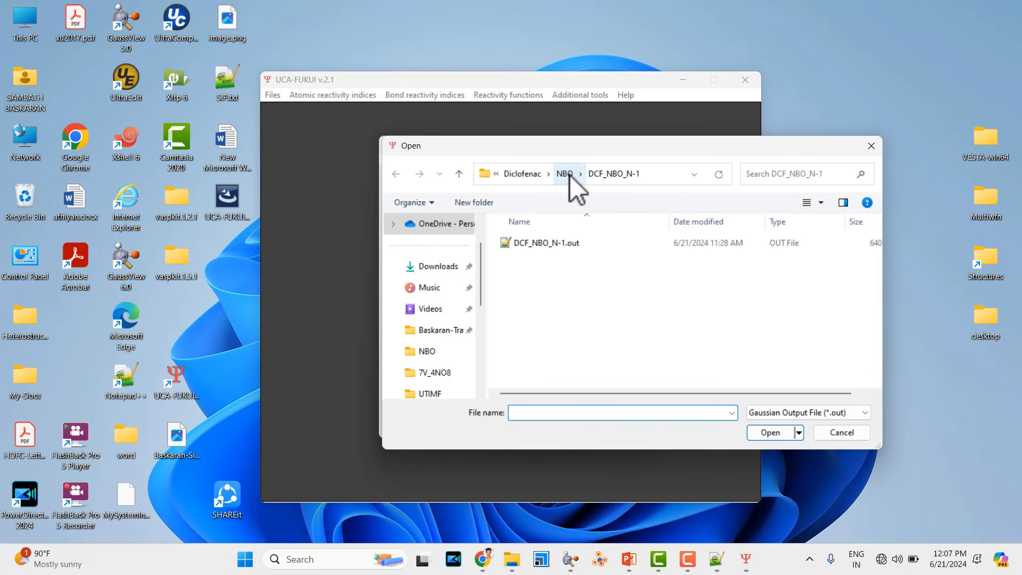
click(564, 174)
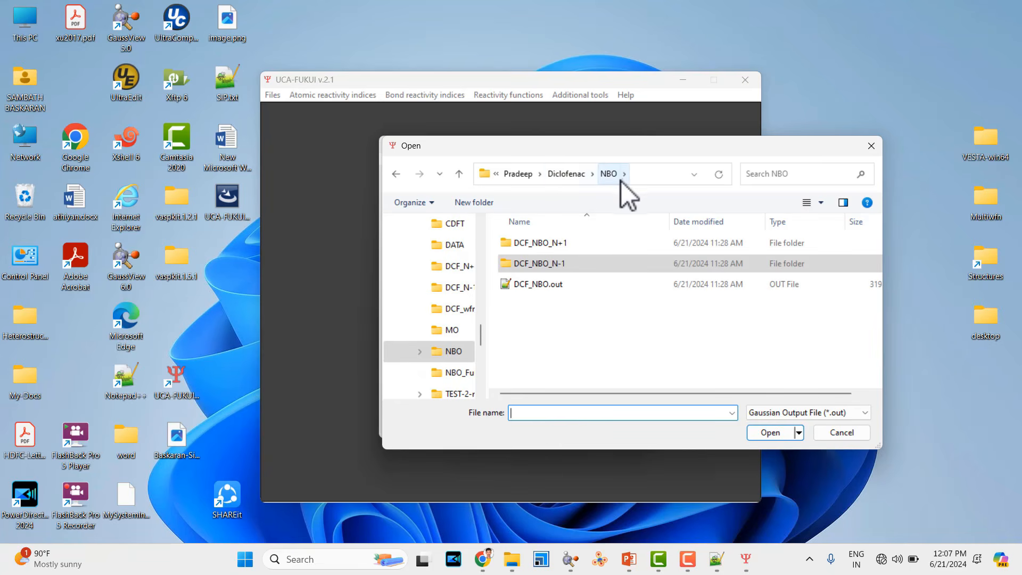
click(541, 284)
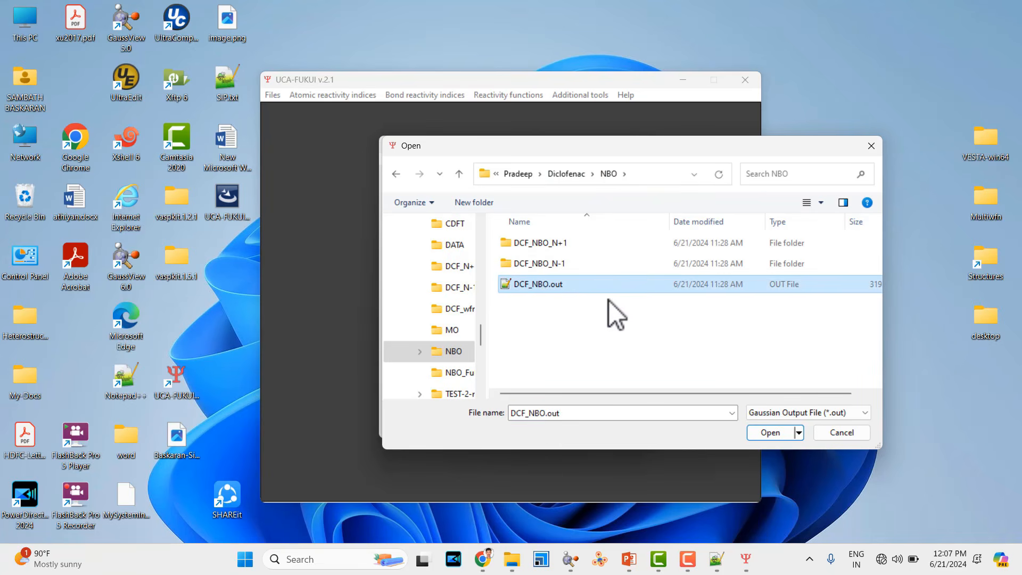
click(574, 175)
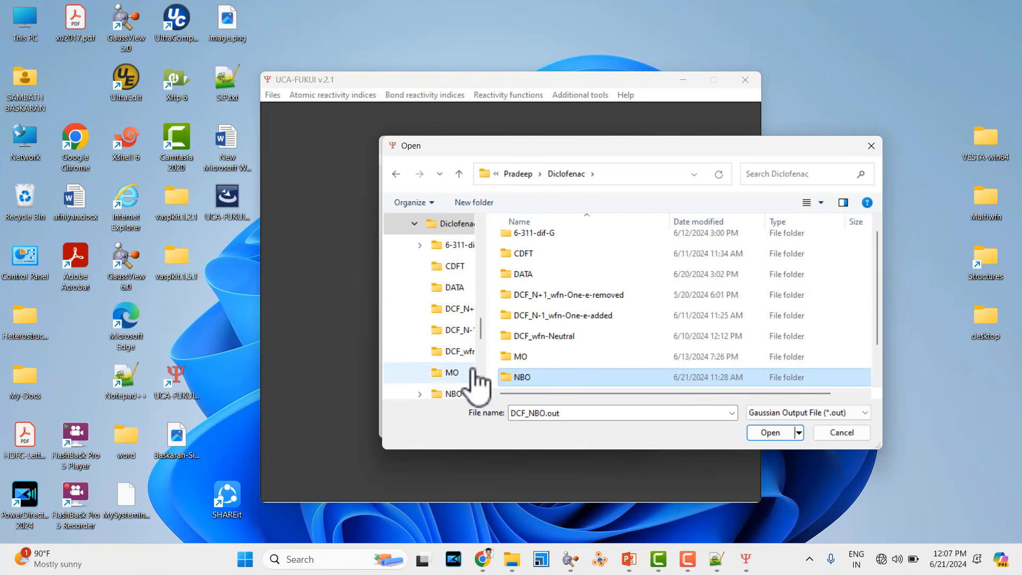
Browse the file dialog to the Fukui function folder inside Self, New-Set-YOUTUBE, Gaussian
scroll(477, 381, down, 2)
scroll(473, 373, down, 2)
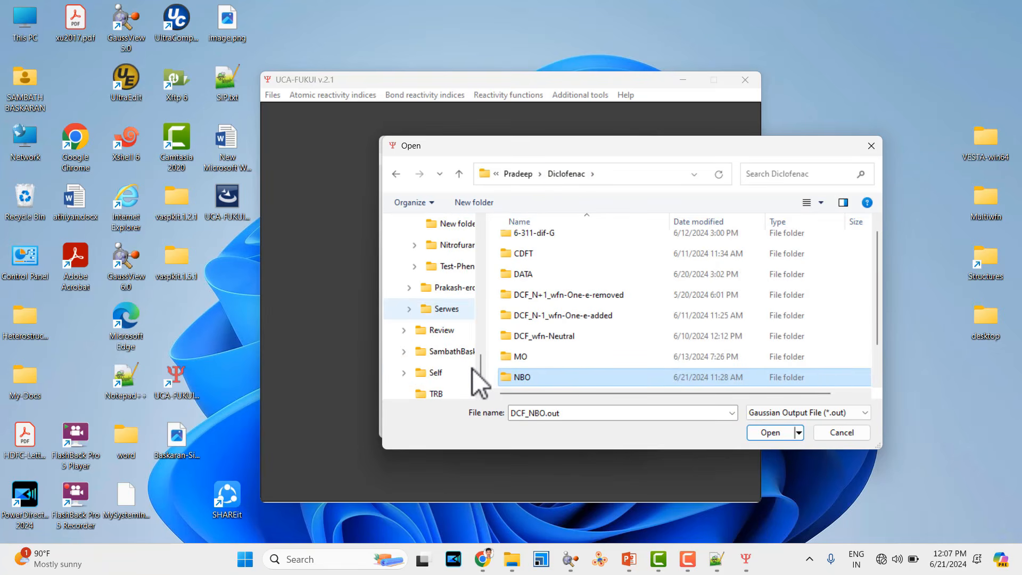
click(436, 372)
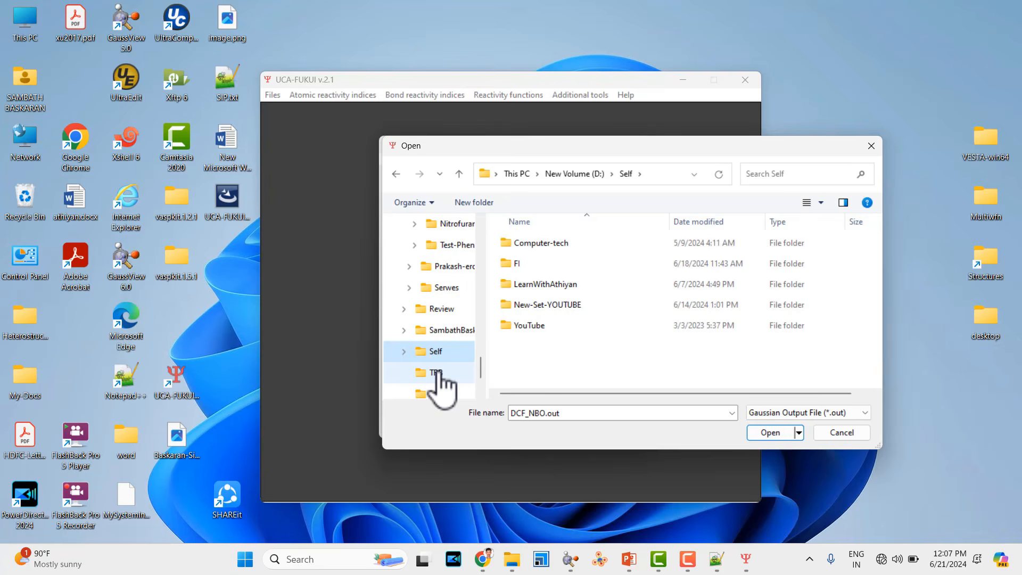
double_click(547, 303)
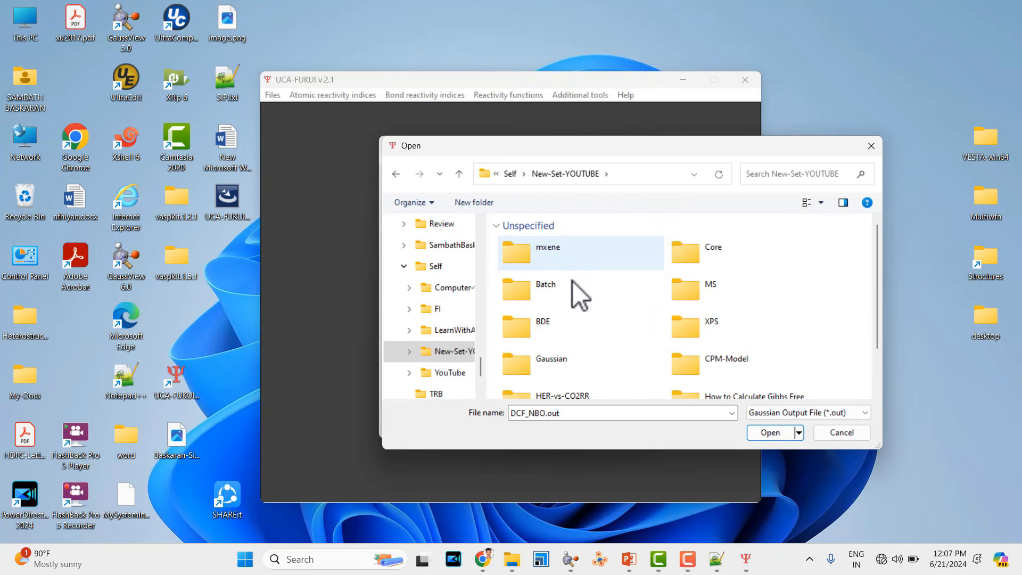
double_click(560, 356)
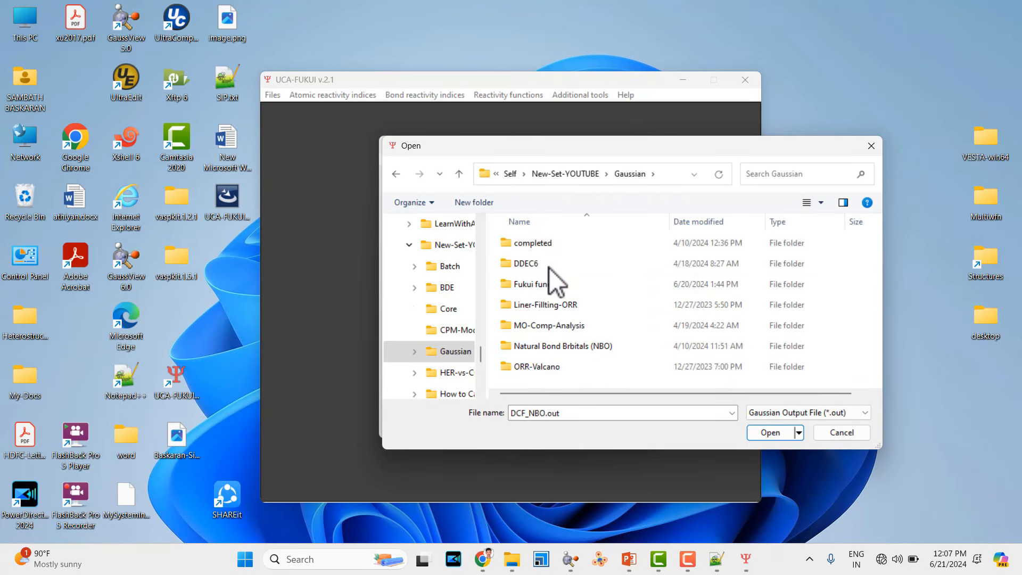
click(555, 290)
double_click(554, 289)
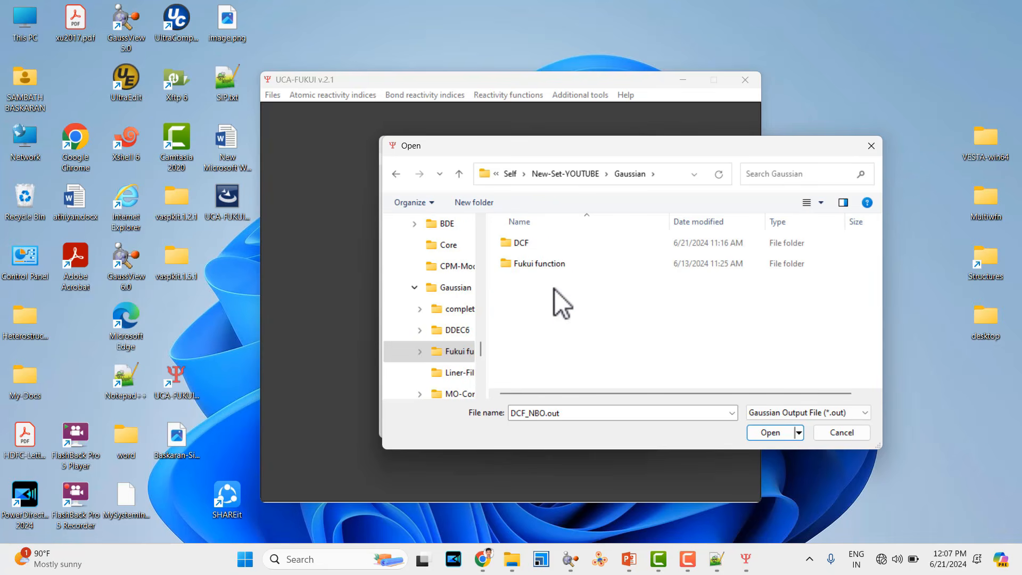
Load DCF_NBO.out from the DCF, NBO, DCF_NBO_N0 folder as the neutral population
double_click(529, 244)
double_click(524, 263)
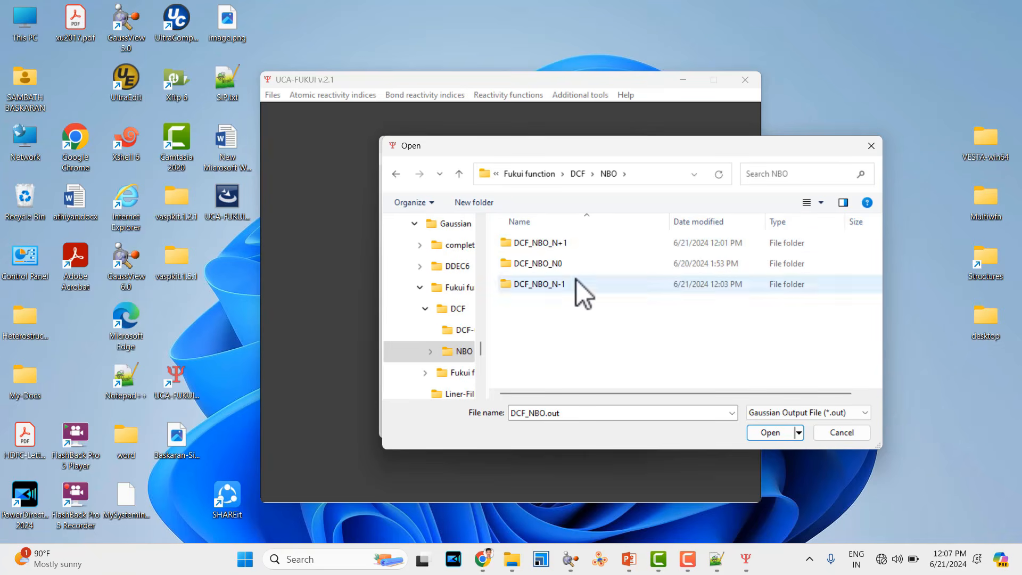
double_click(554, 266)
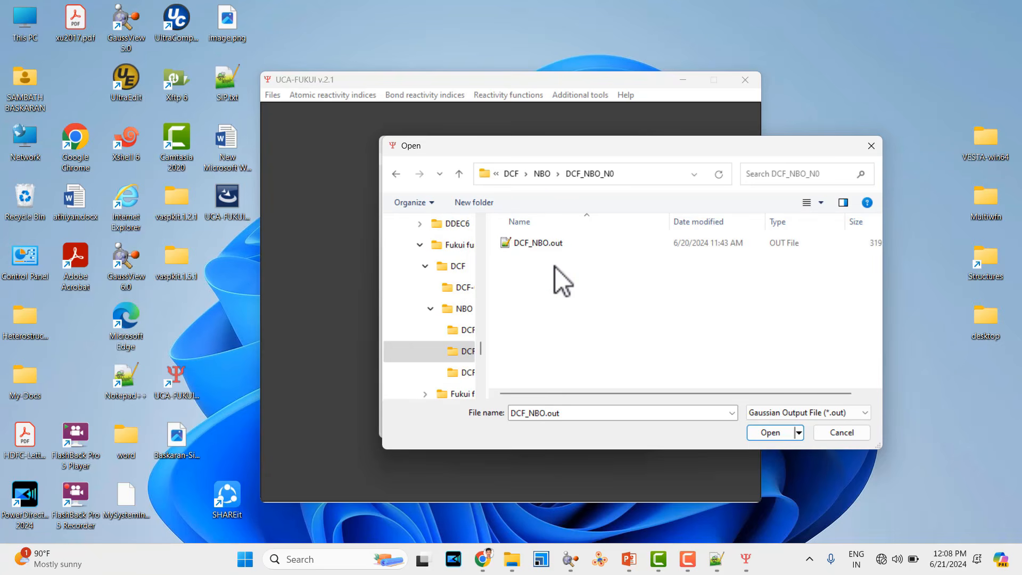
click(549, 247)
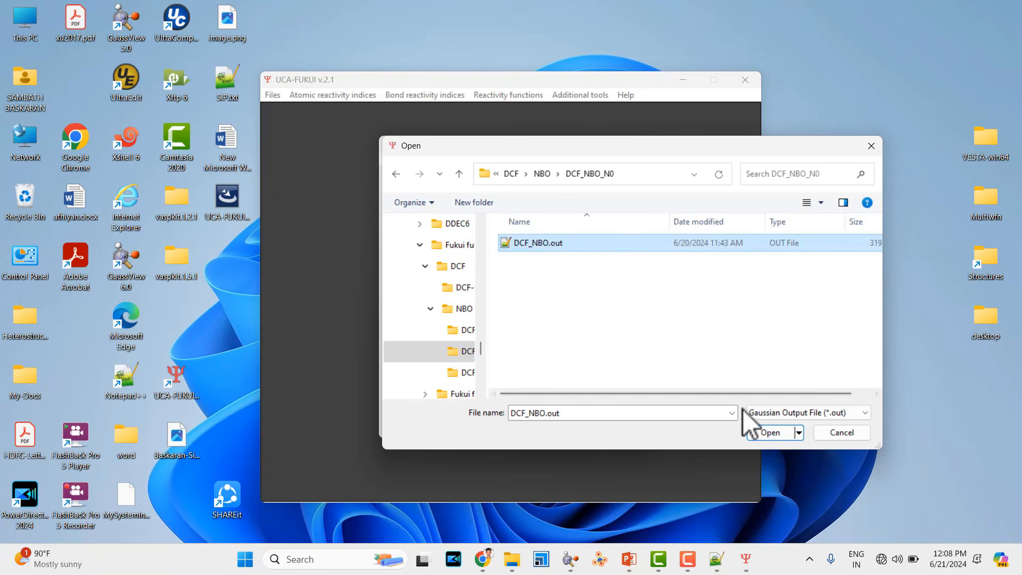
click(770, 433)
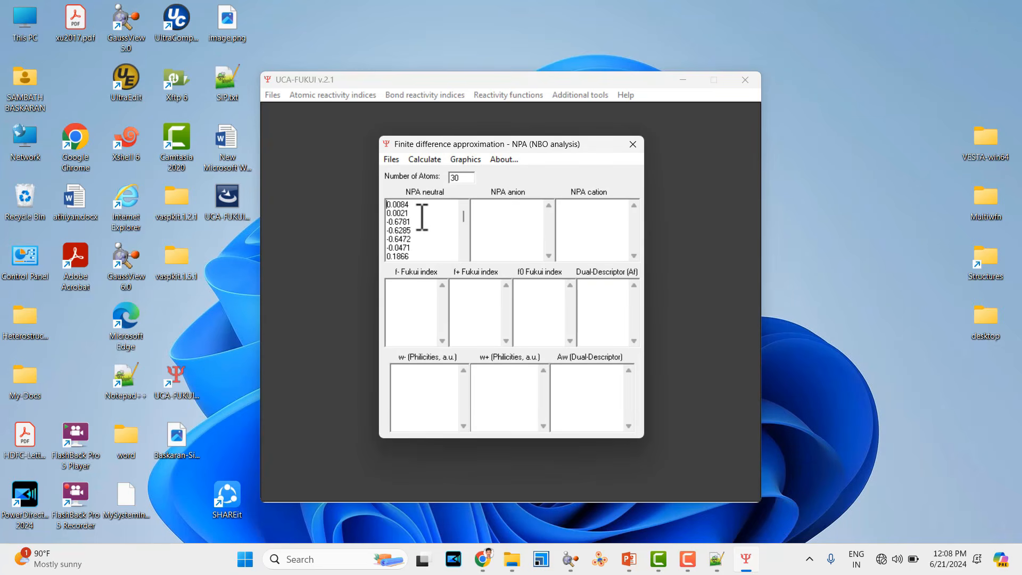
Load DCF_NBO_N+1.out from the DCF_NBO_N+1 folder as the anion population
click(390, 157)
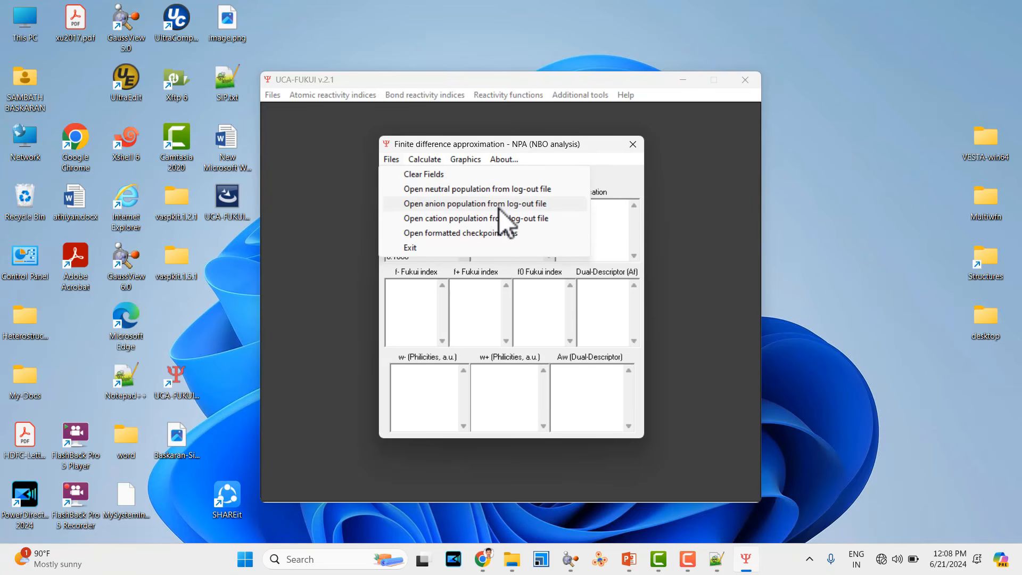
click(513, 203)
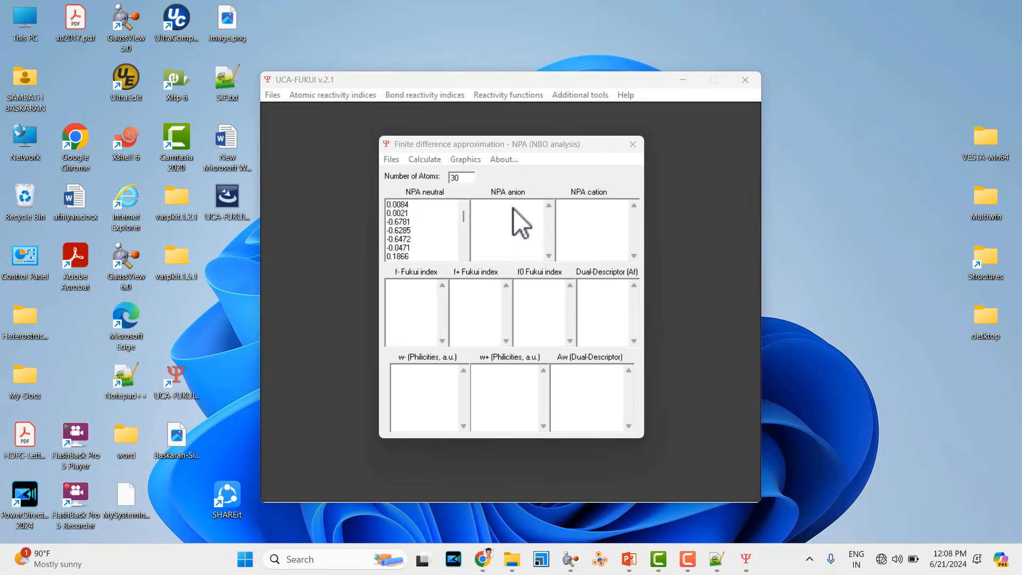
click(543, 174)
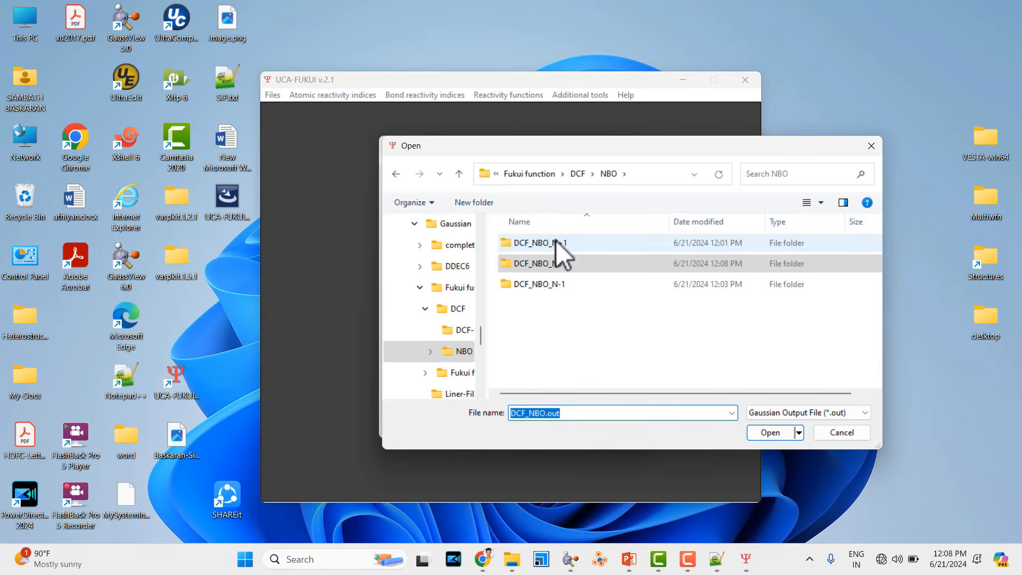
double_click(556, 241)
click(556, 241)
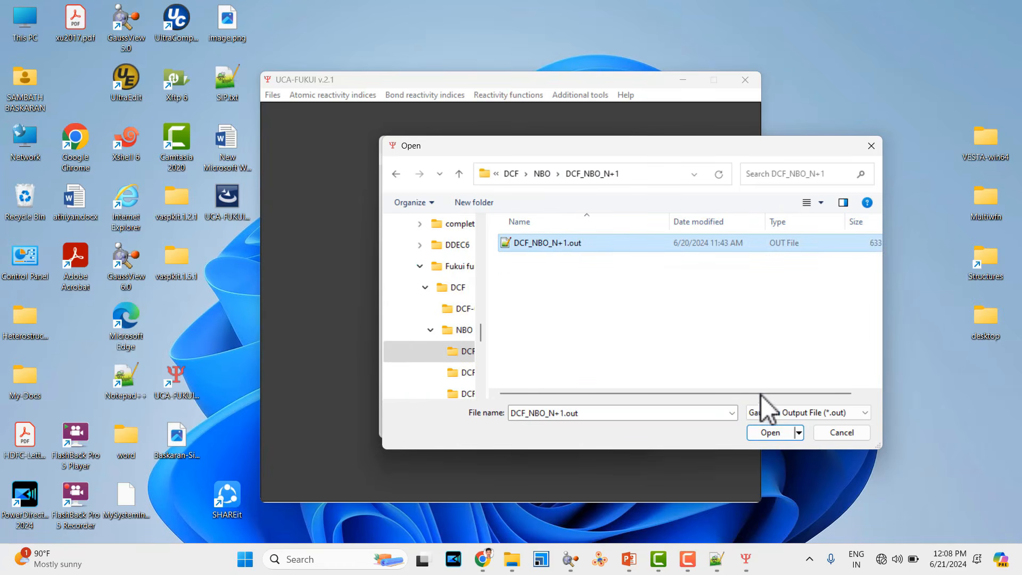
click(770, 432)
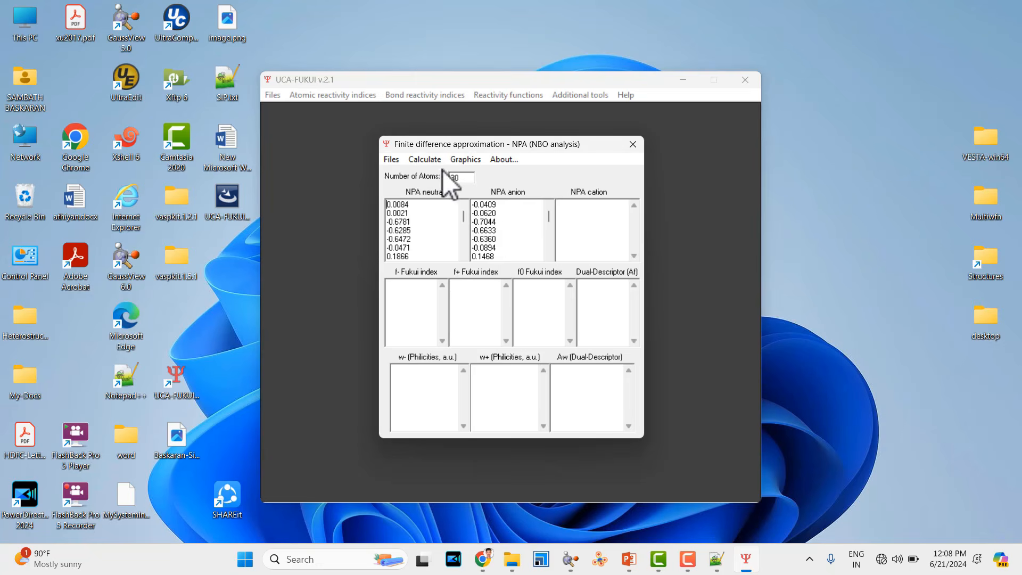
Load DCF_NBO_N-1.out from the DCF_NBO_N-1 folder as the cation population
click(391, 160)
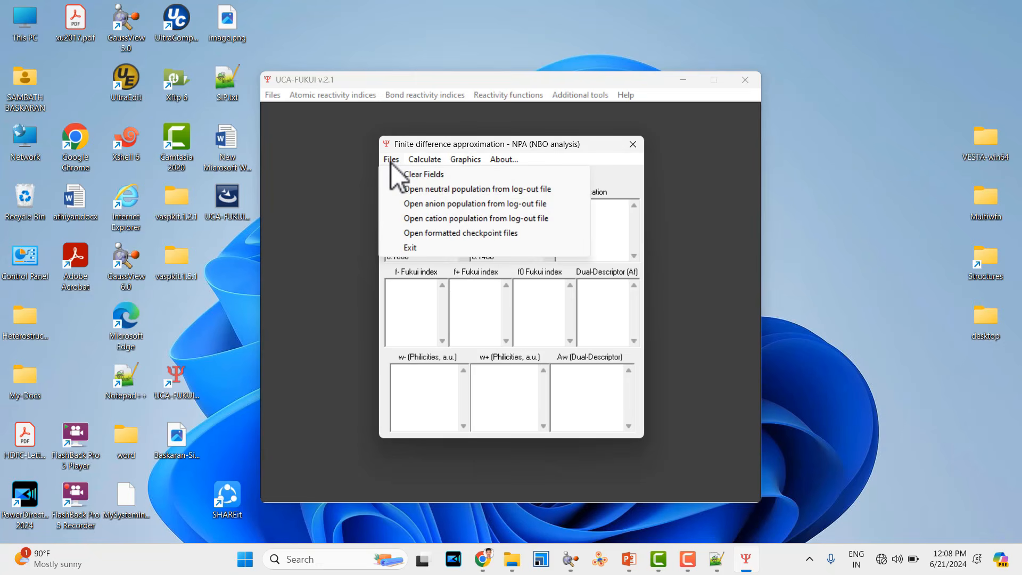
click(458, 218)
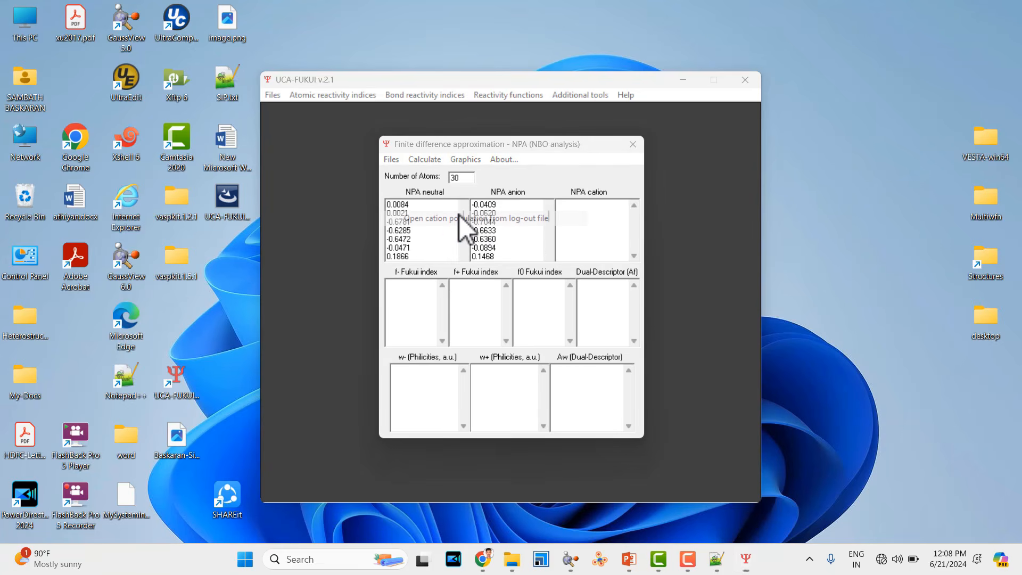
scroll(459, 215, down, 1)
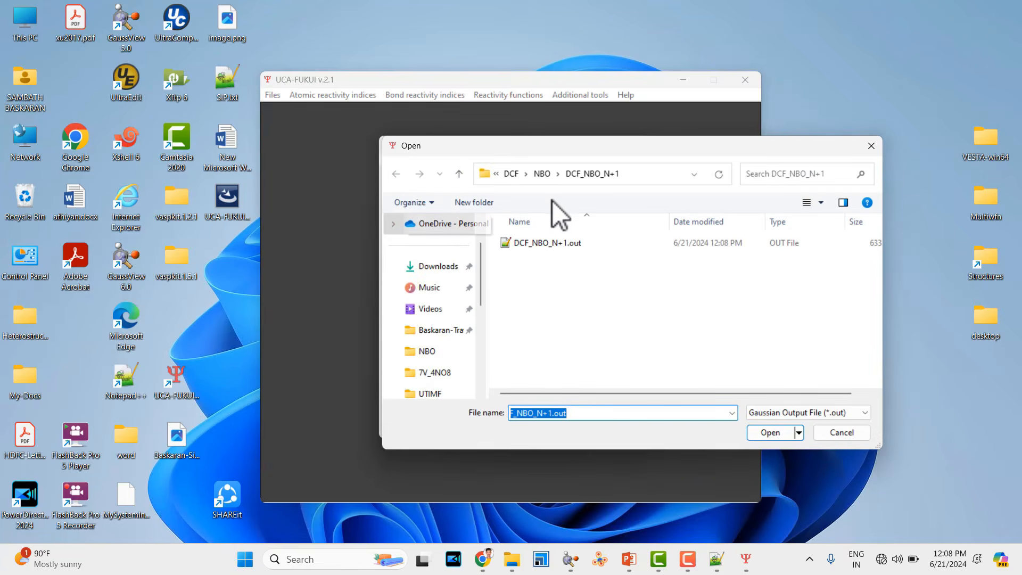
click(543, 174)
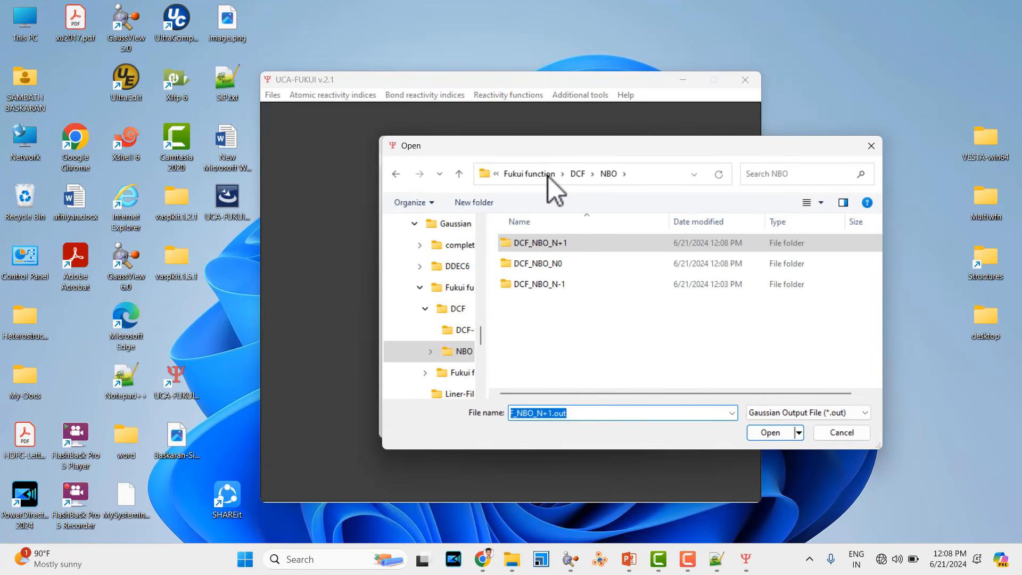
double_click(551, 285)
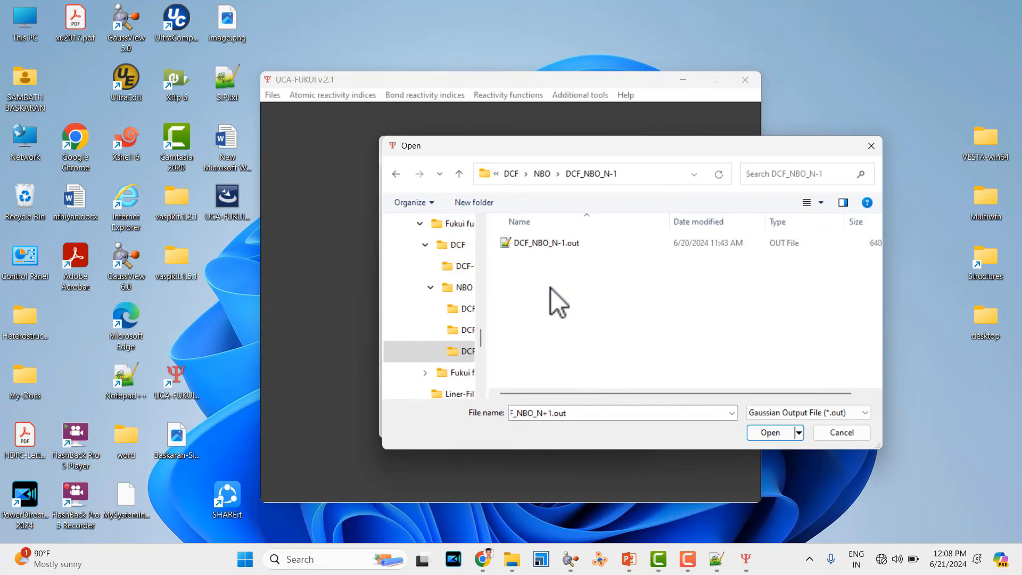
click(564, 249)
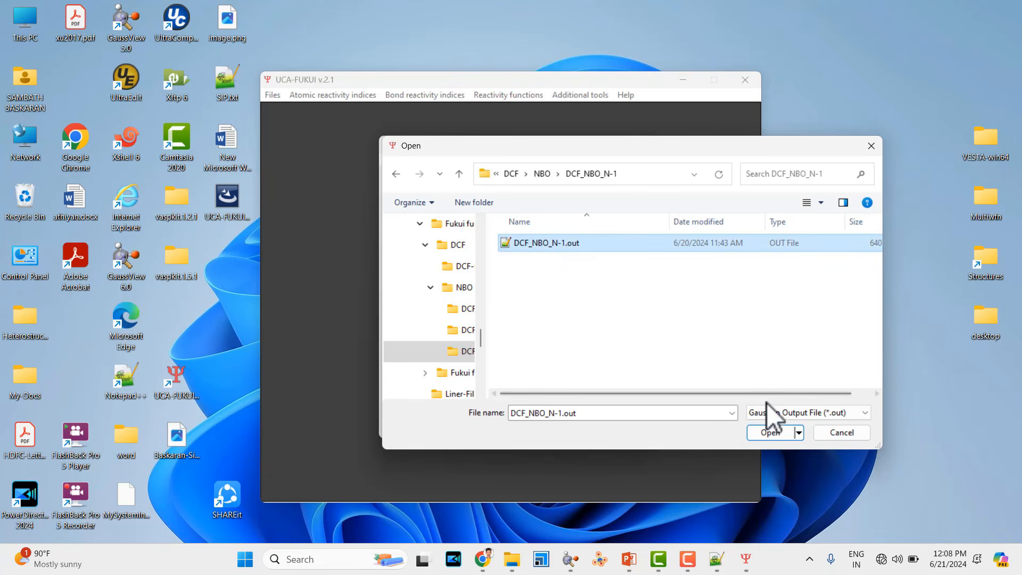
click(770, 432)
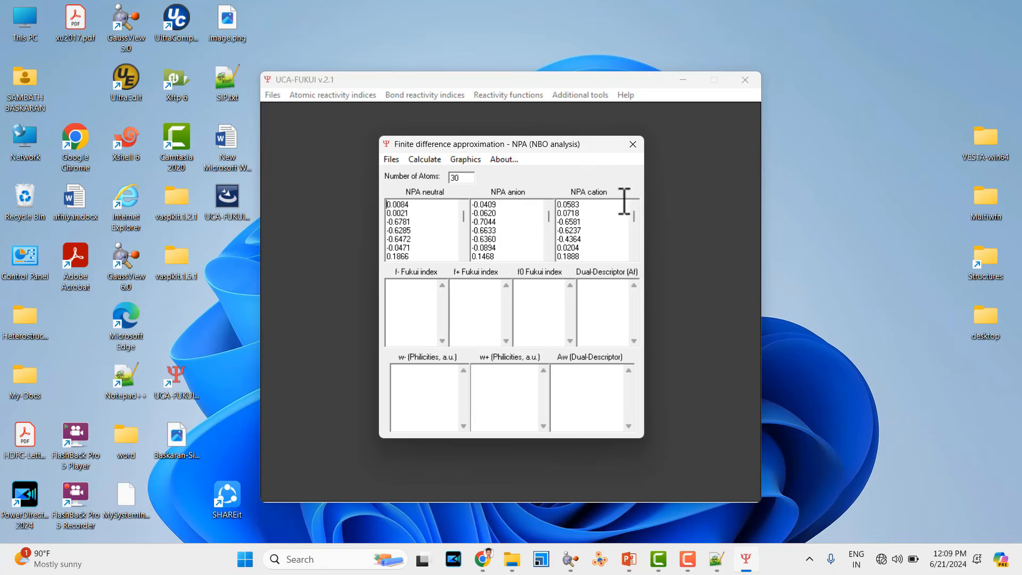
Calculate the f- Fukui index and the f+ Fukui index from the loaded NPA populations
click(422, 160)
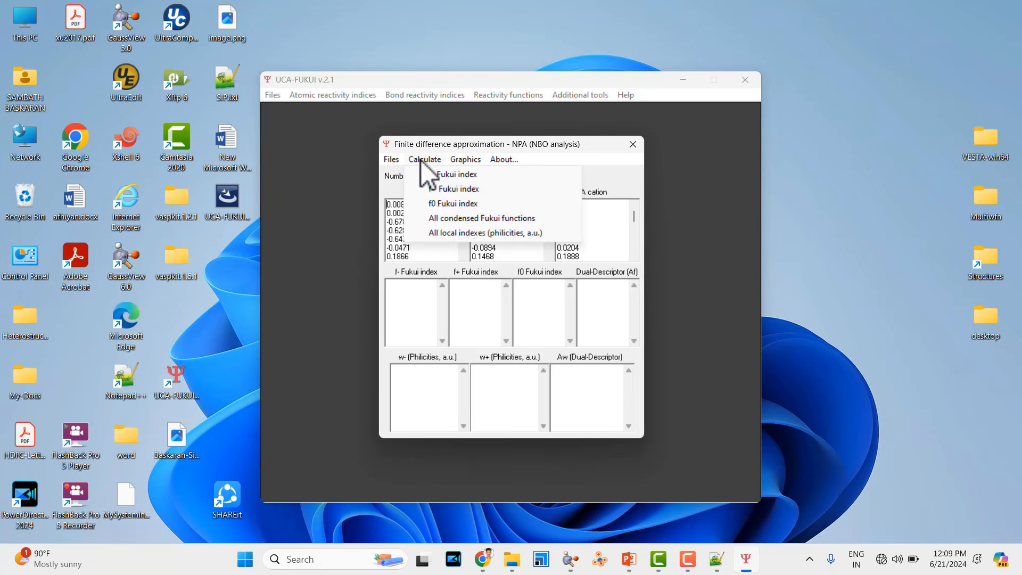
click(446, 177)
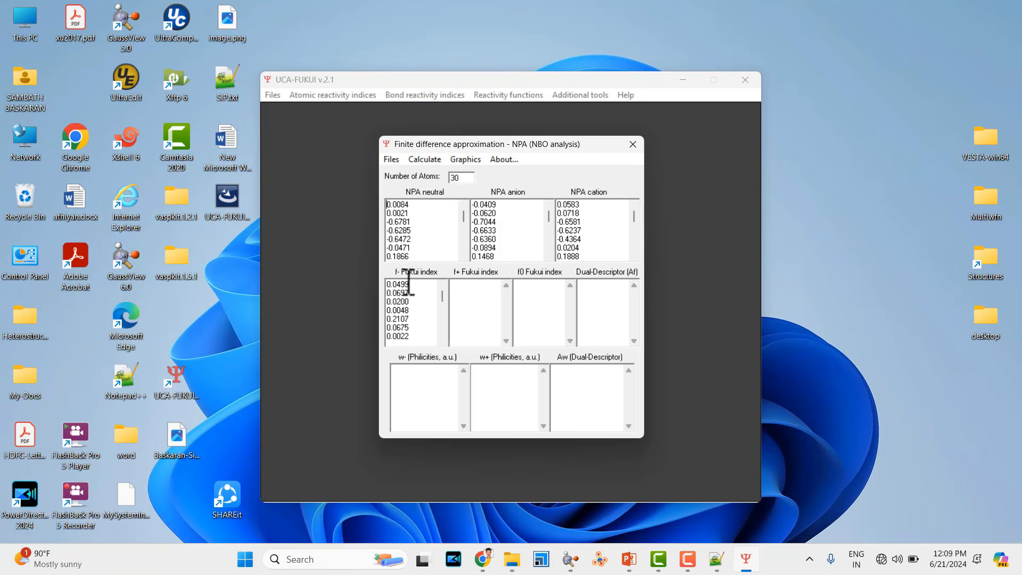
click(433, 160)
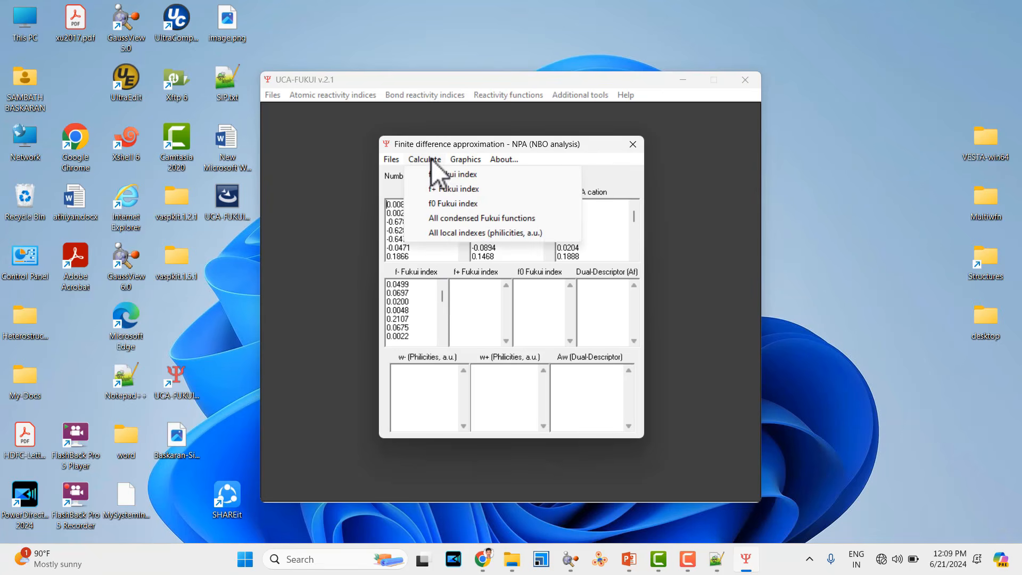
click(442, 193)
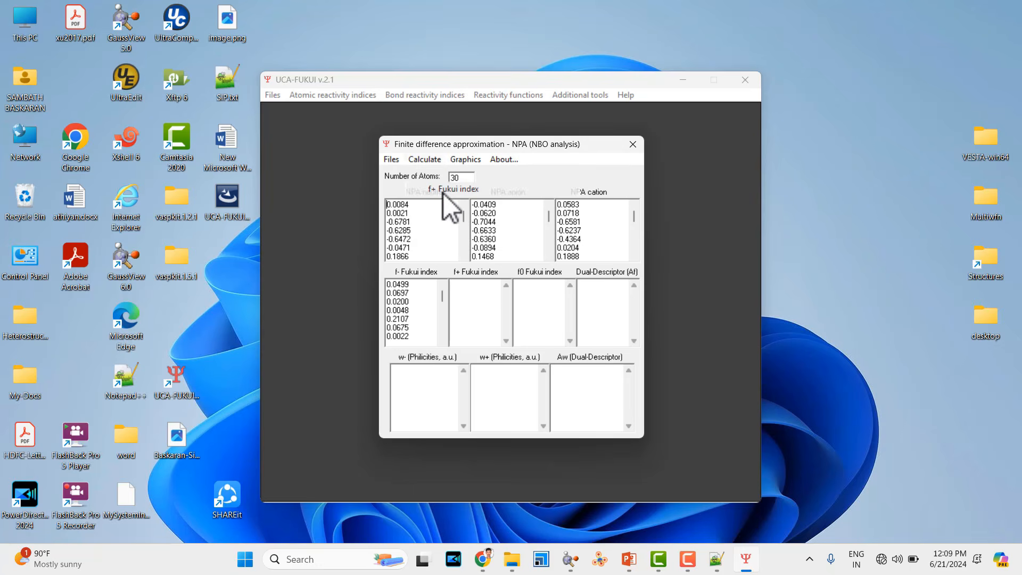
click(535, 286)
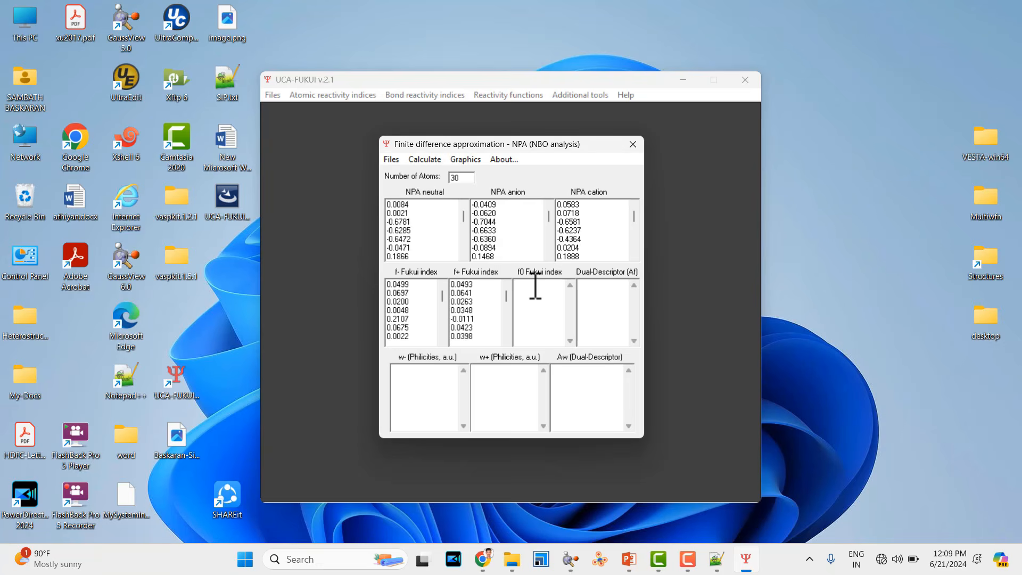
Calculate the f0 Fukui index and all condensed Fukui functions, including the dual descriptor
click(431, 160)
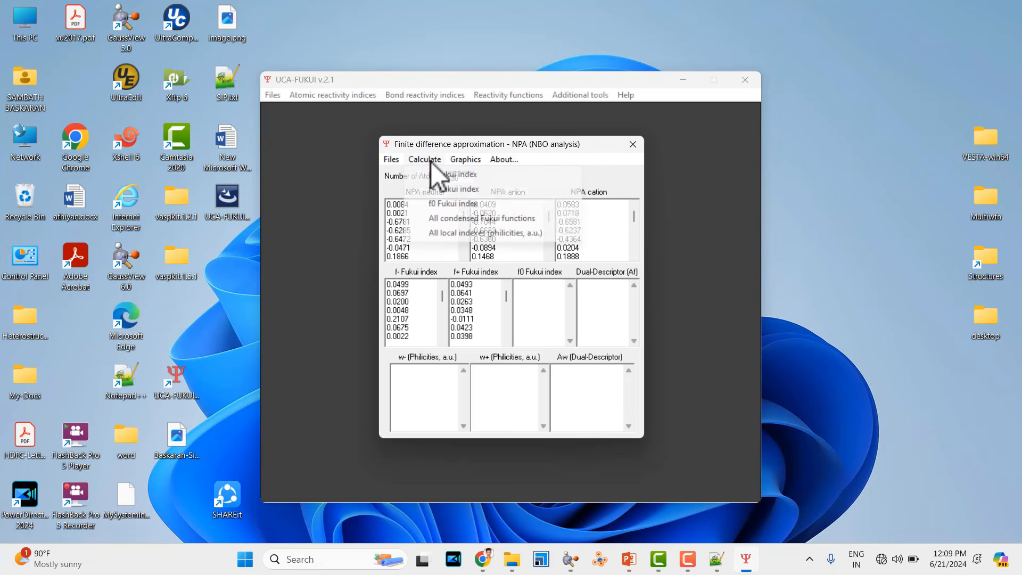
click(441, 208)
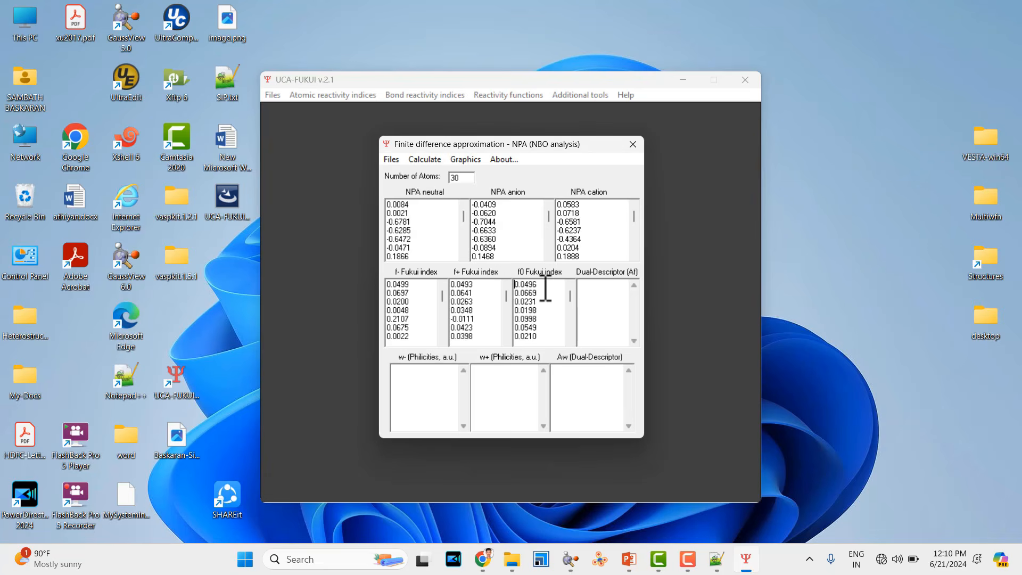
click(433, 163)
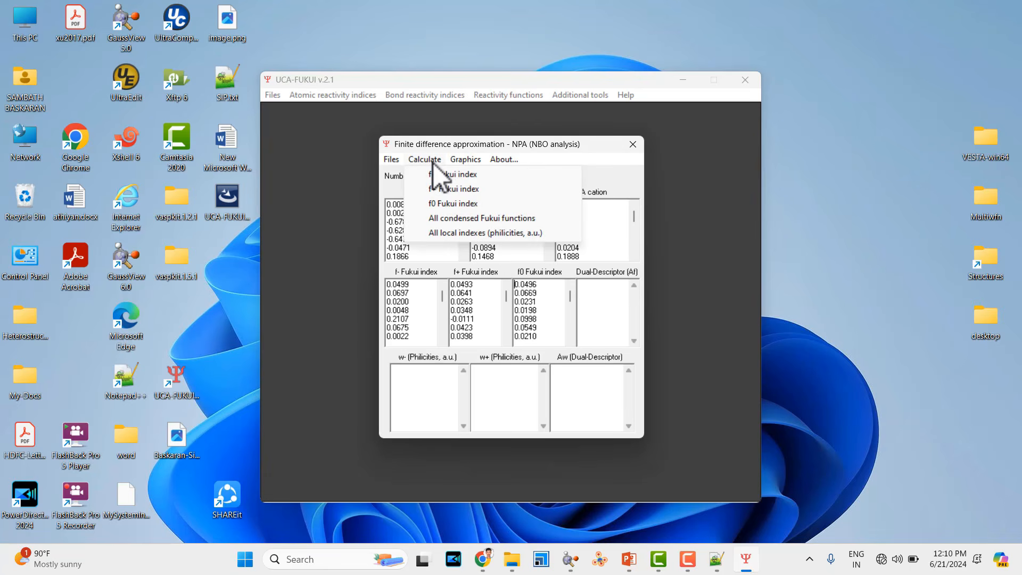
click(447, 218)
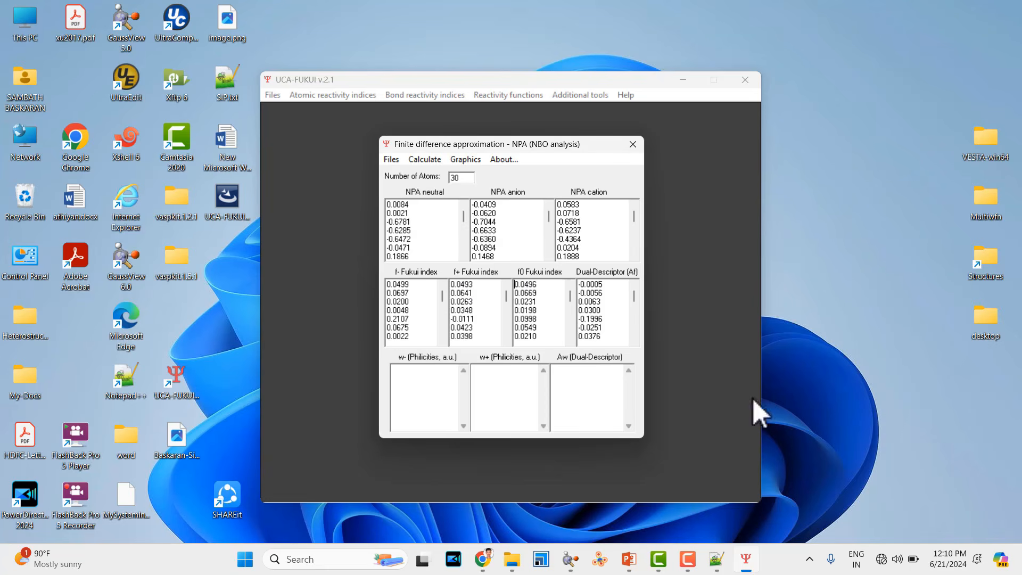
click(689, 559)
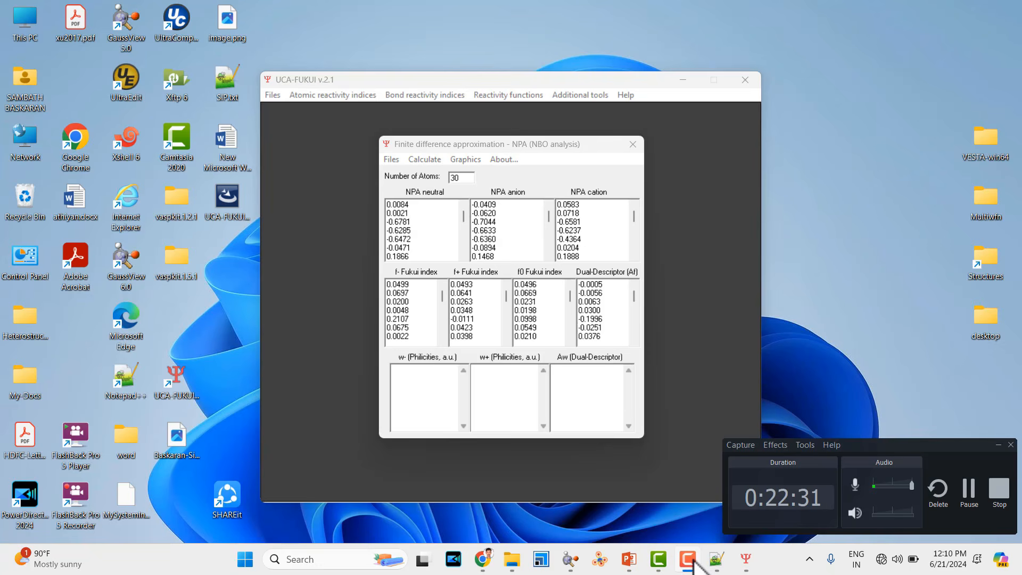
click(969, 495)
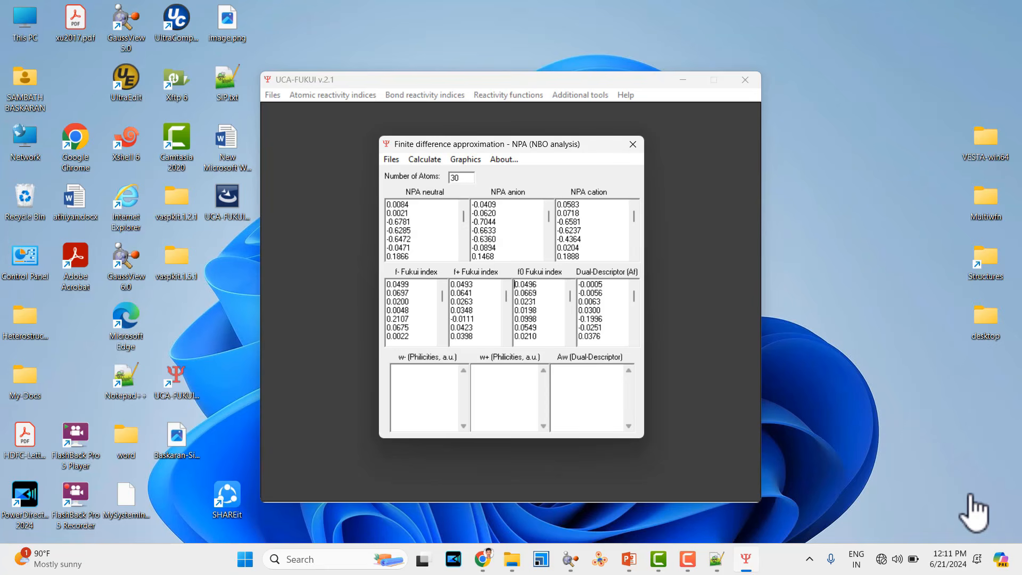
Copy the whole list of f- Fukui index values from the results
click(436, 227)
click(391, 288)
drag(393, 286, 419, 355)
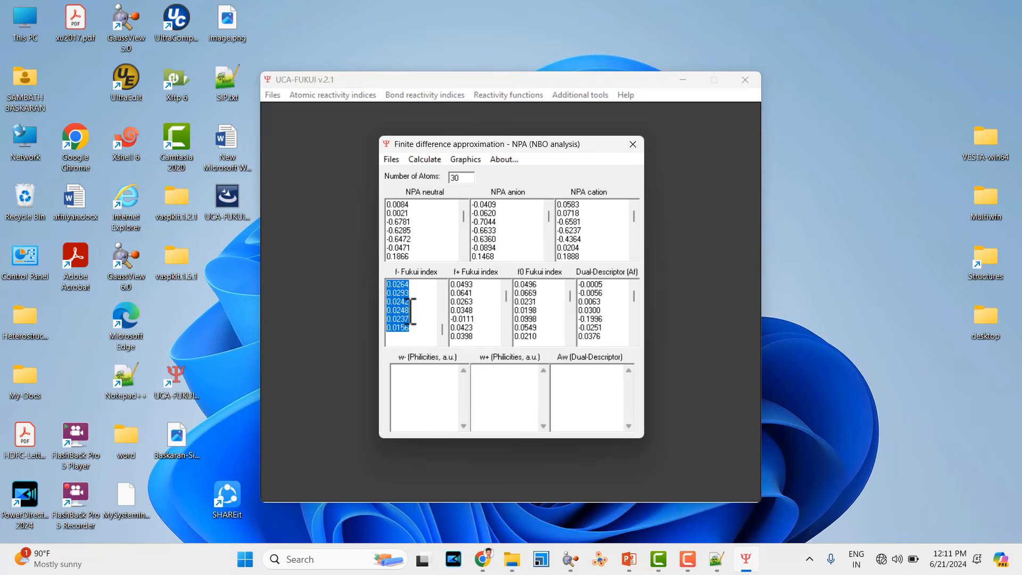
right_click(401, 301)
click(439, 343)
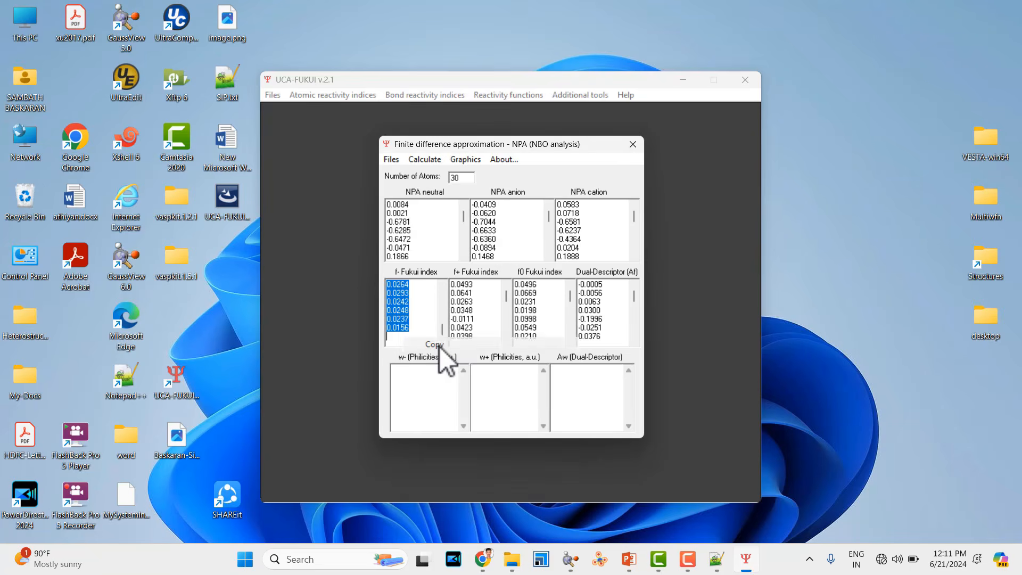
Create a new Microsoft Excel worksheet on the desktop with its default name and open it in Excel
click(803, 155)
right_click(803, 154)
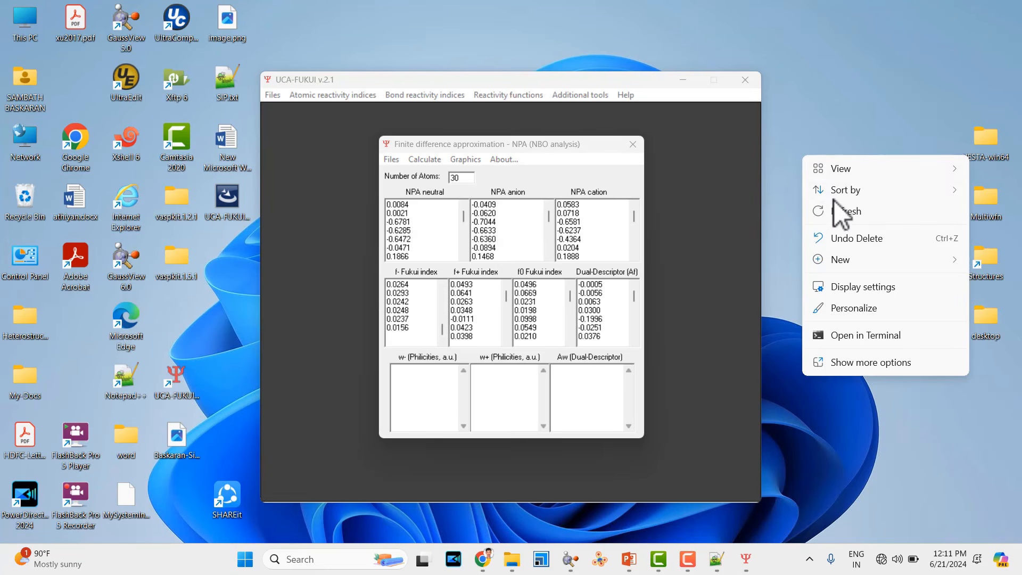
mouse_move(844, 259)
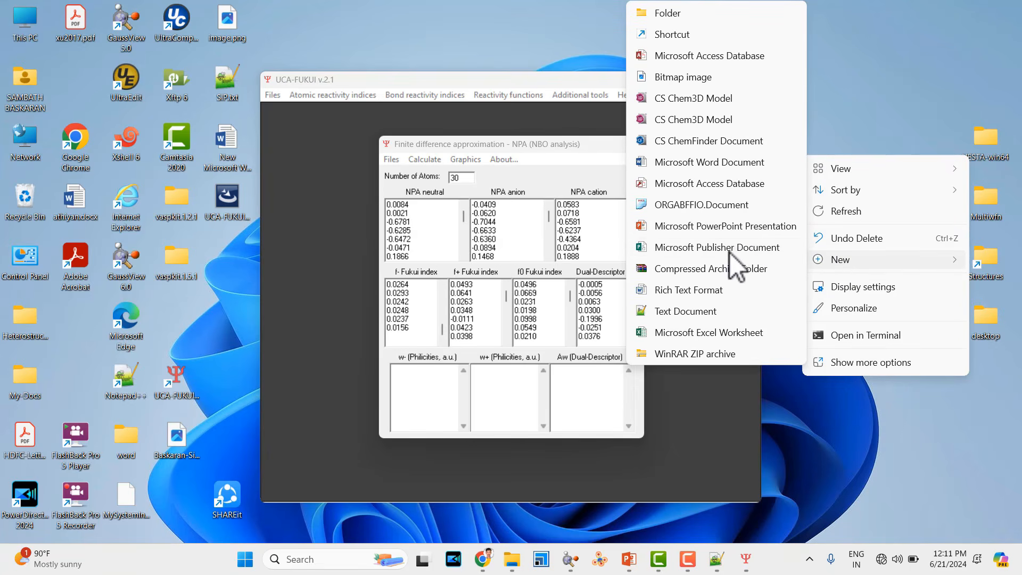
click(712, 338)
click(831, 318)
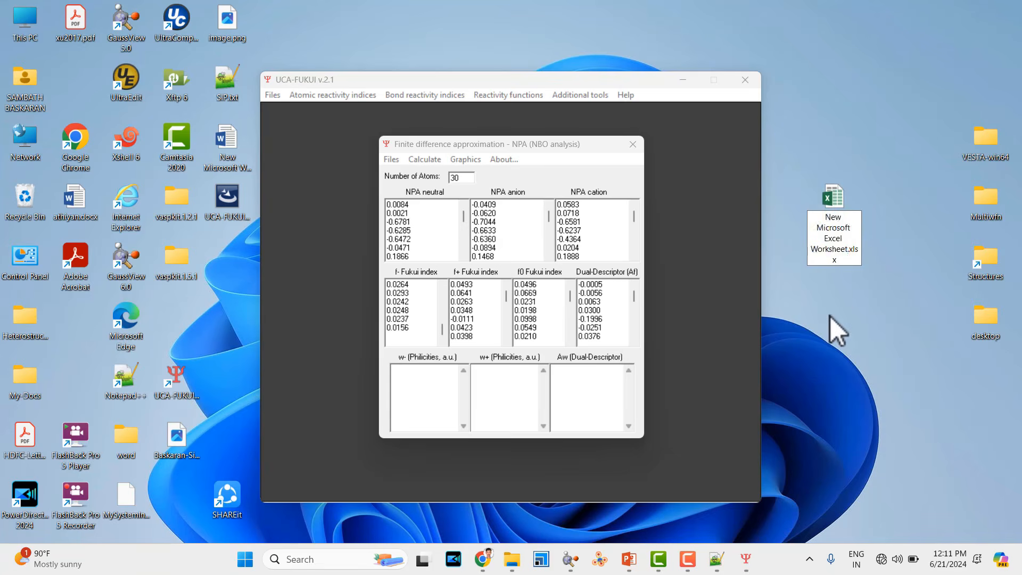
double_click(838, 200)
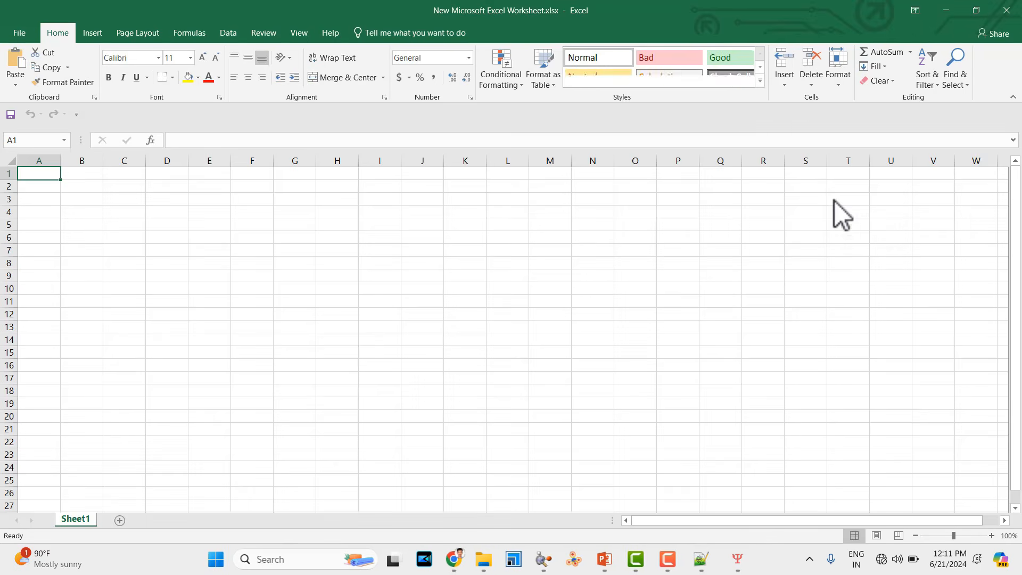
click(83, 191)
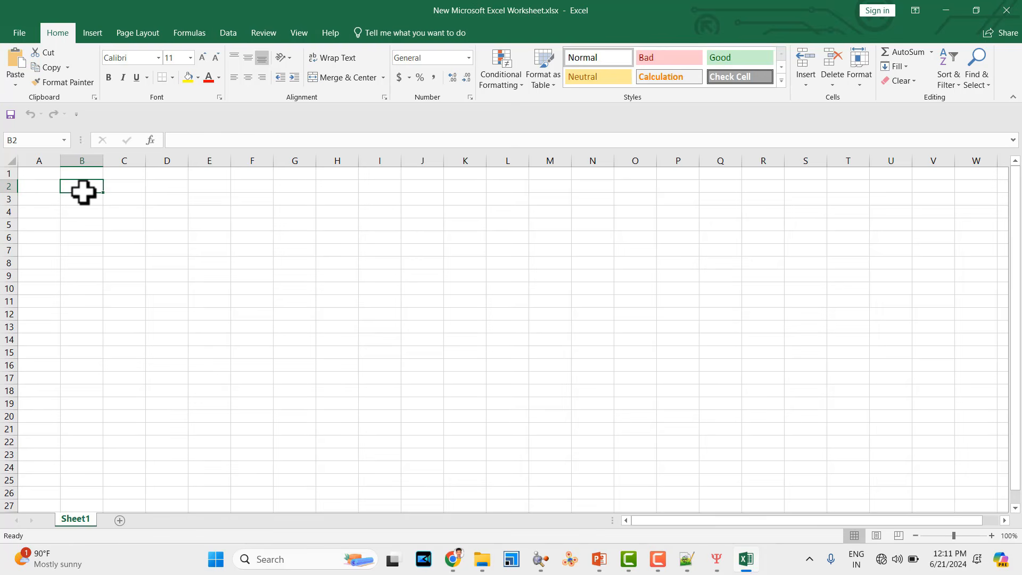
key(ctrl+v)
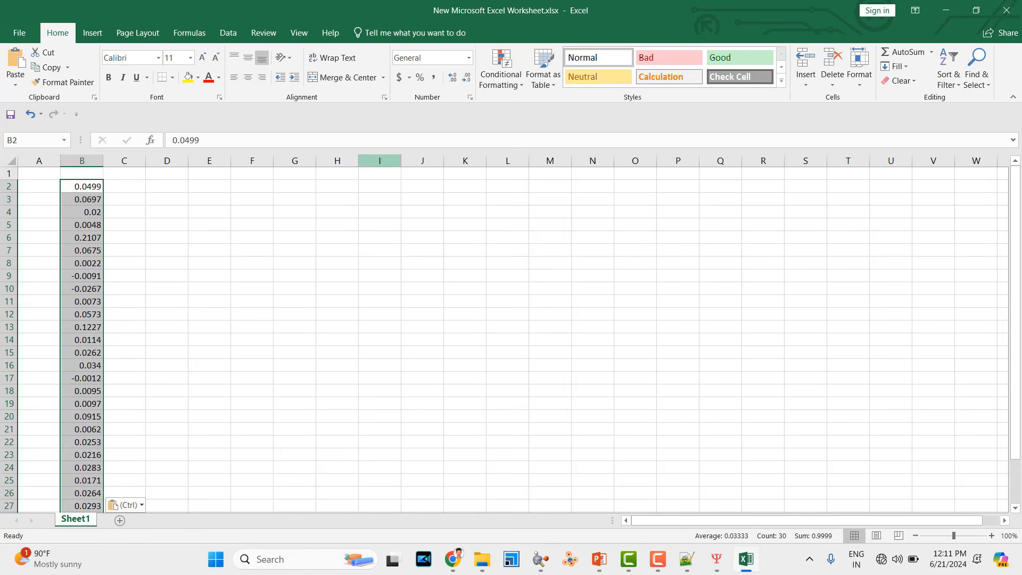
drag(693, 4, 739, 192)
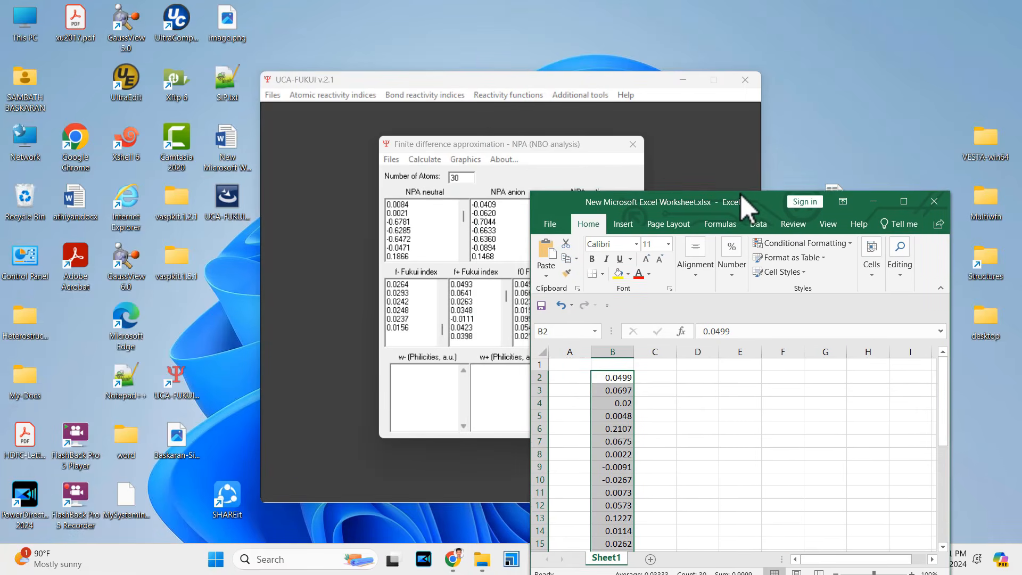
click(612, 359)
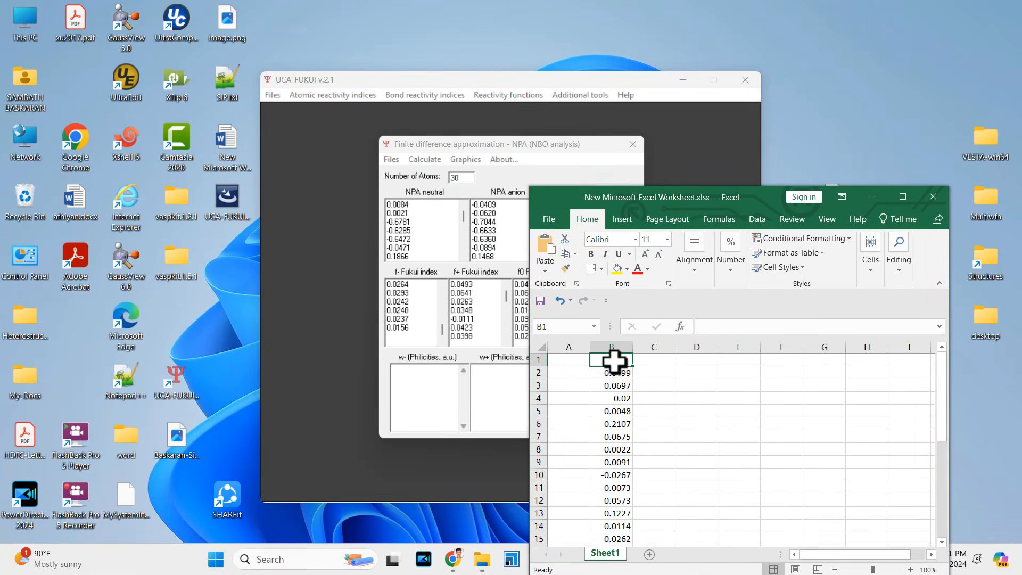
text(f)
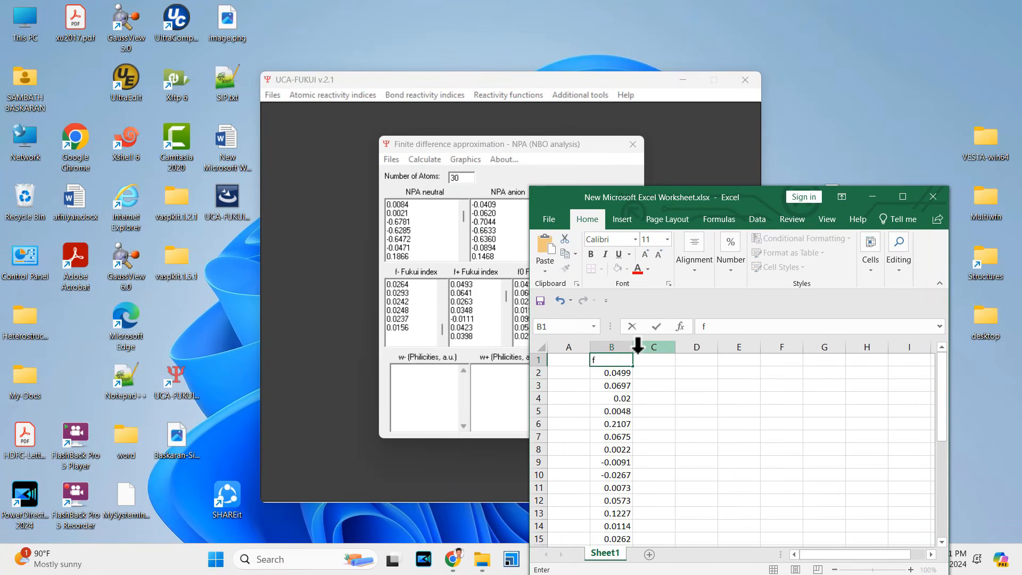
key(ctrl+z)
key(ctrl+z)
key(ctrl+y)
key(ctrl+z)
click(902, 197)
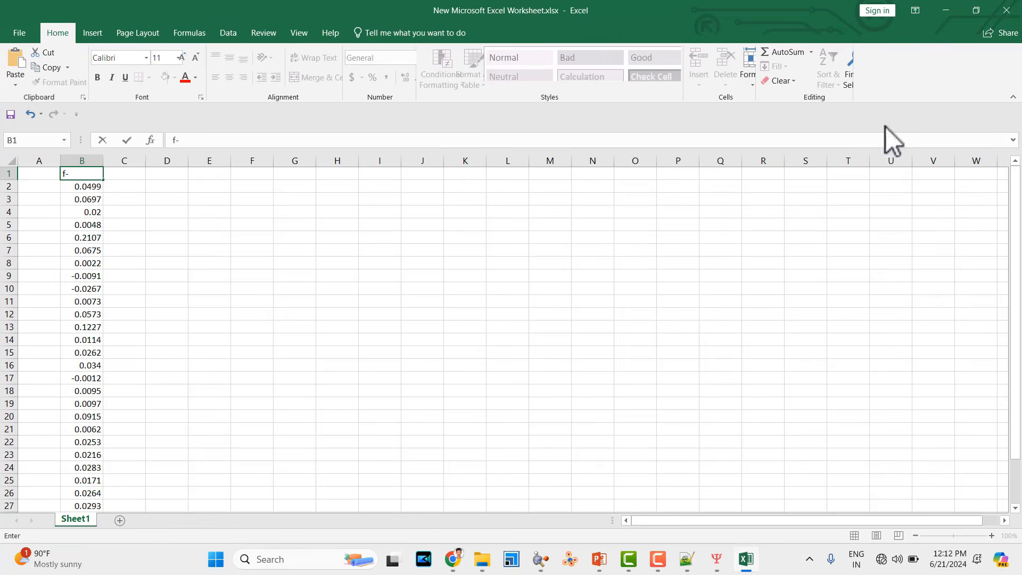
click(84, 155)
key(Delete)
Paste the f- values from cell C2 down under the heading f- in C1, and shrink the worksheet window beside the UCA-FUKUI results
click(131, 187)
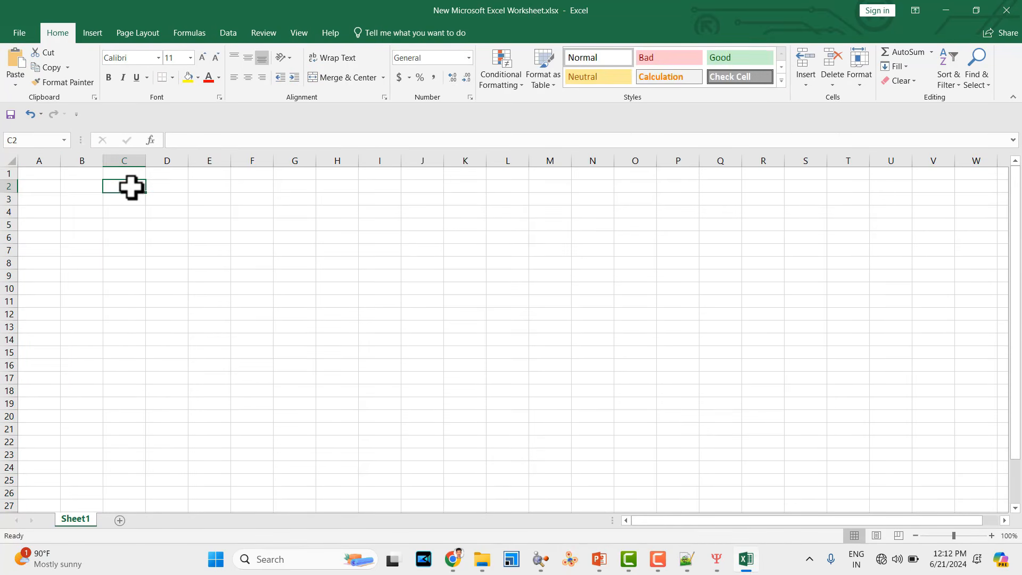
key(ctrl+v)
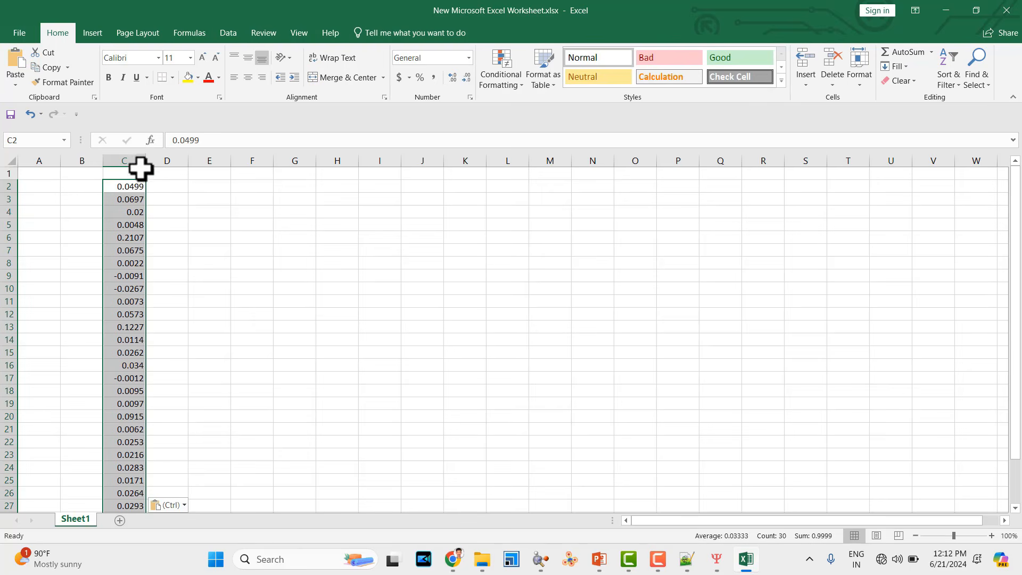
click(139, 171)
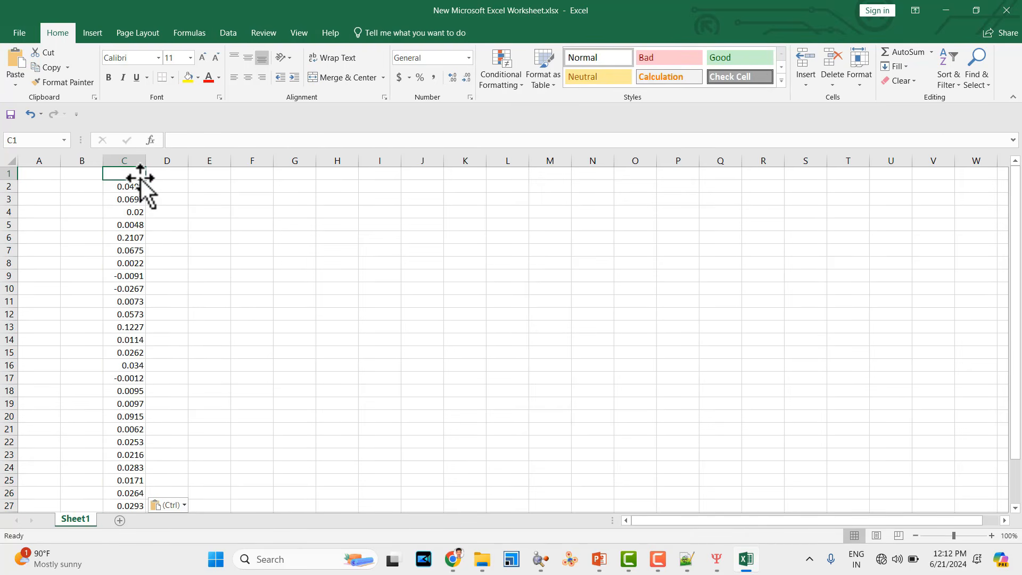
text(f-)
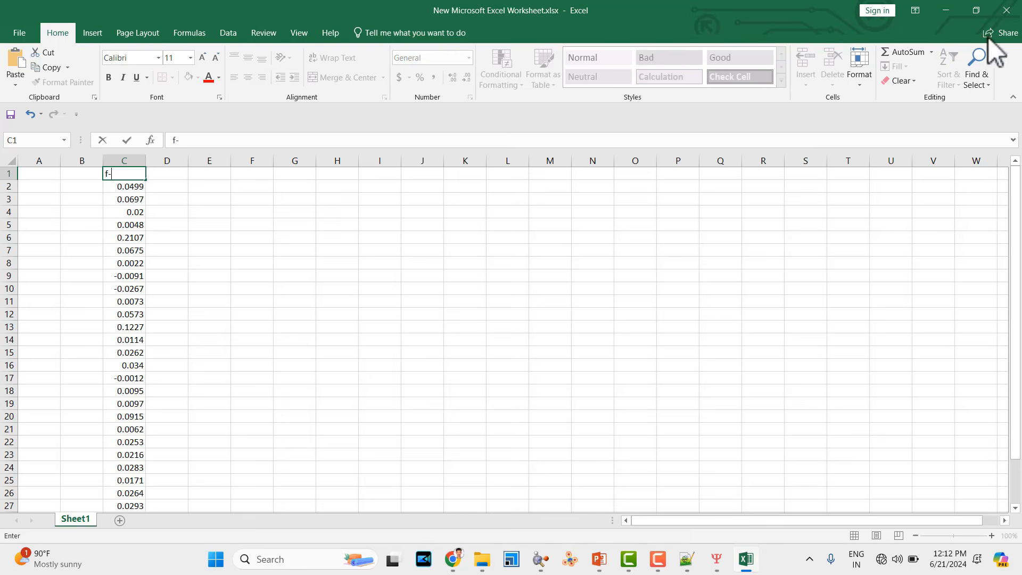
double_click(801, 23)
drag(801, 93, 781, 46)
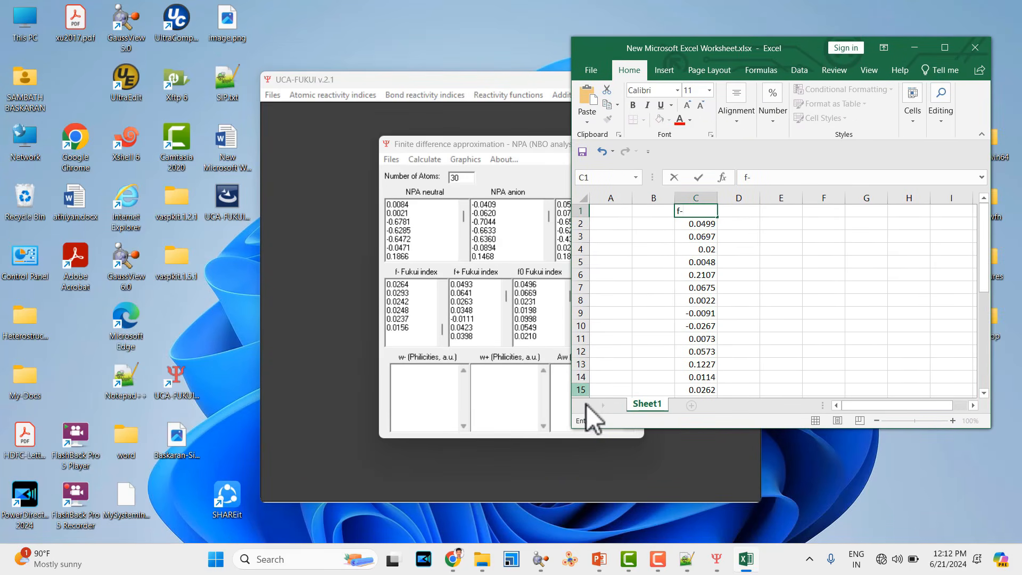
Enter the headings f+ in D1 and f0 in E1 of the worksheet, and maximize its window
click(448, 567)
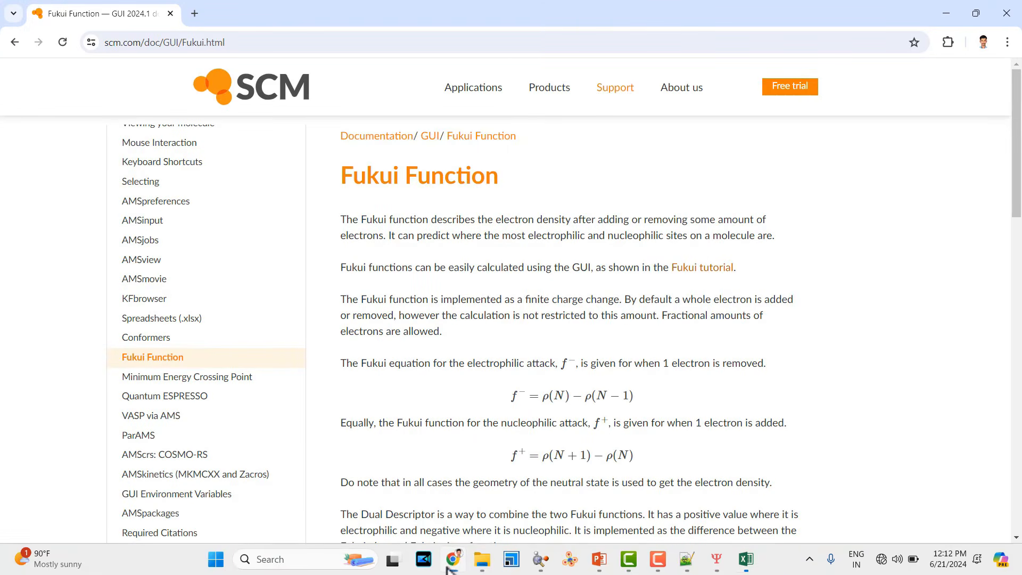
click(450, 566)
click(744, 214)
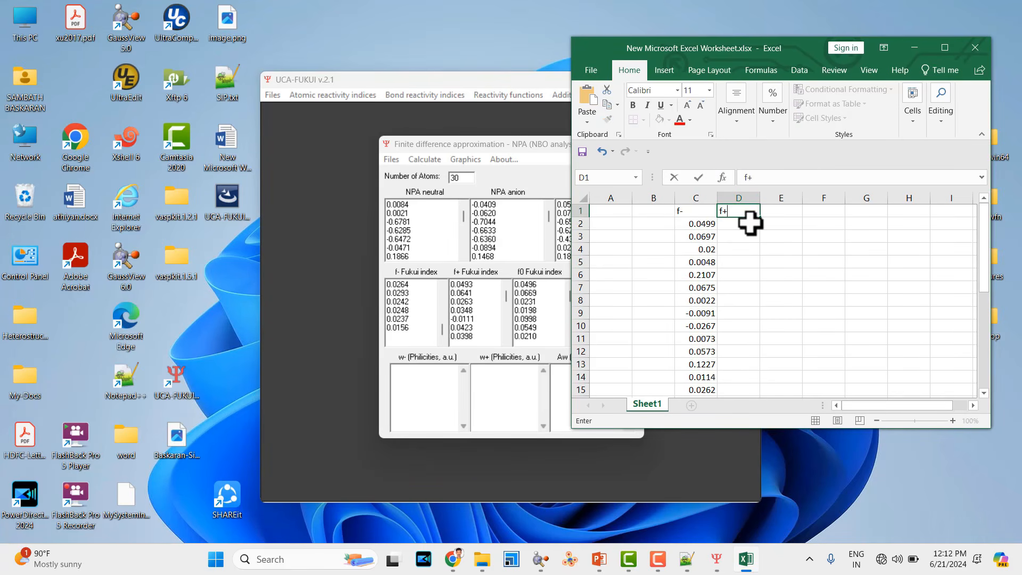
text(f+)
click(788, 211)
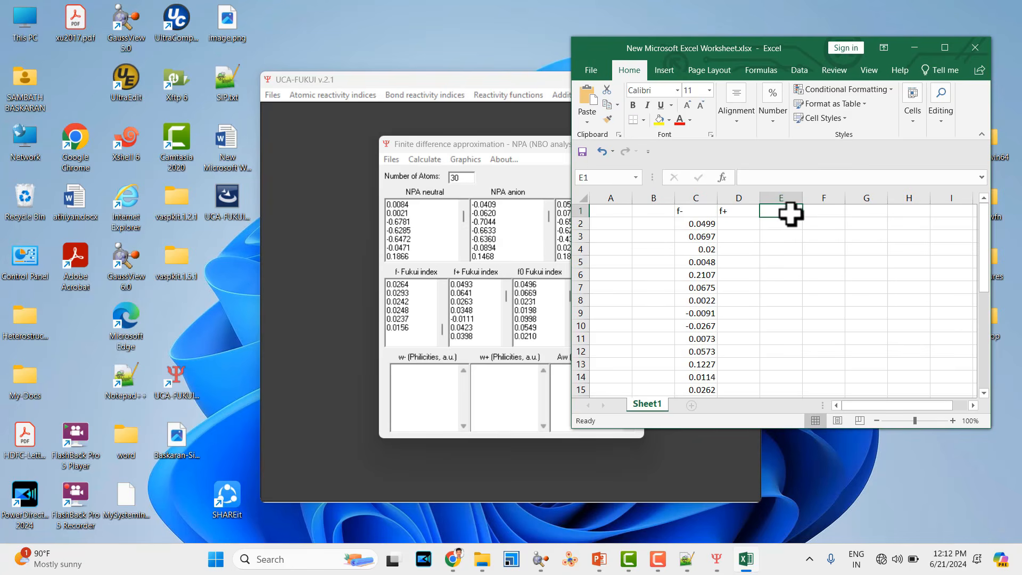
text(f0)
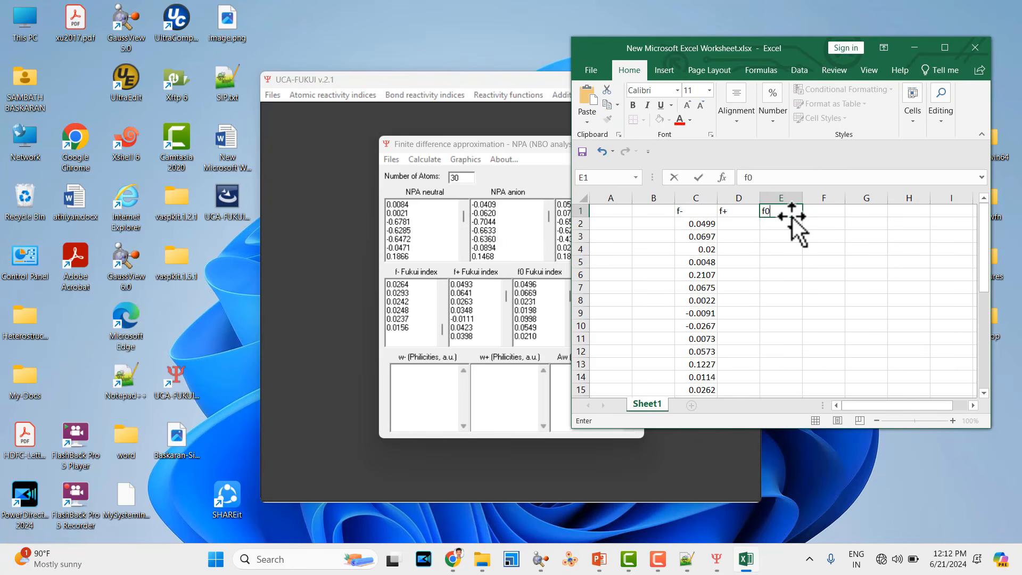
click(948, 53)
click(548, 225)
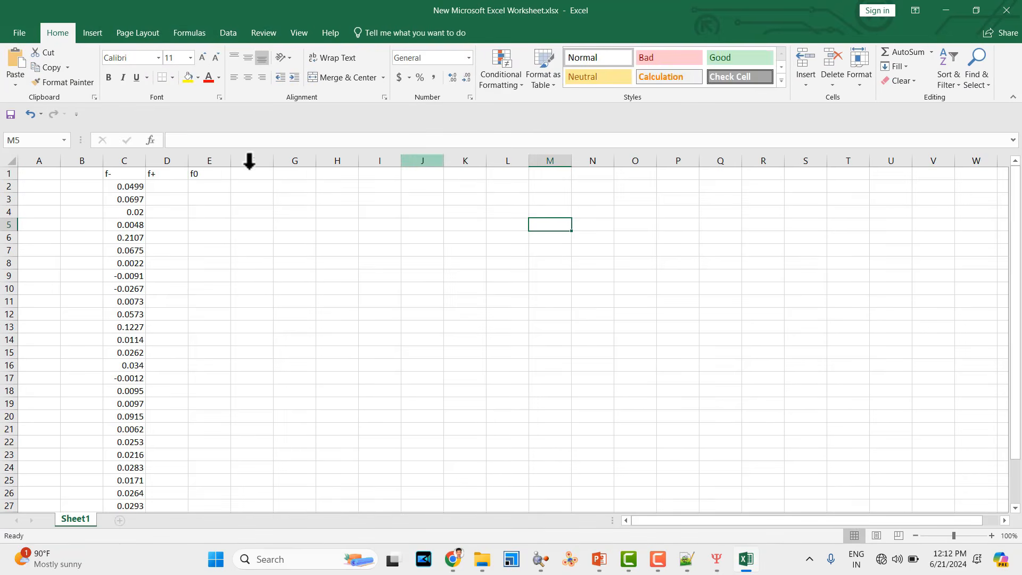
click(195, 195)
Copy the whole f+ Fukui index list from UCA-FUKUI and paste it into the Excel worksheet from cell D2 down
click(717, 558)
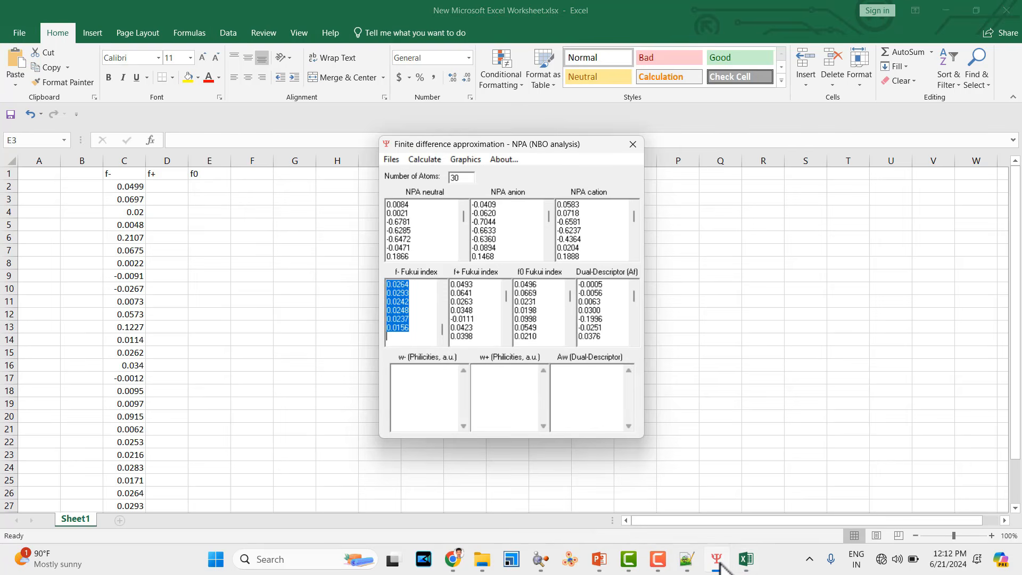
click(457, 287)
key(ctrl+a)
scroll(475, 306, up, 8)
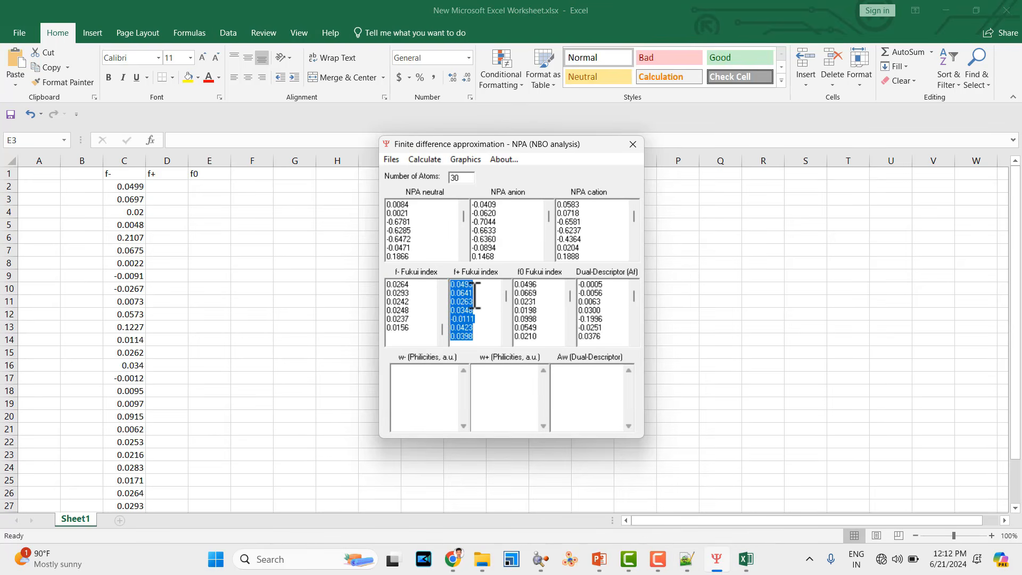
right_click(474, 296)
click(513, 342)
click(180, 187)
key(ctrl+v)
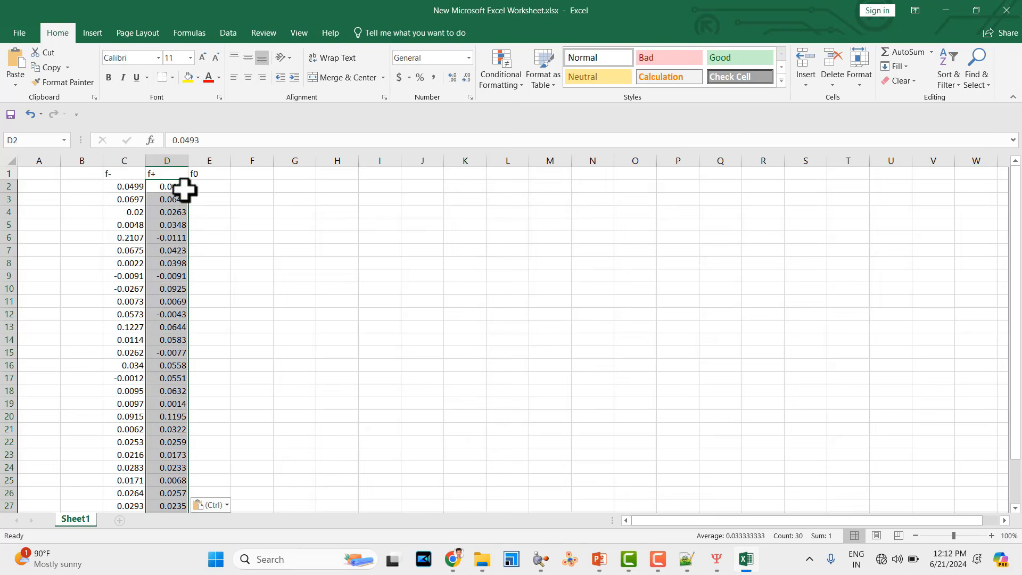
Copy the whole f0 Fukui index list from UCA-FUKUI and paste it into the Excel worksheet from cell E2 down
click(716, 558)
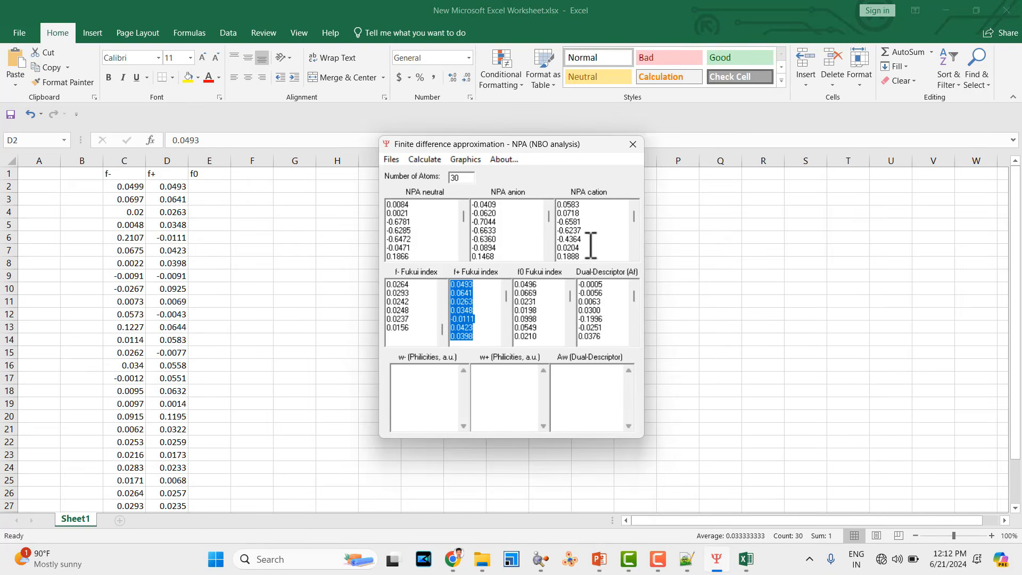
click(548, 335)
drag(548, 336, 520, 259)
scroll(548, 313, down, 5)
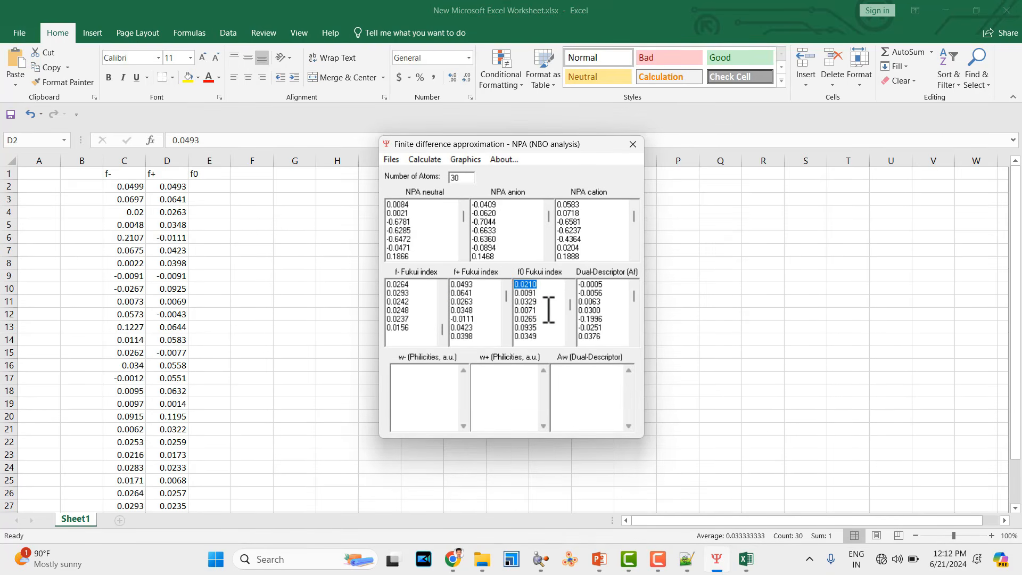
scroll(545, 319, up, 4)
scroll(545, 319, up, 1)
click(528, 285)
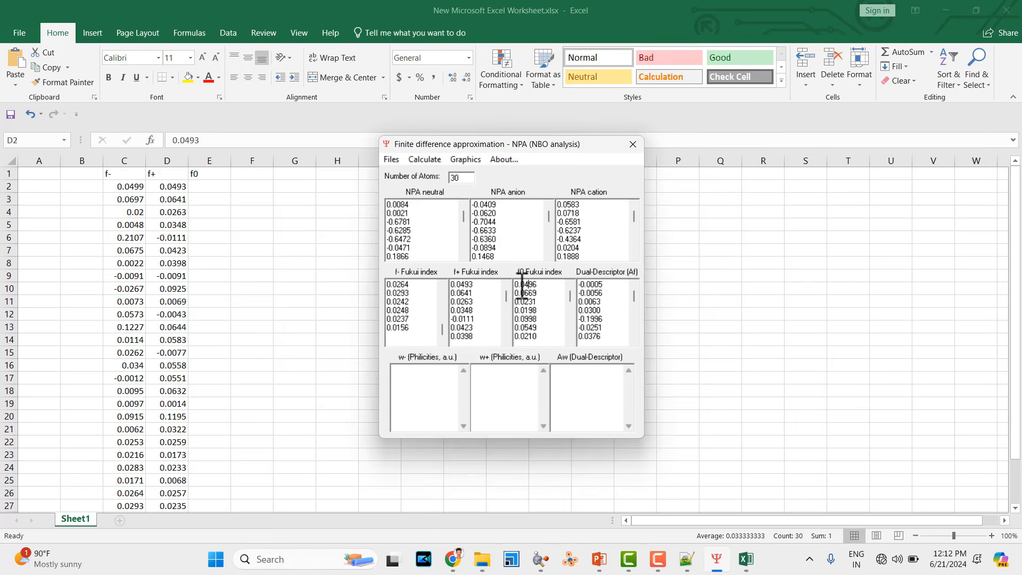
drag(523, 290, 568, 376)
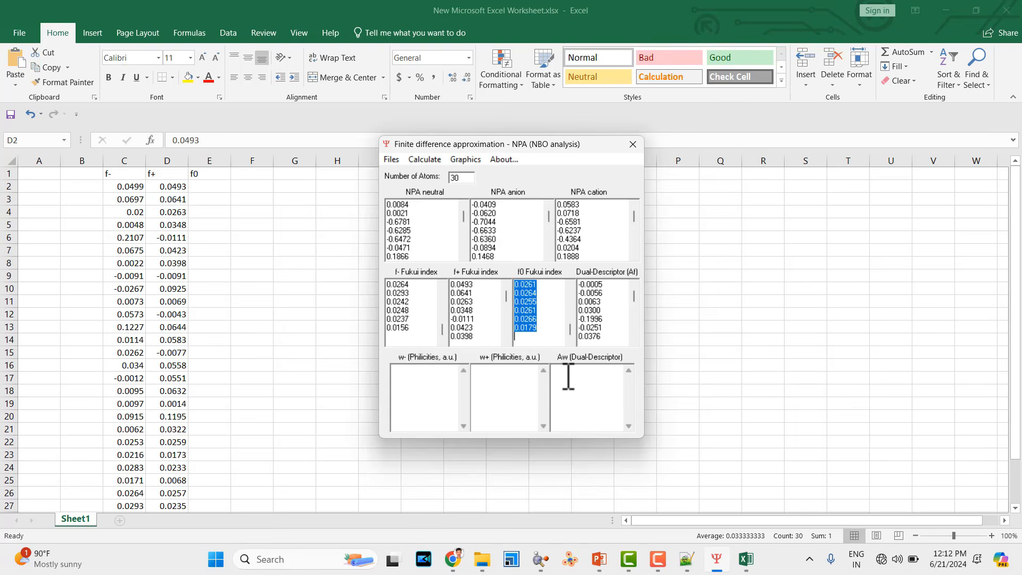
click(204, 192)
click(204, 185)
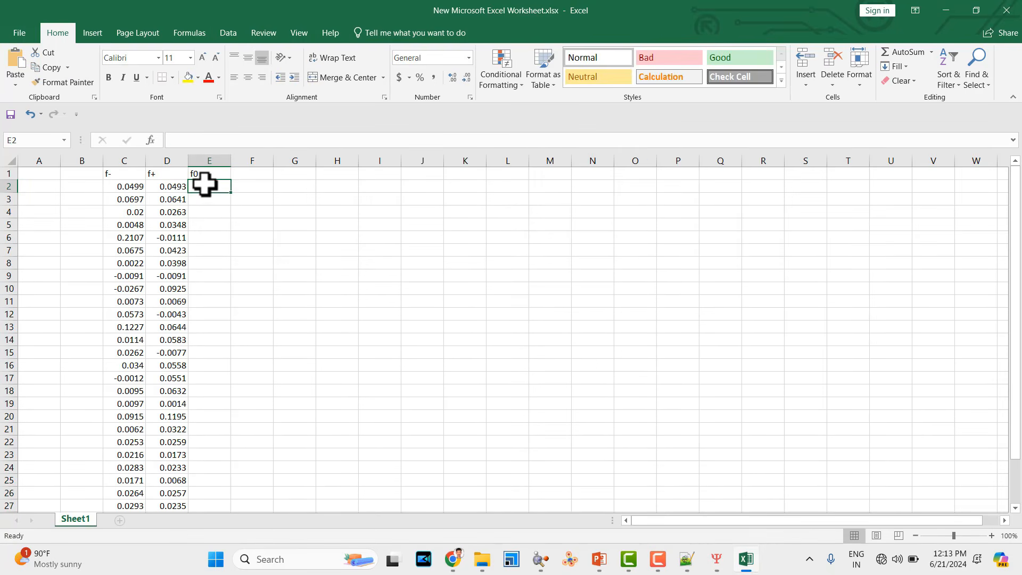
key(ctrl+v)
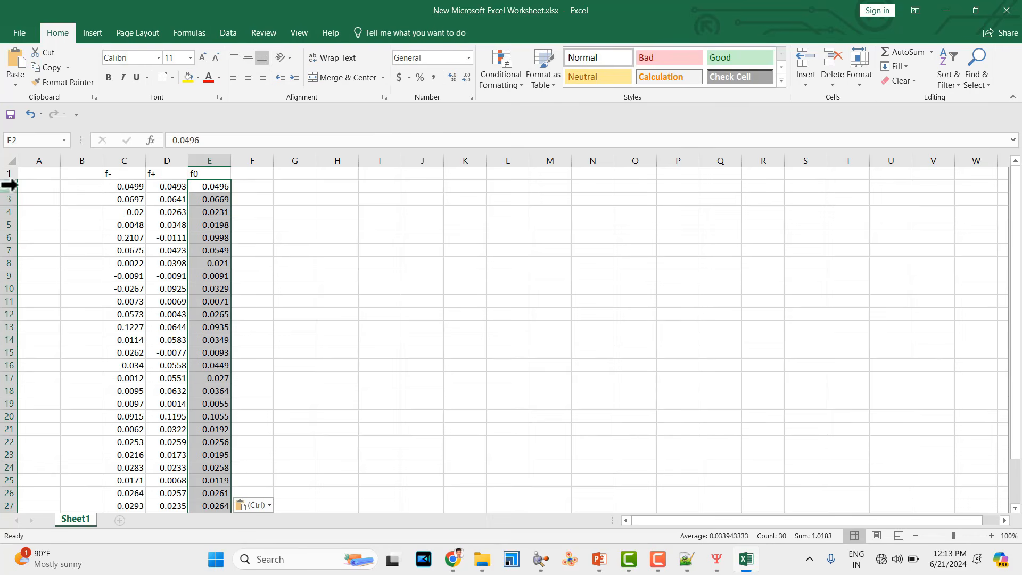
Copy the column of atom symbols, lines 9 to 38, from DCF_NBO_N-1.gjf in Notepad++ and paste it into Excel from cell A2 down
click(686, 561)
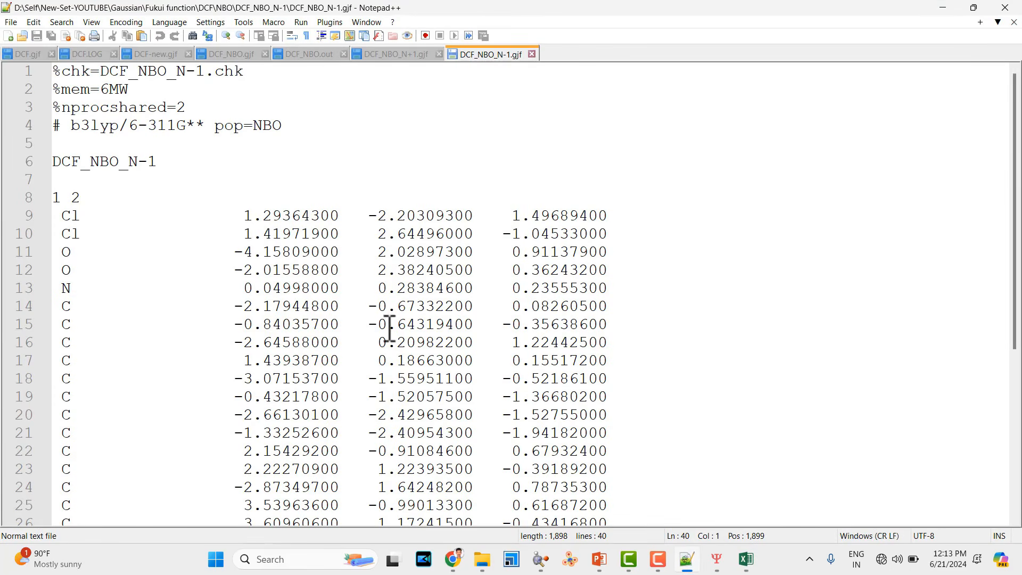
click(59, 215)
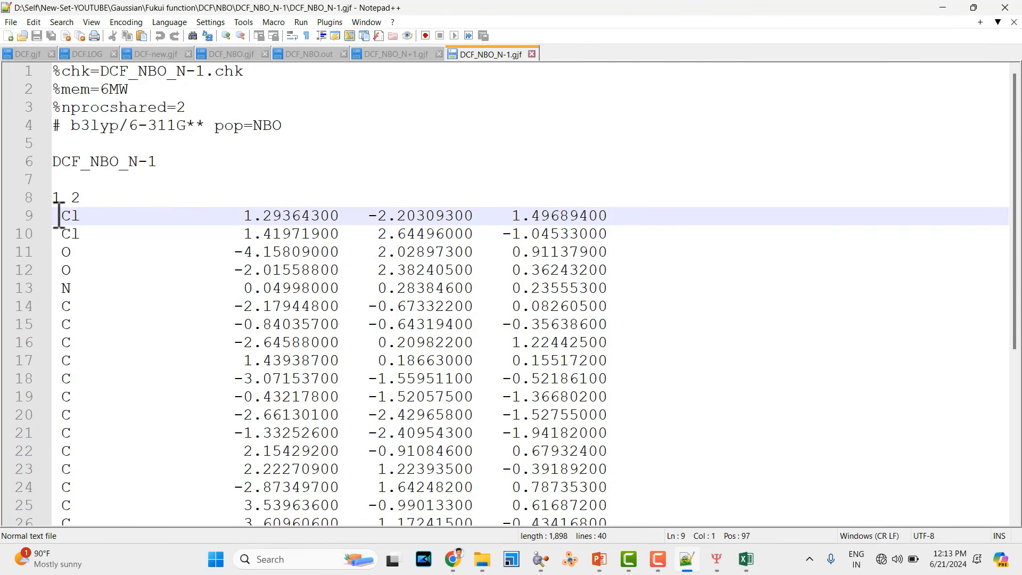
alt+shift+drag(84, 300, 87, 467)
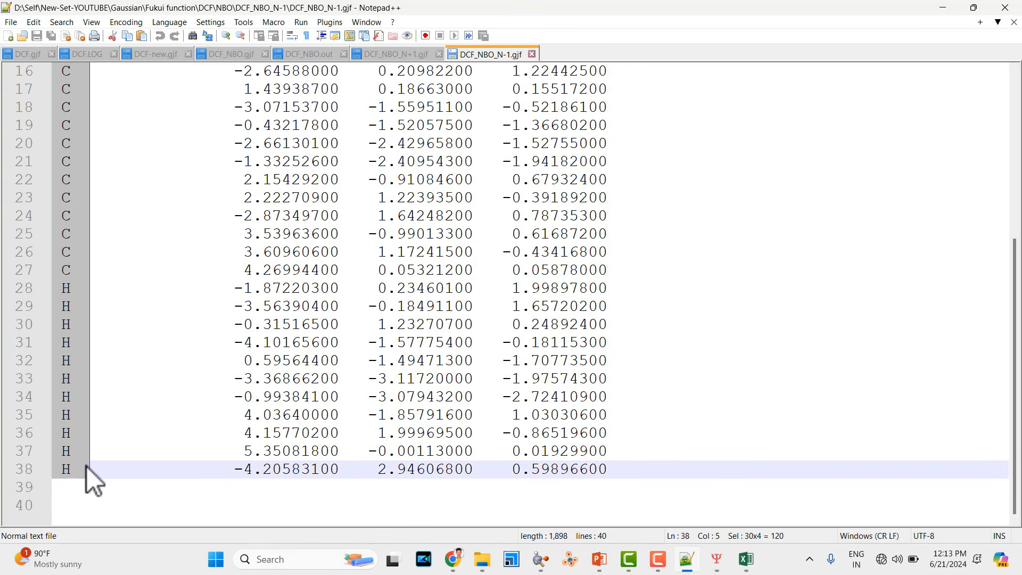
click(941, 16)
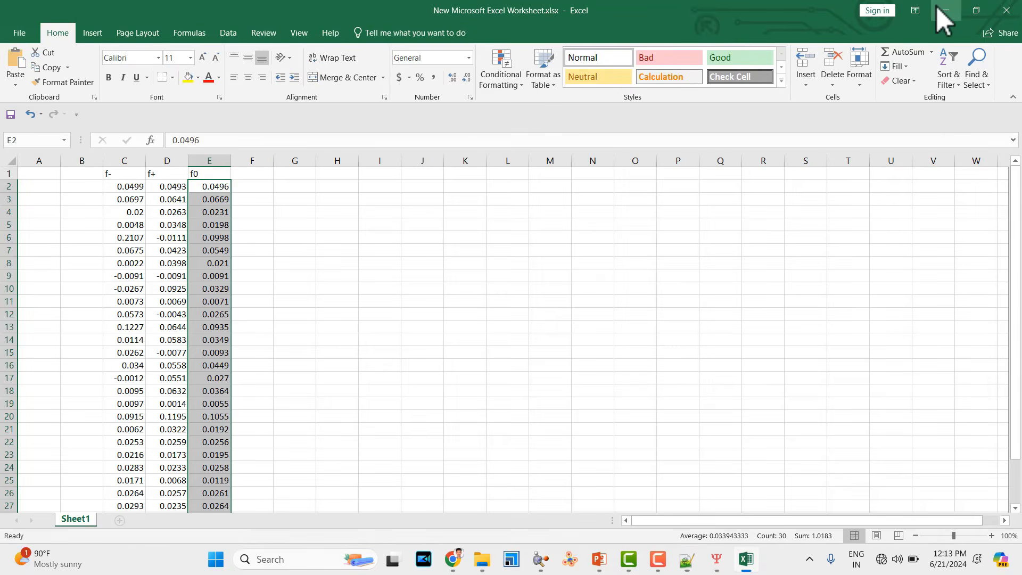
click(39, 187)
key(ctrl+v)
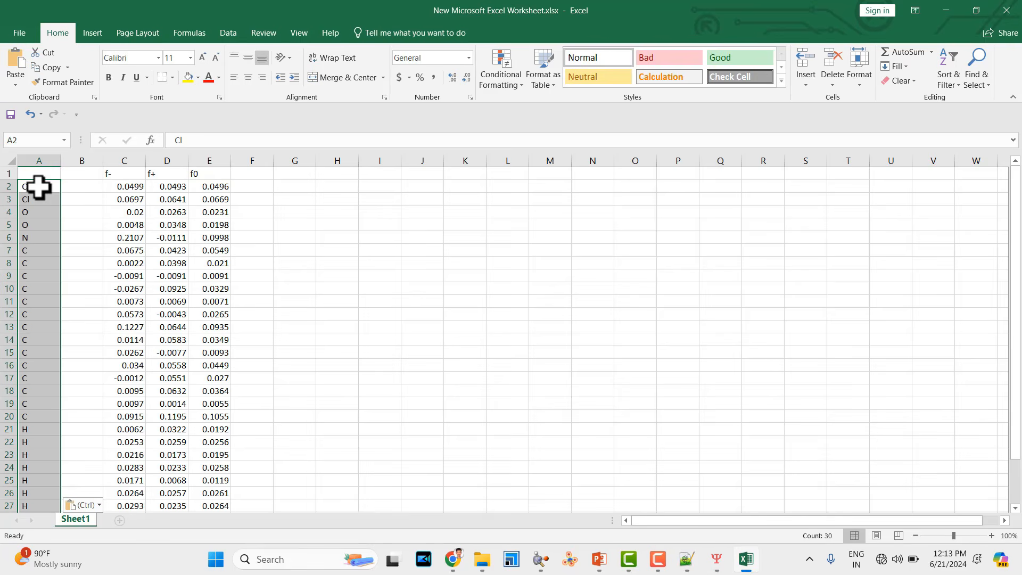
scroll(51, 223, down, 5)
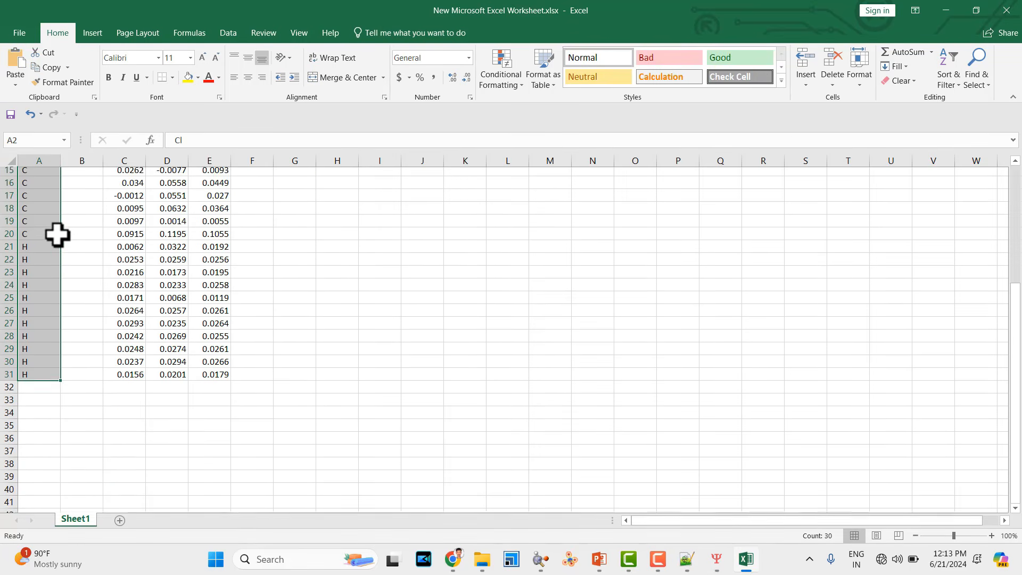
scroll(57, 234, up, 5)
Label the first two columns with the headings Atom in A1 and site in B1
click(51, 173)
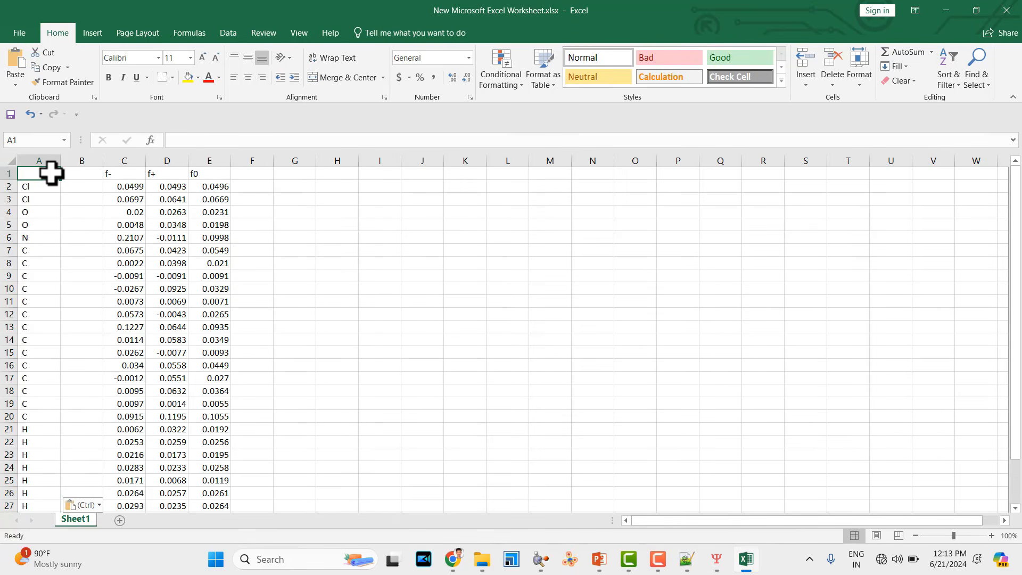
click(90, 175)
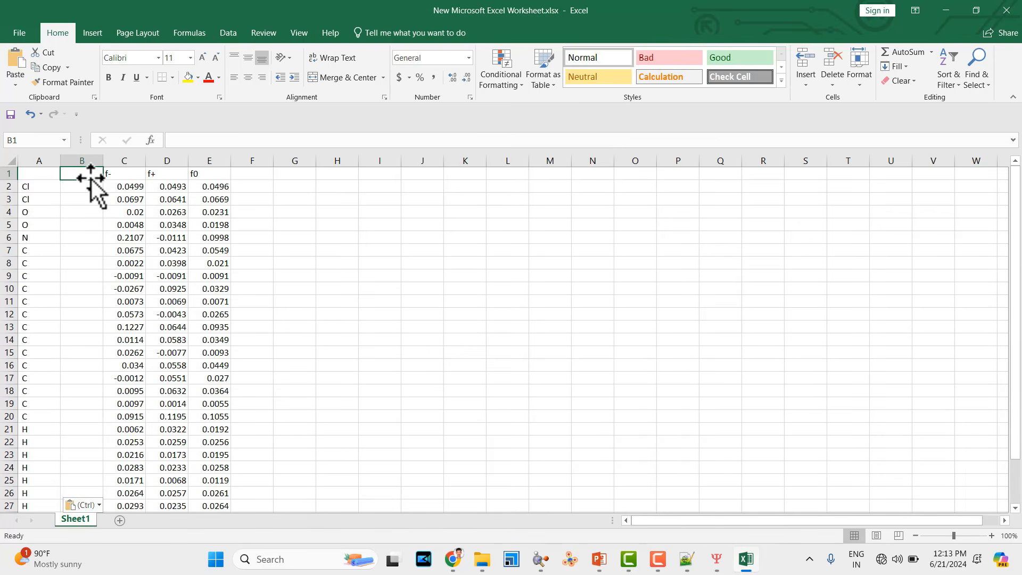
text(site)
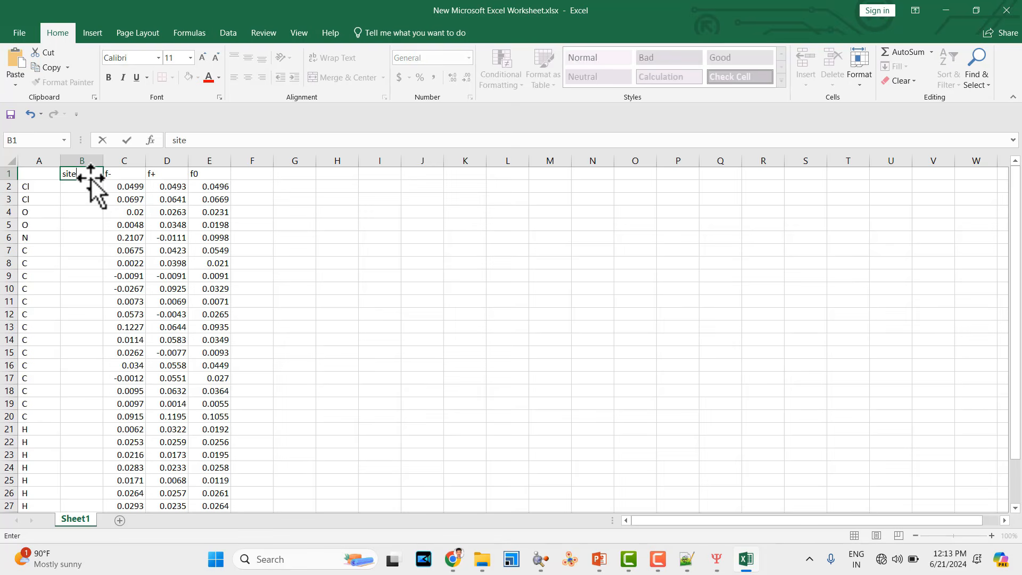
click(36, 176)
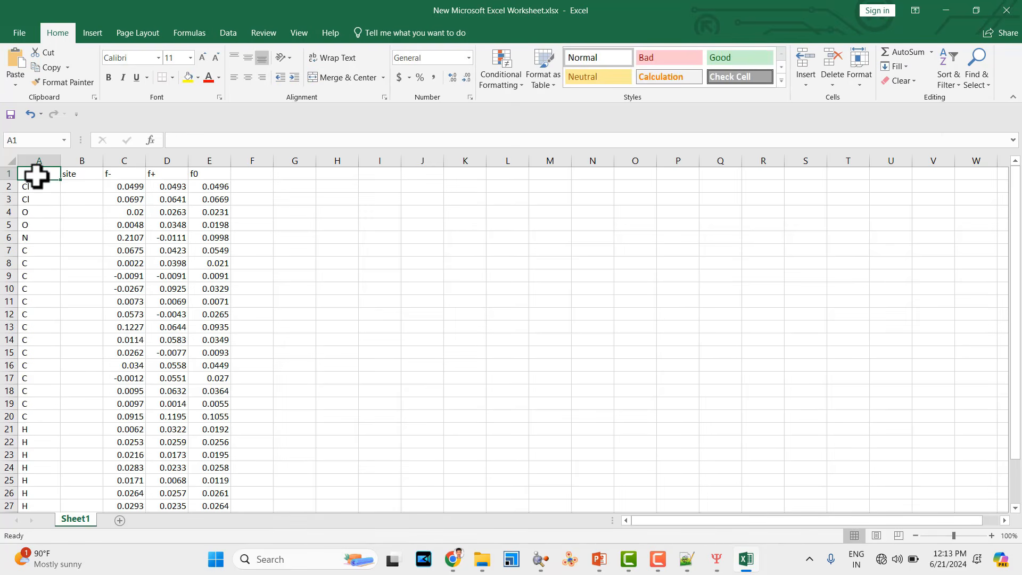
text(Atom)
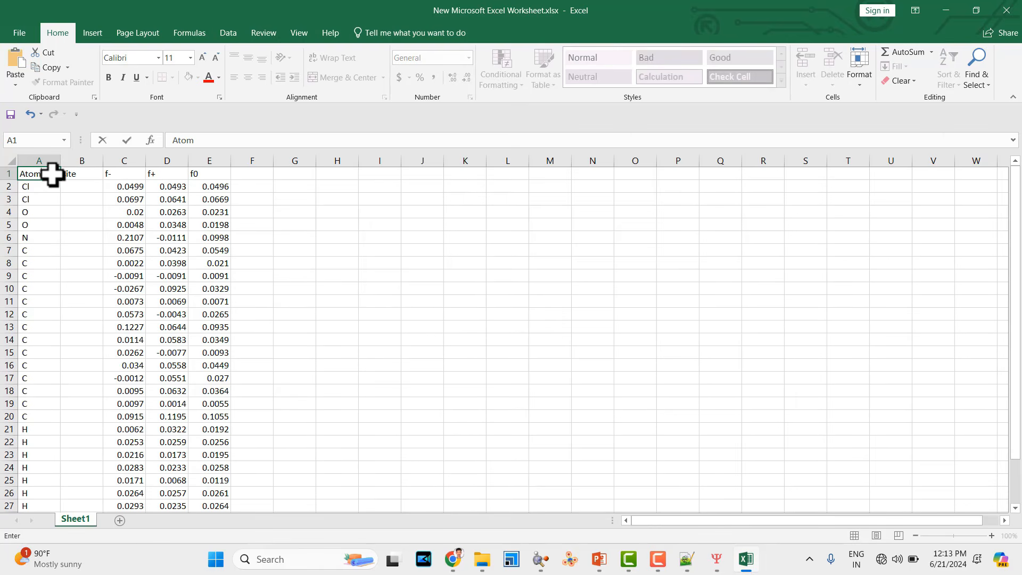
Number the atoms consecutively from 1 to 30 in the site column, cells B2 to B31
click(73, 187)
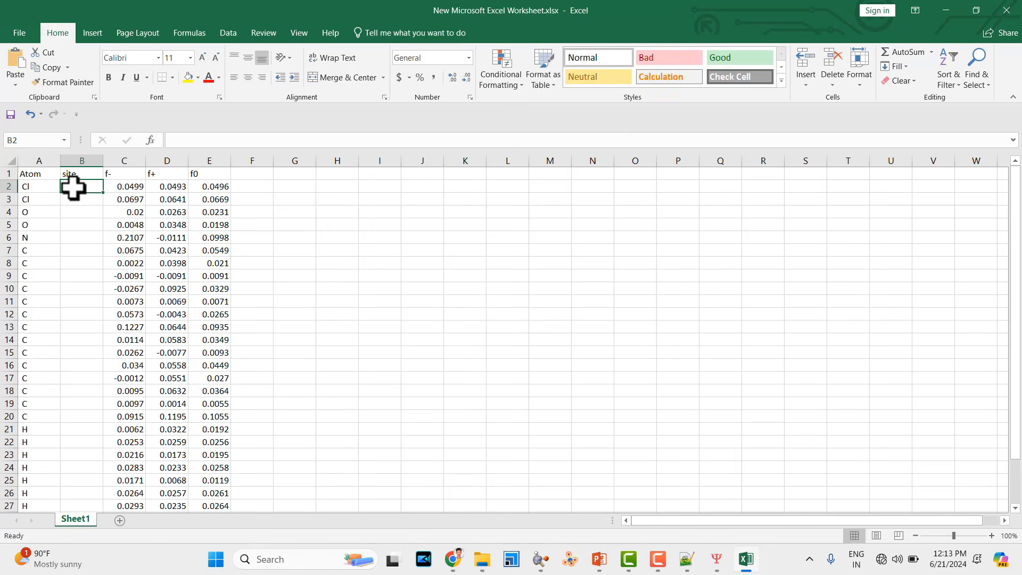
text(1)
key(Return)
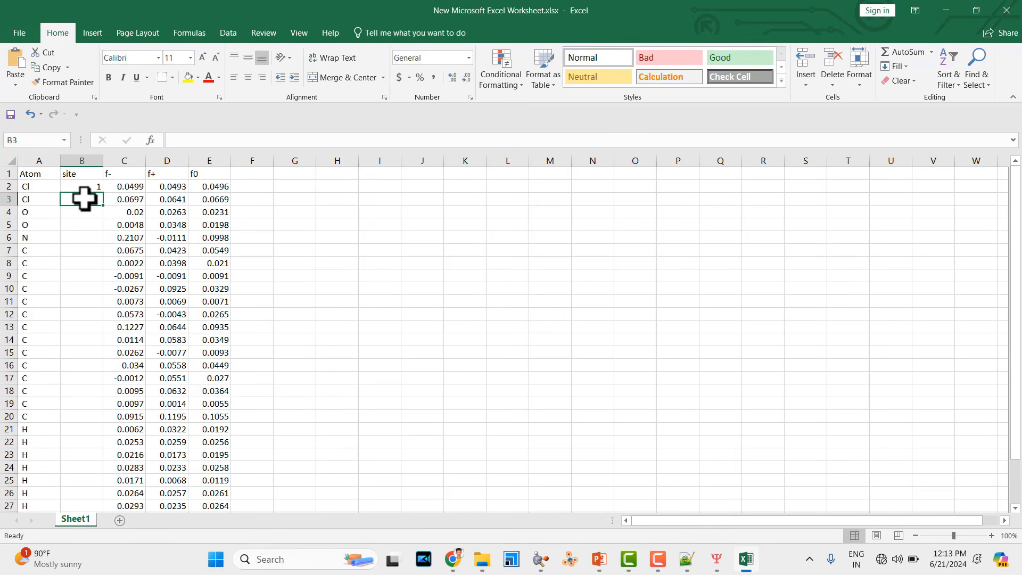
text(2)
key(Return)
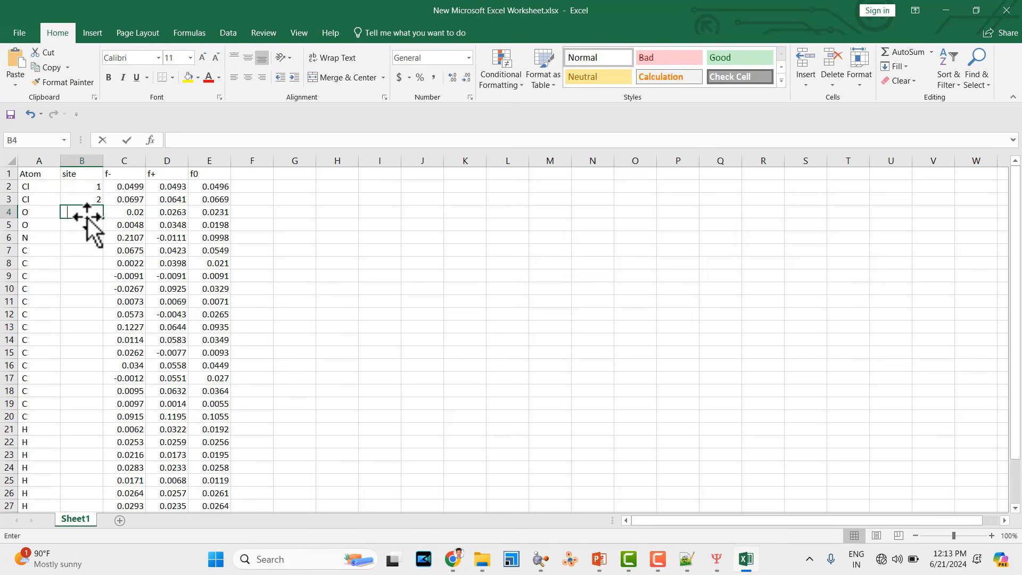
text(3)
key(Return)
text(4)
key(Return)
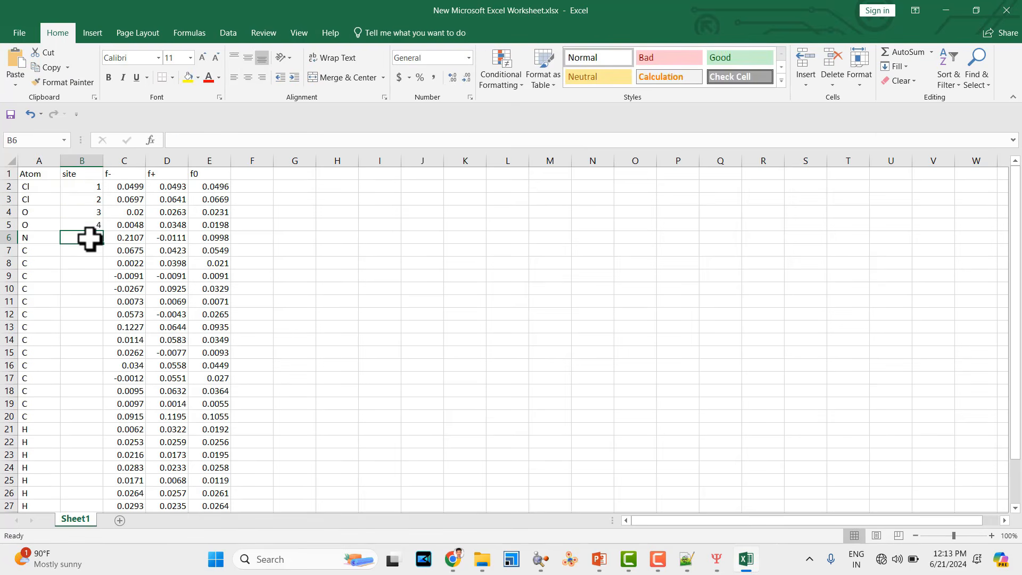
text(5)
key(Return)
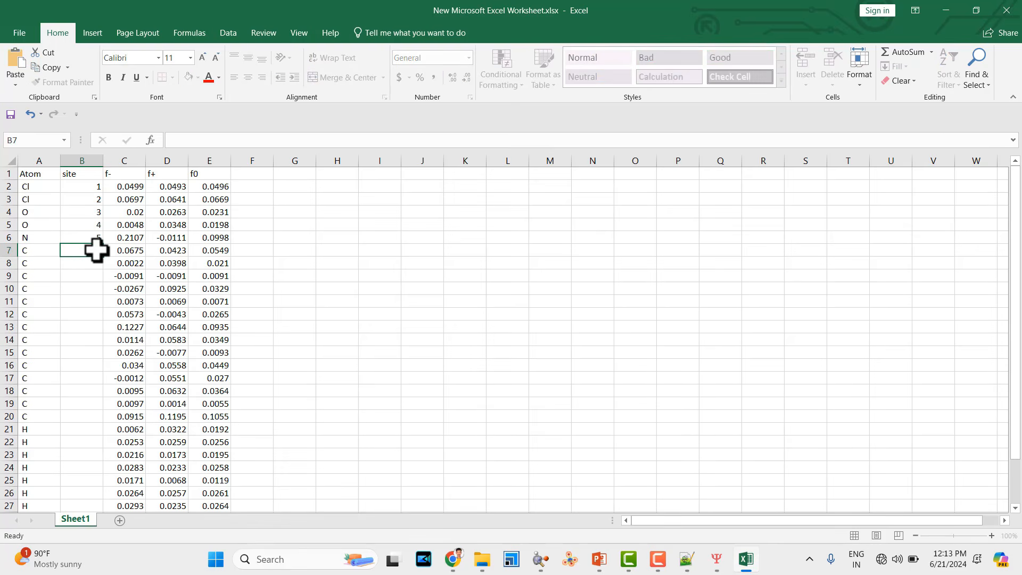
text(6)
key(Return)
text(7)
key(Return)
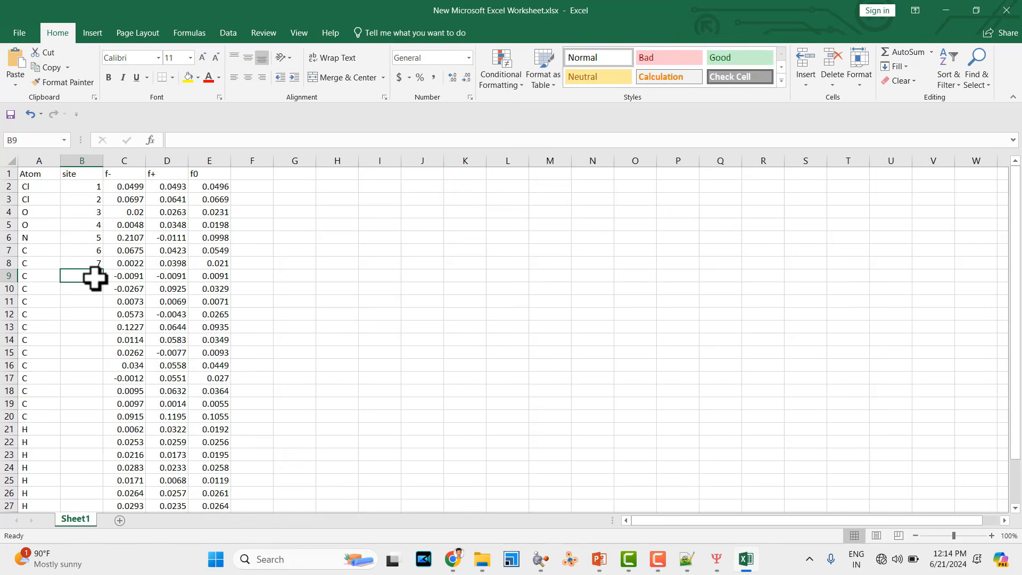
text(8)
key(Return)
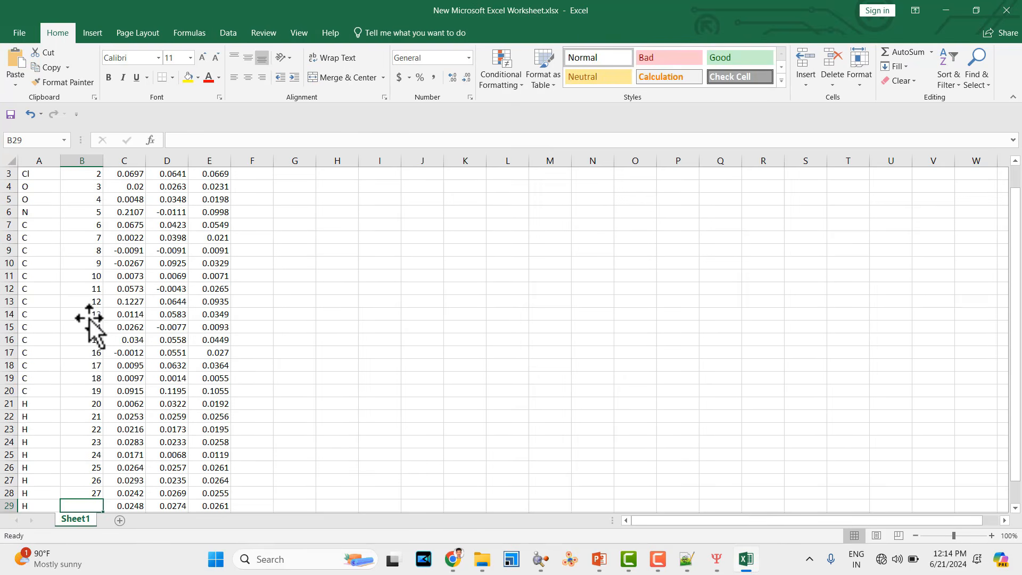
text(28)
key(Return)
text(29)
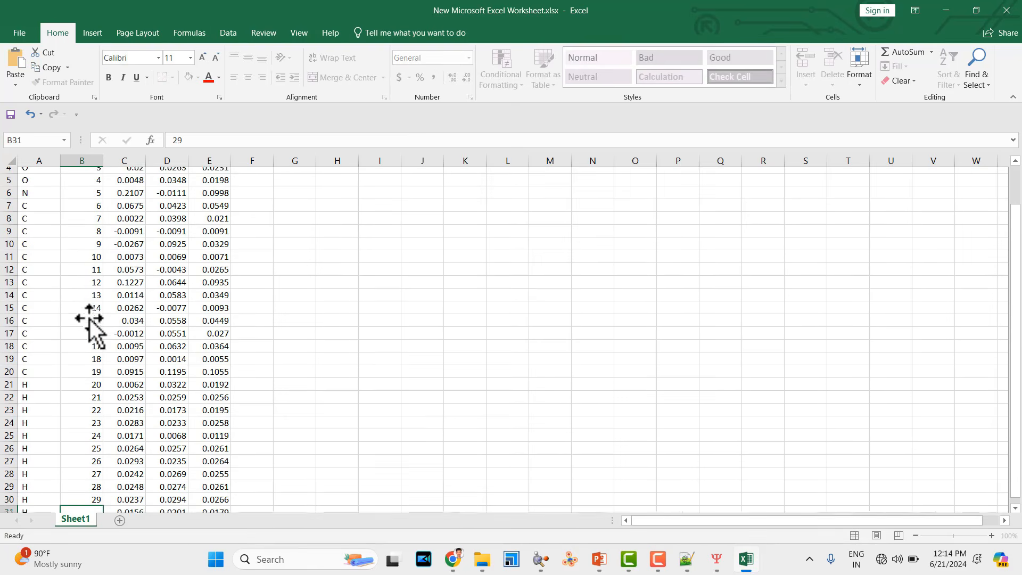
key(Return)
text(30)
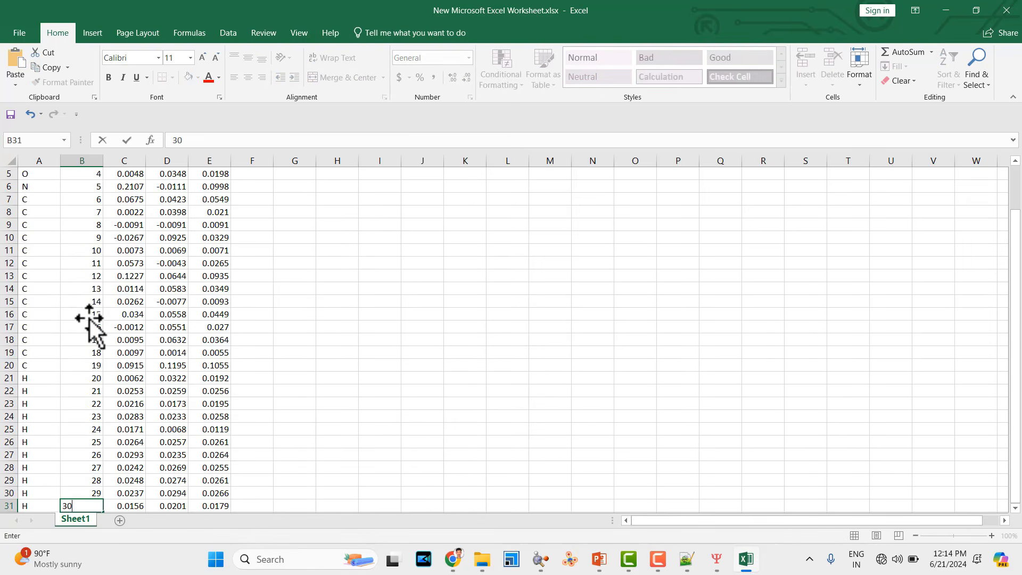
key(Return)
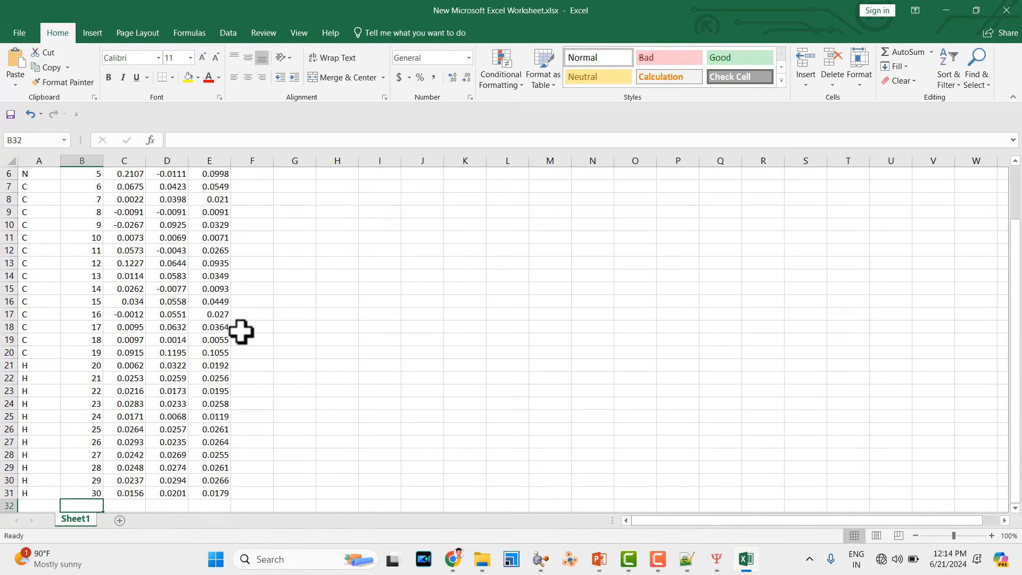
Bring up GaussView and open the DCF_NBO_N0 folder in File Explorer alongside it
scroll(207, 329, up, 2)
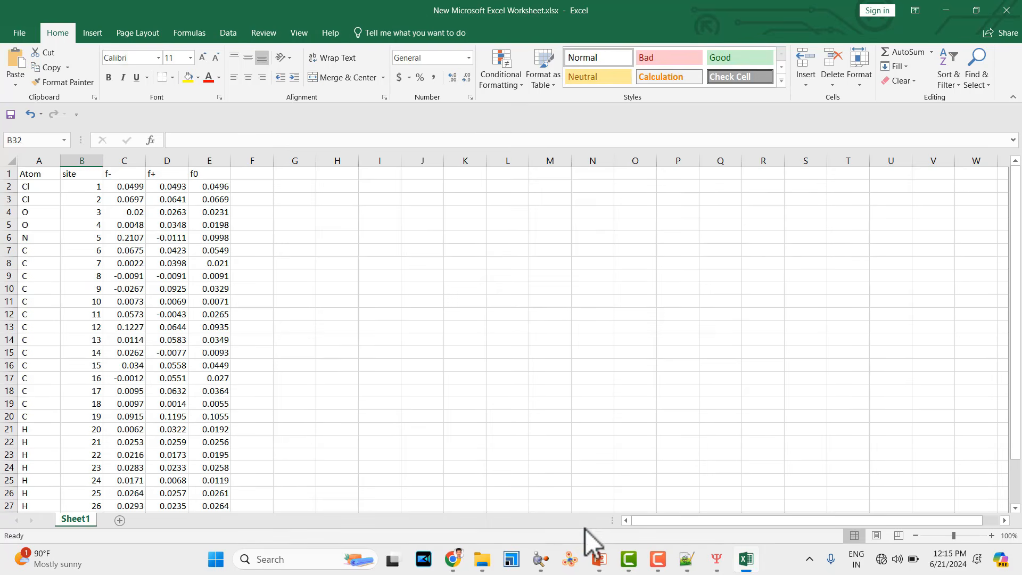
click(540, 559)
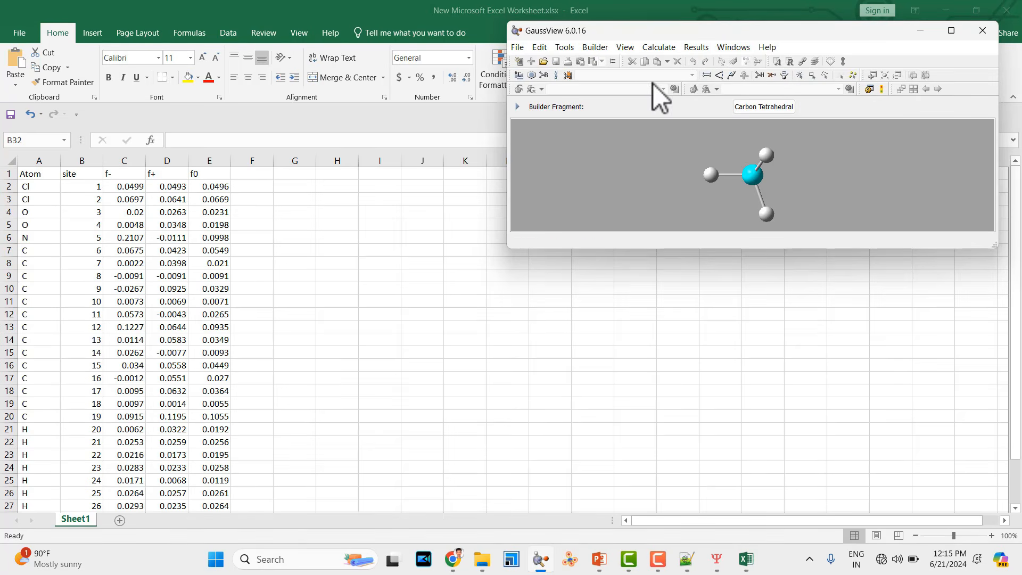
double_click(787, 2)
drag(765, 139, 769, 166)
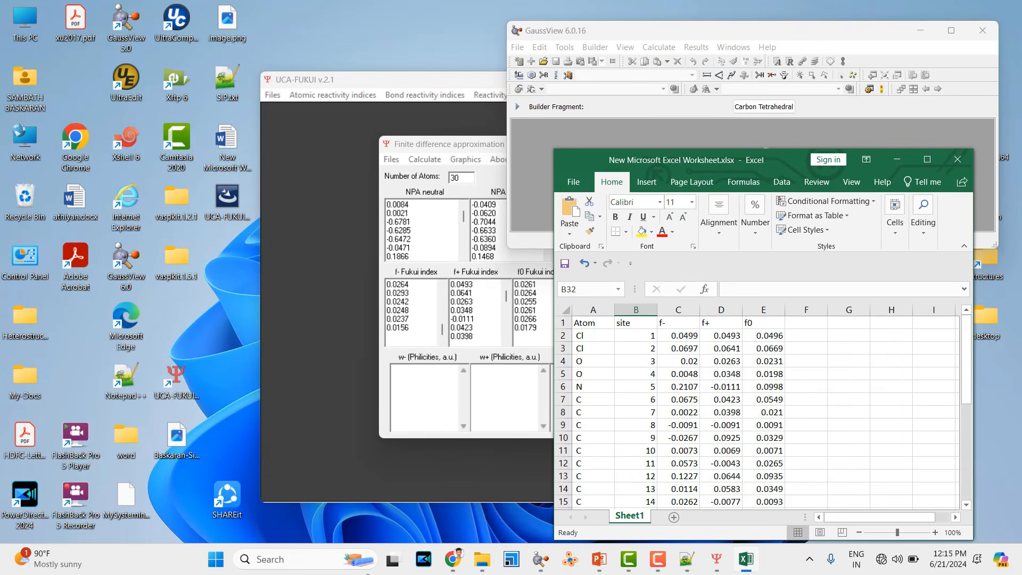
click(481, 559)
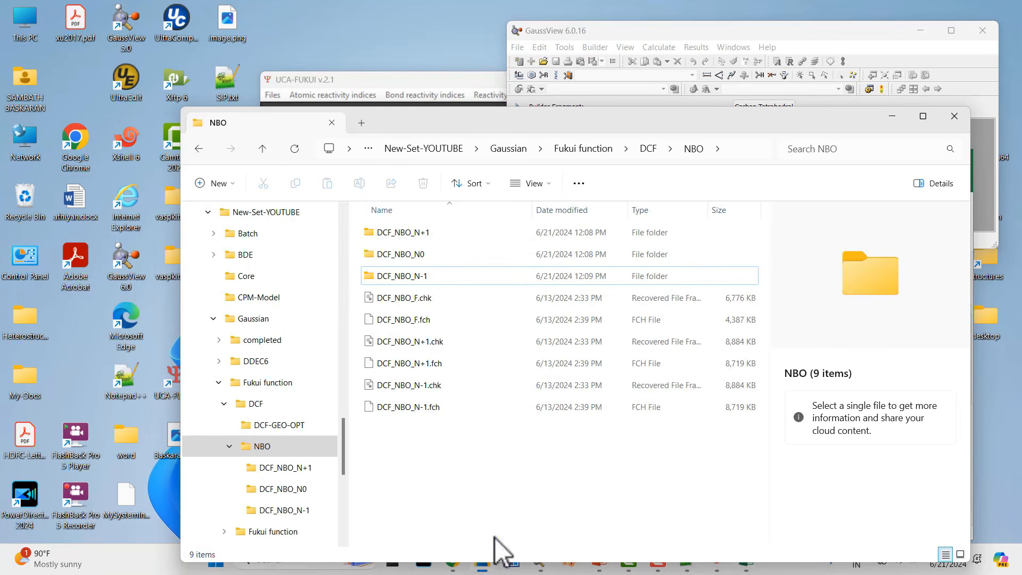
double_click(412, 254)
drag(613, 126, 462, 133)
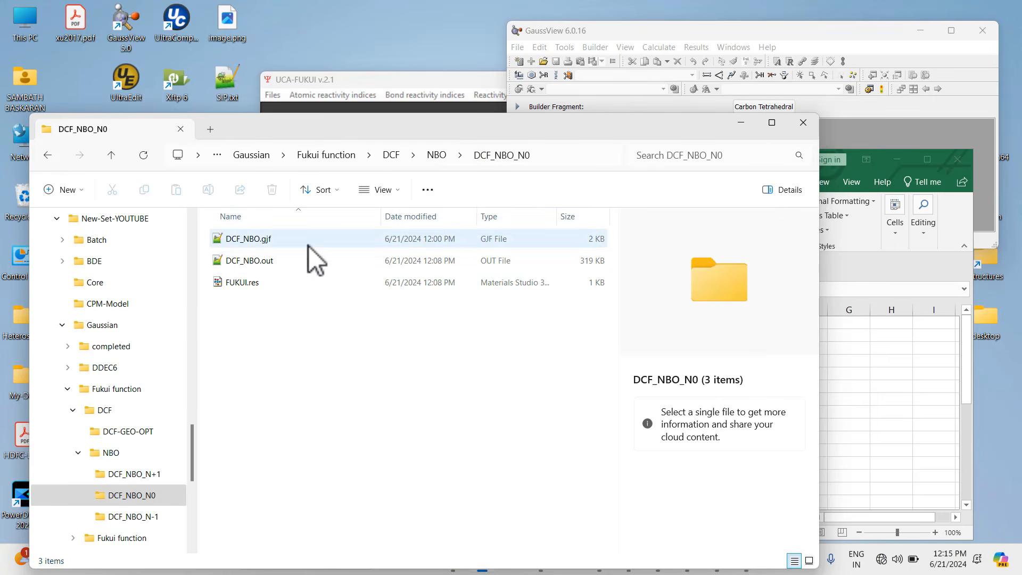
Load DCF_NBO.out from the DCF_NBO_N0 folder into GaussView and rotate the molecule so the dichlorinated ring faces the opposite side
click(892, 40)
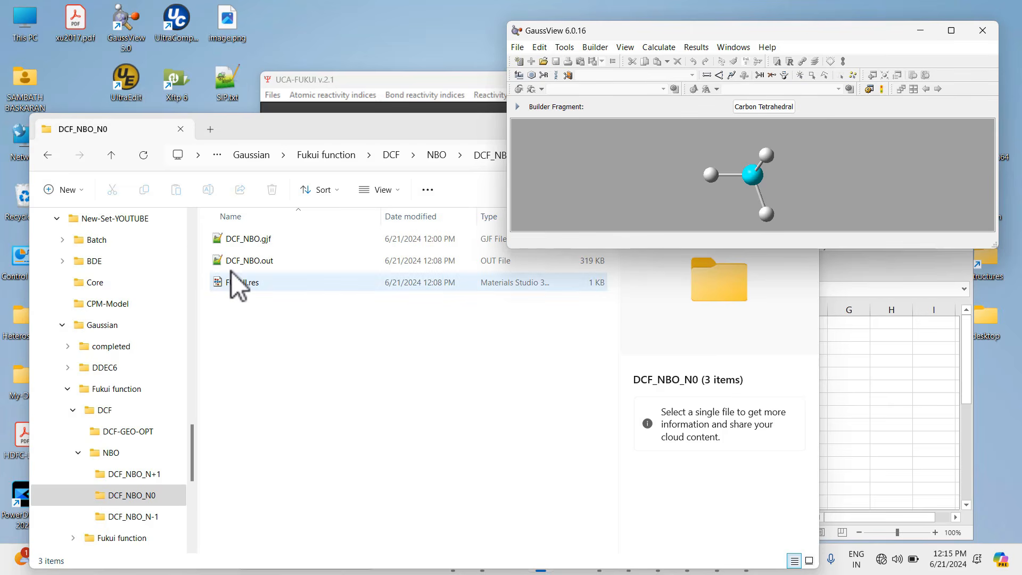
drag(248, 268, 876, 173)
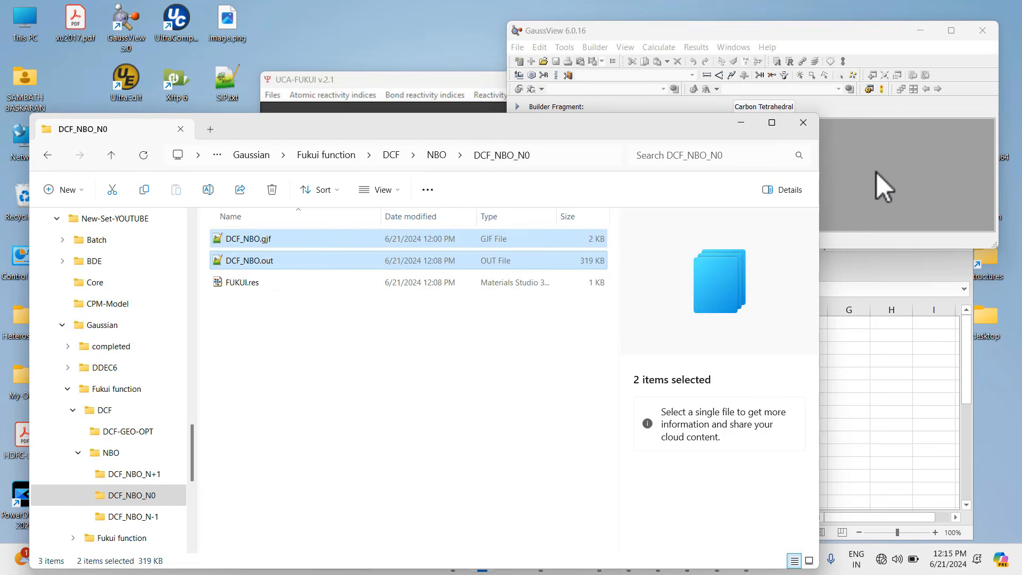
click(268, 263)
drag(268, 262, 880, 168)
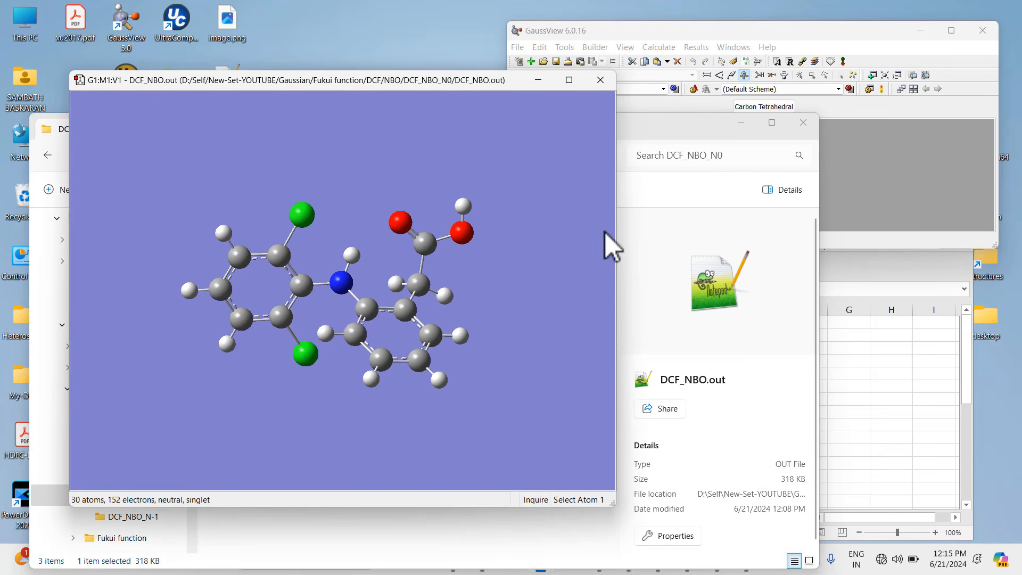
drag(251, 305, 383, 293)
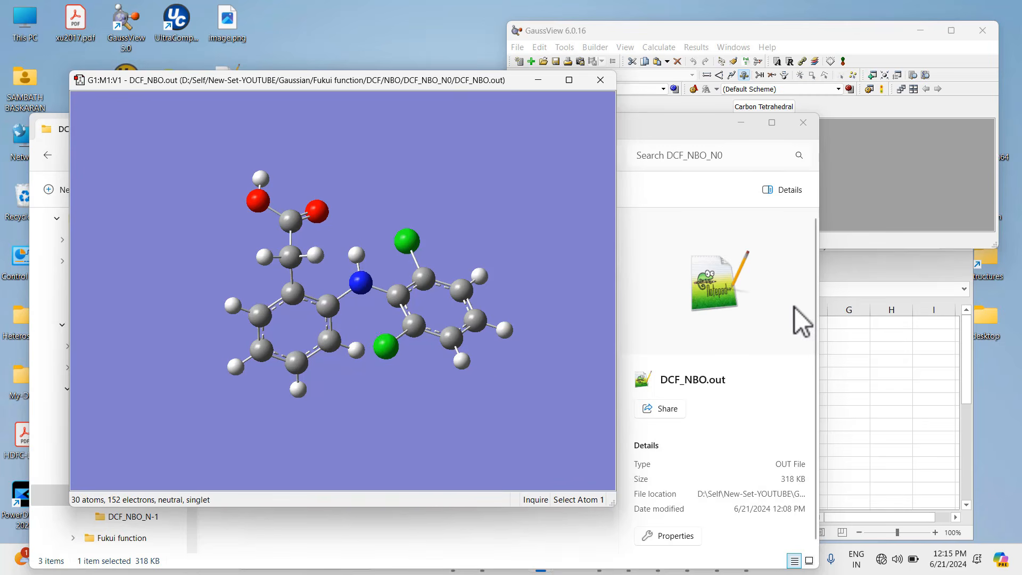
Return to the Excel worksheet and highlight the carbon row of site 19, cells A20 to E20, with the Good cell style
click(741, 124)
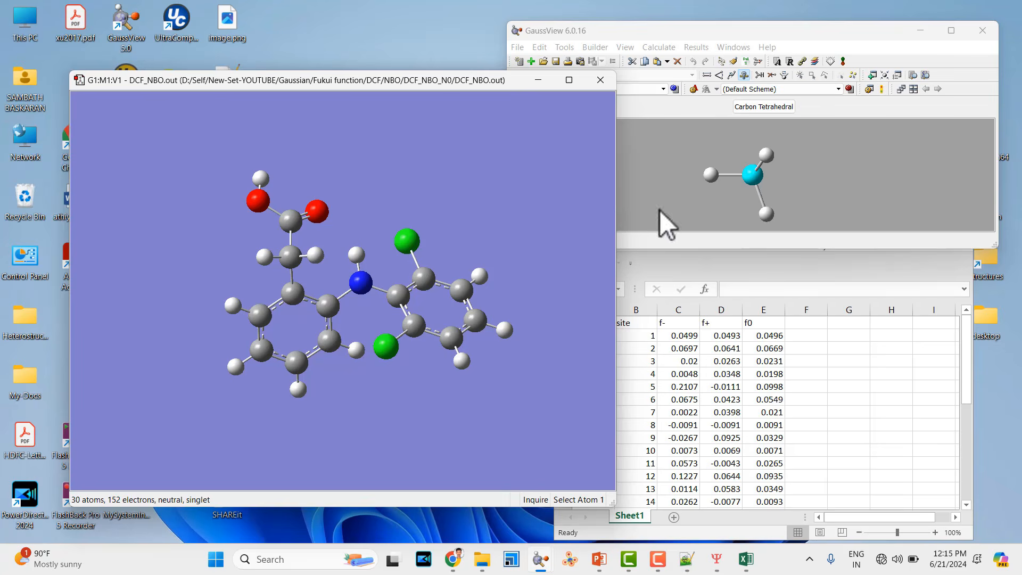
click(851, 279)
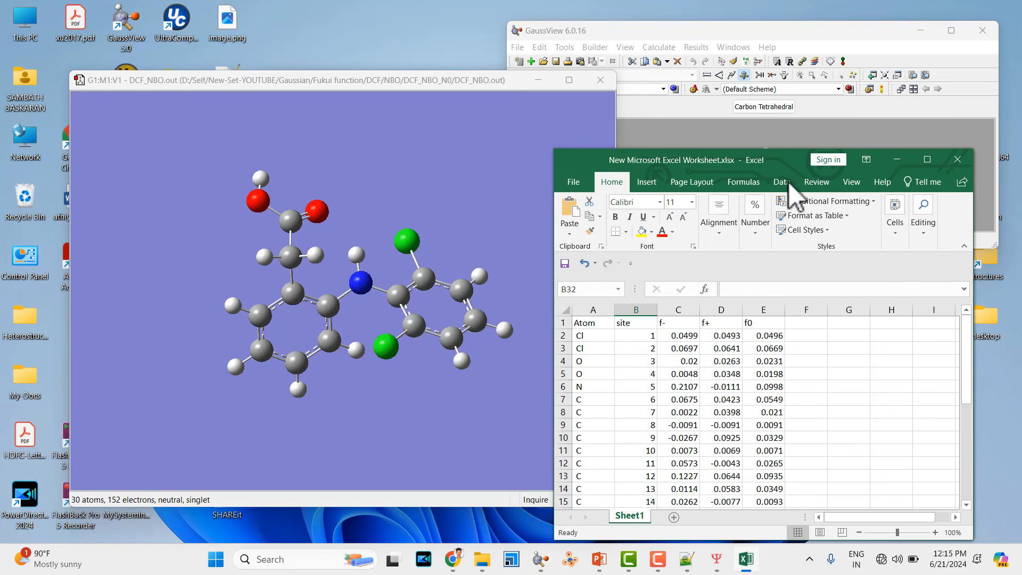
drag(783, 160, 804, 72)
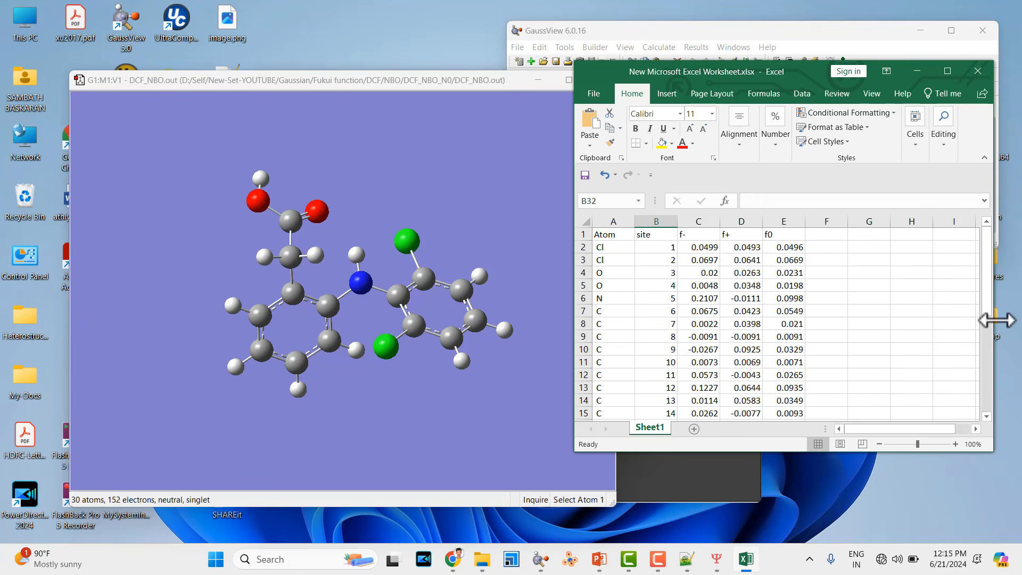
click(956, 71)
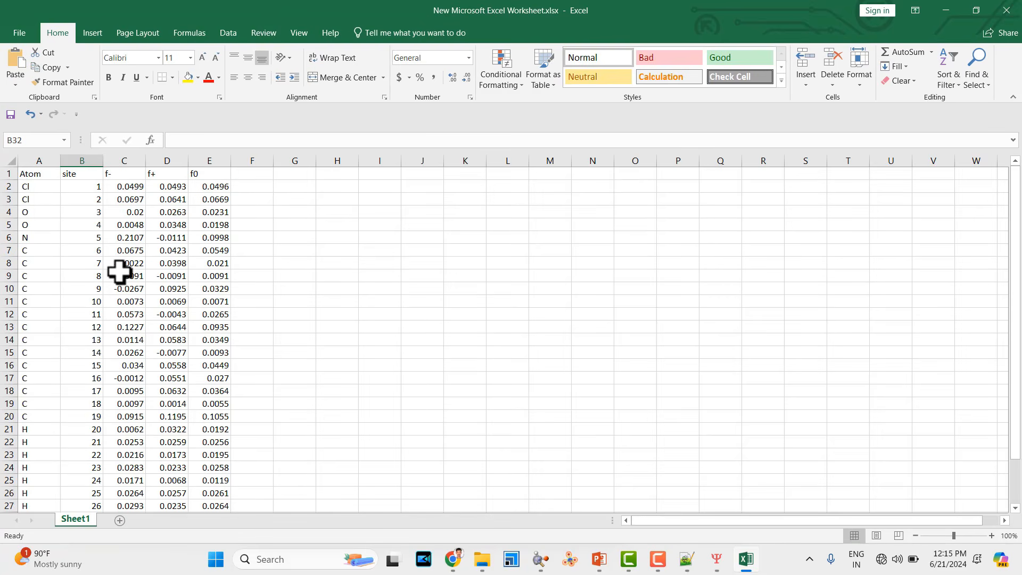
scroll(120, 272, down, 2)
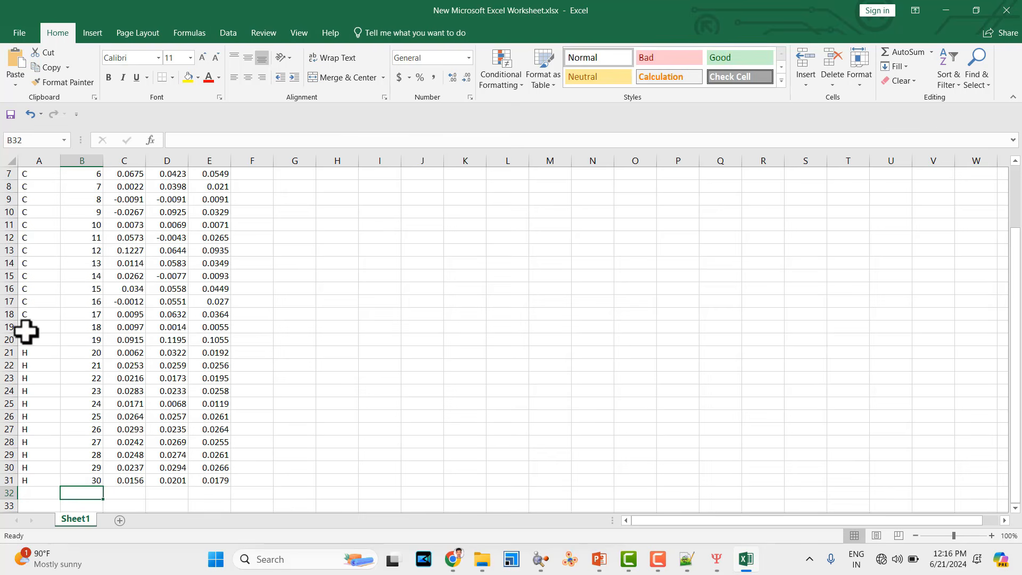
drag(27, 341, 214, 339)
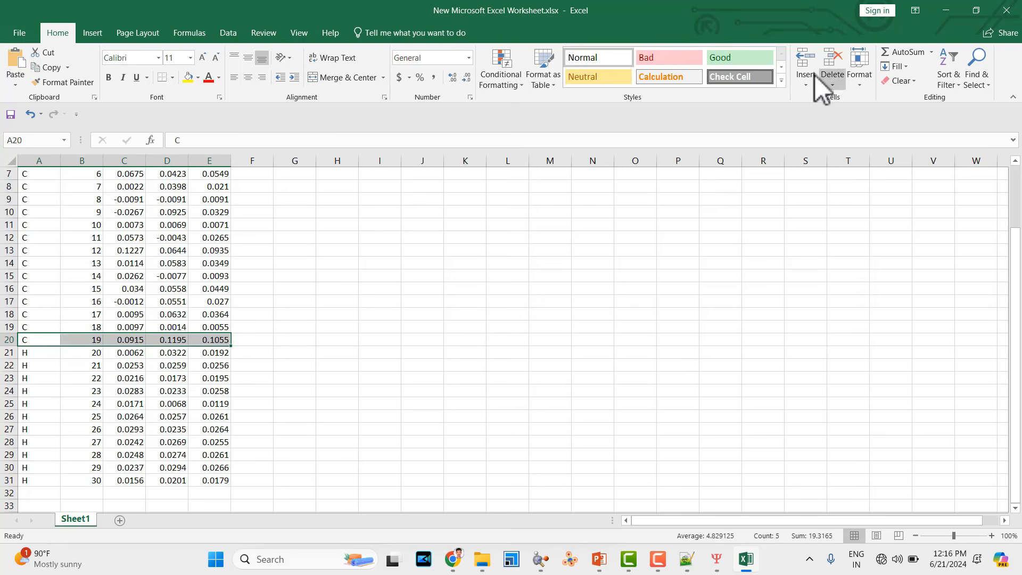
click(735, 62)
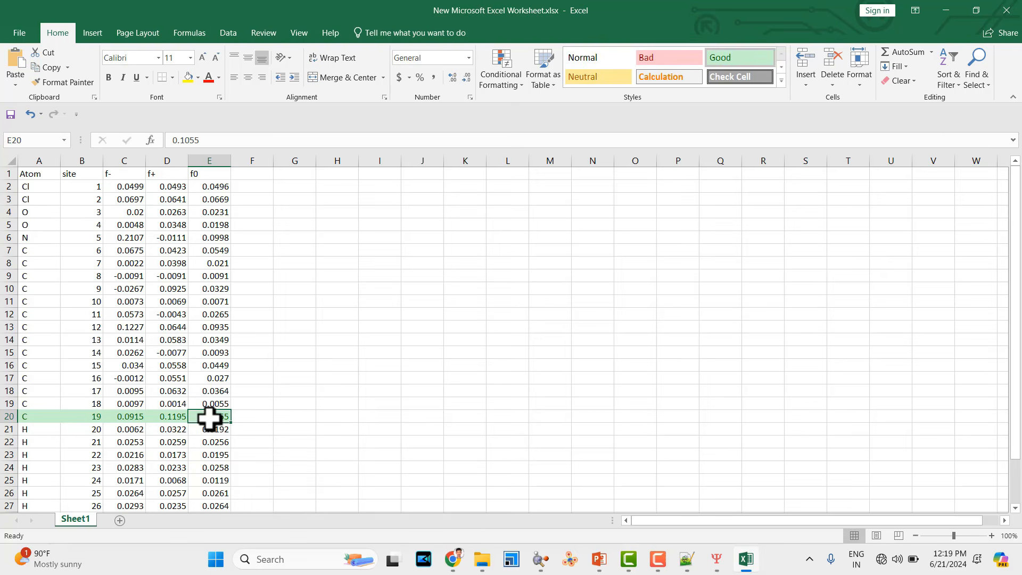
Locate carbon atom 19 on the chlorinated ring of the DCF_NBO.out molecule in GaussView and return to Excel
click(543, 559)
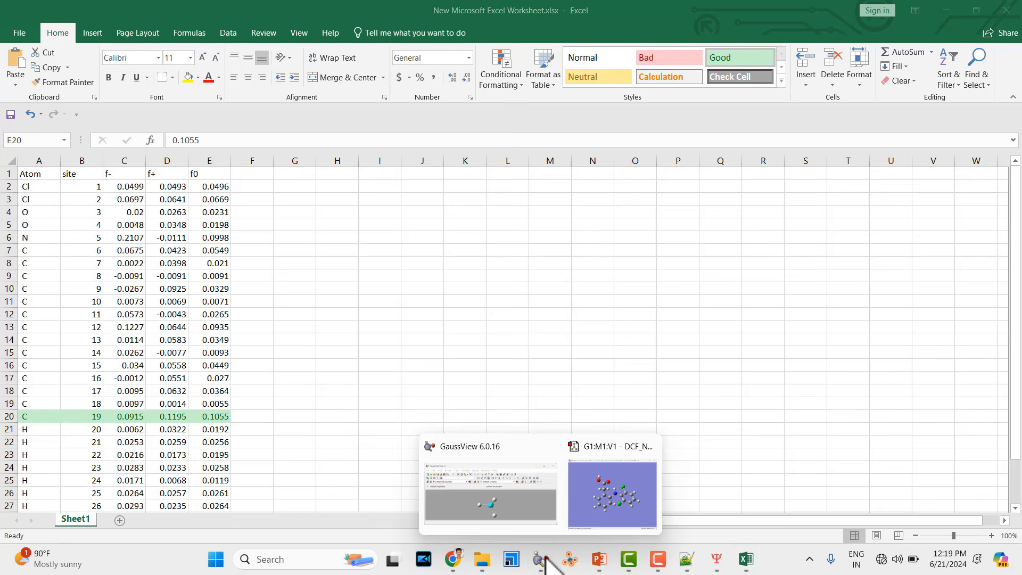
click(612, 495)
drag(420, 251, 490, 300)
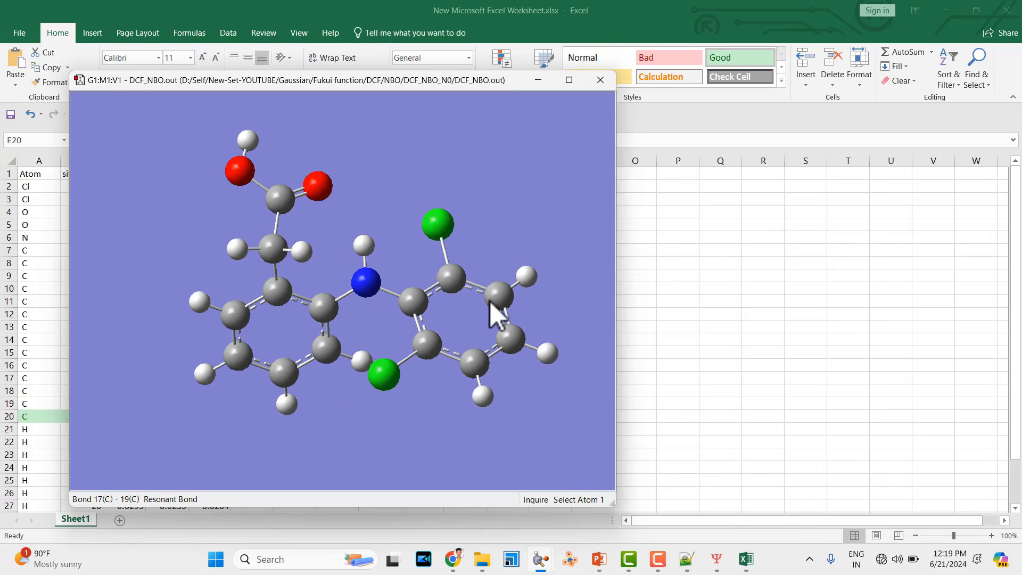
click(515, 338)
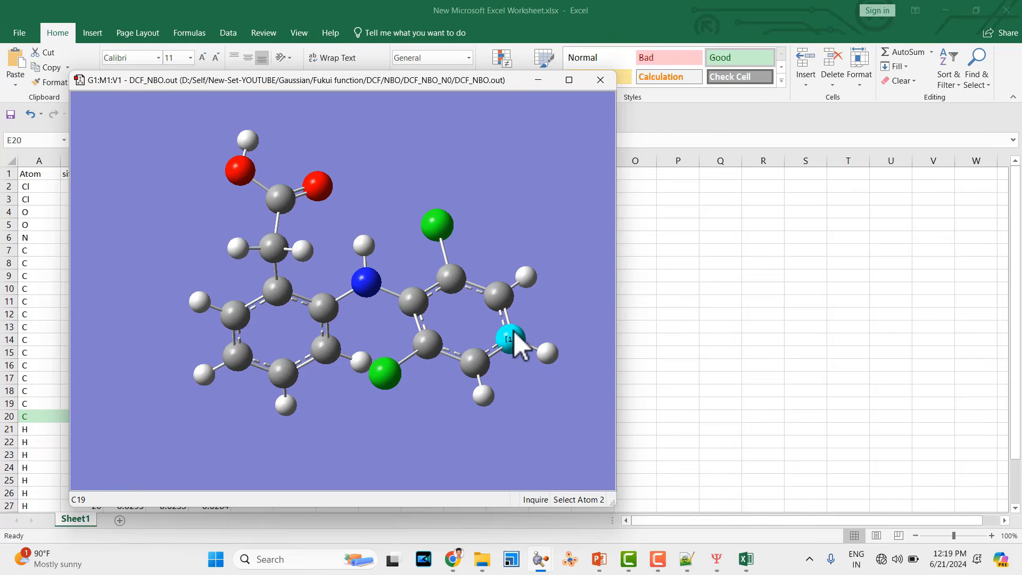
click(834, 338)
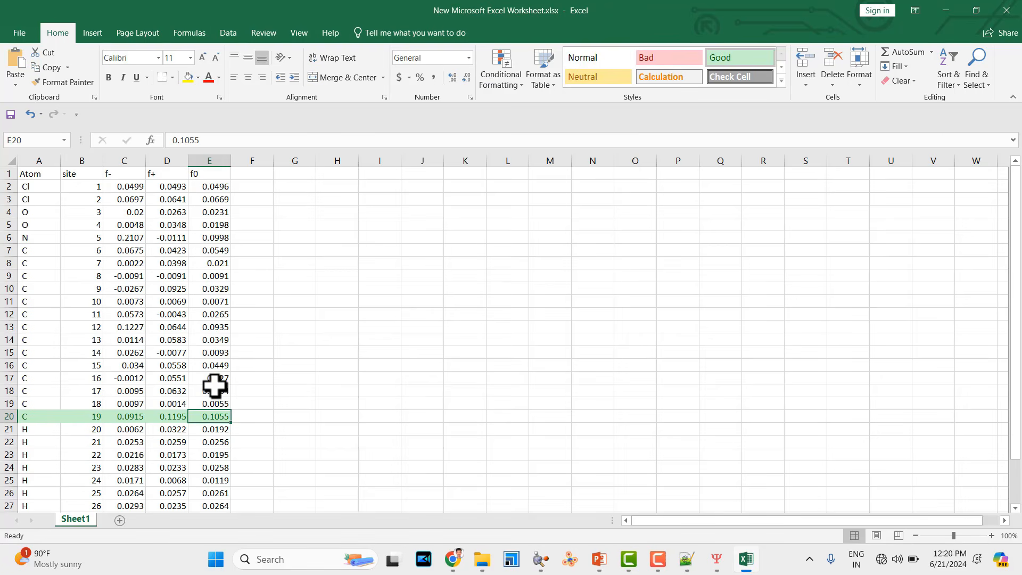
Highlight the nitrogen row of site 5, cells A6 to E6, with the Good cell style
click(25, 237)
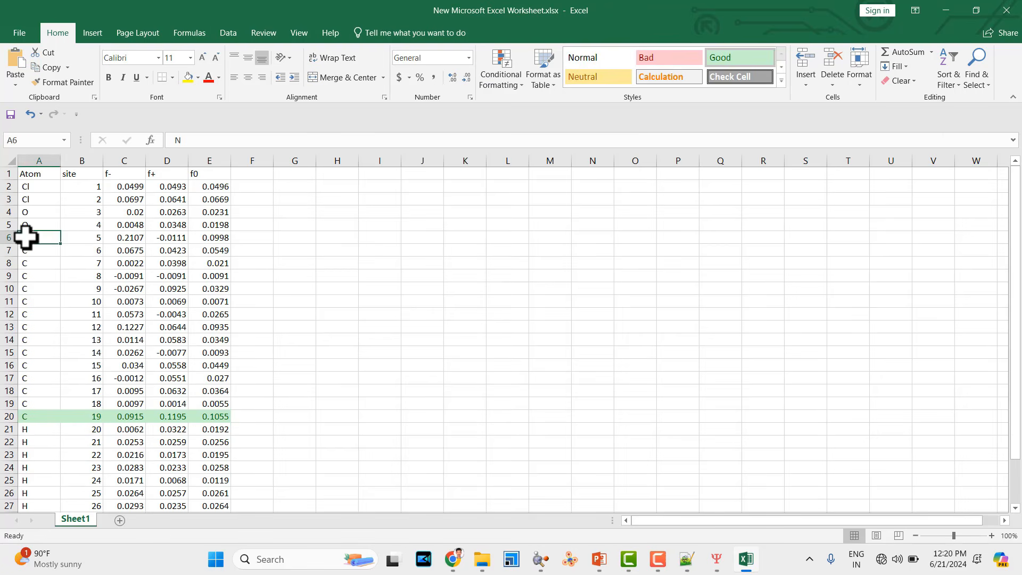
drag(26, 238, 209, 237)
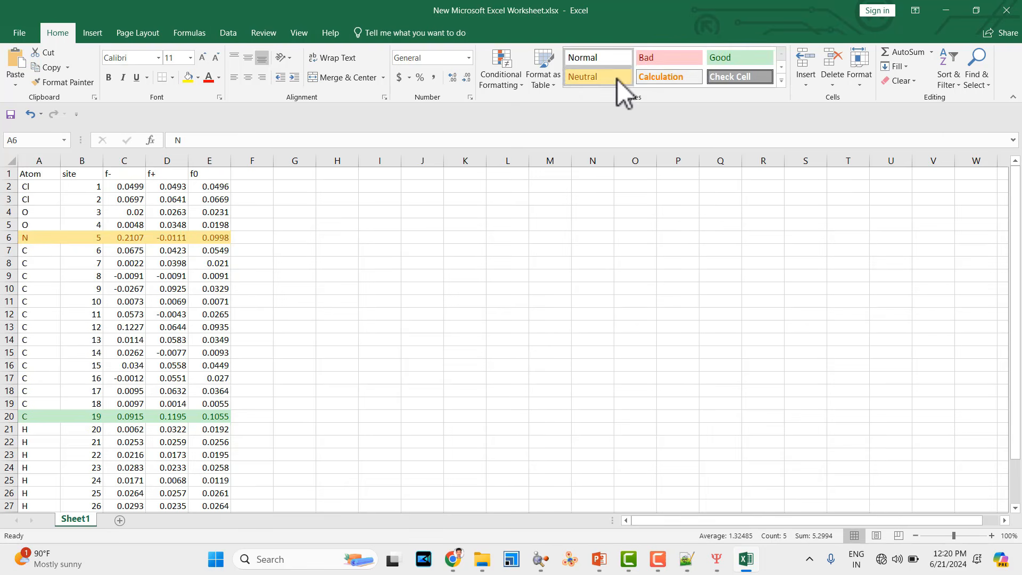
click(734, 63)
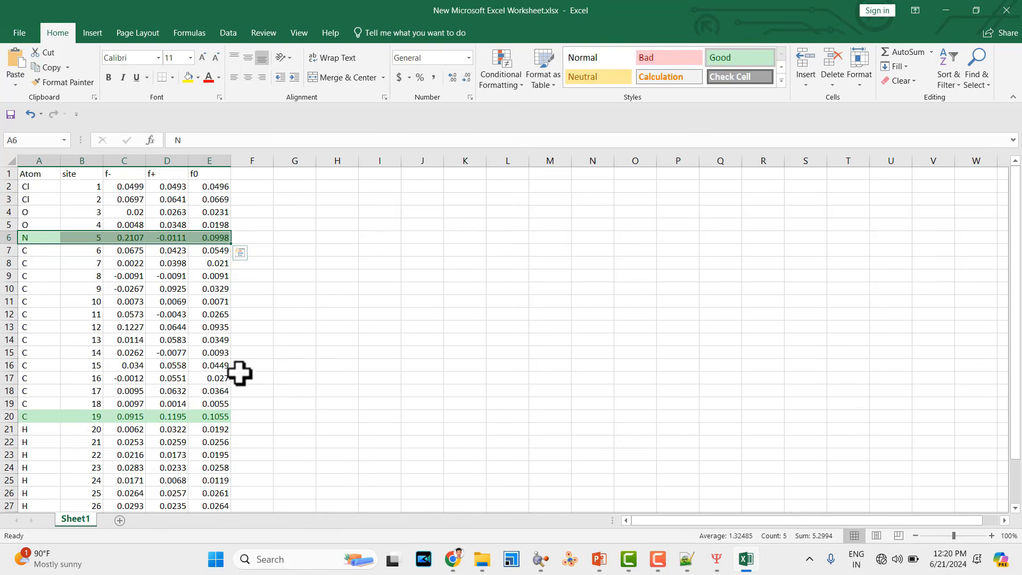
Review the remaining Fukui values and apply the Good cell style to the chlorine row of site 2, cells A3 to E3
scroll(229, 396, down, 2)
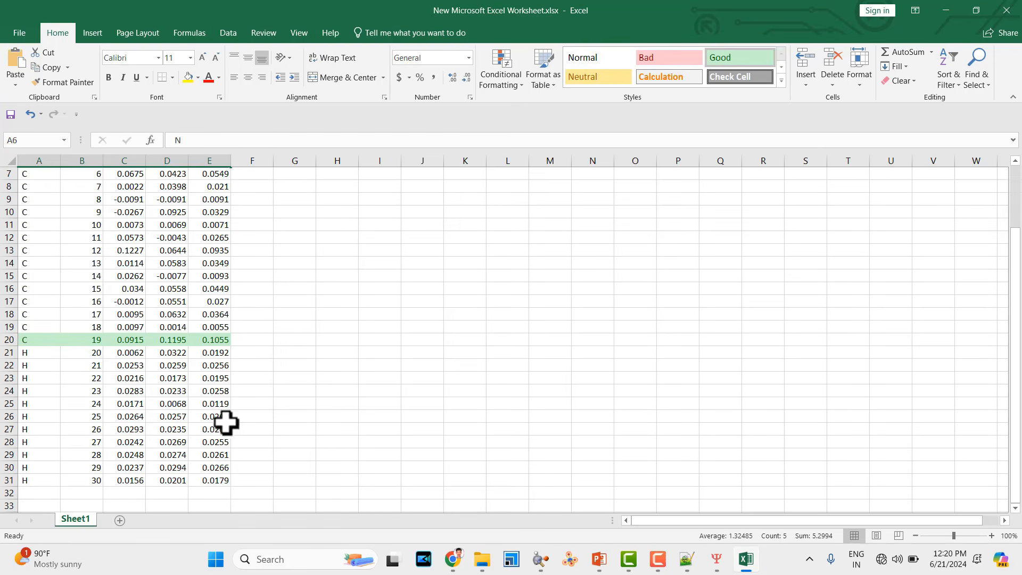
scroll(233, 353, up, 1)
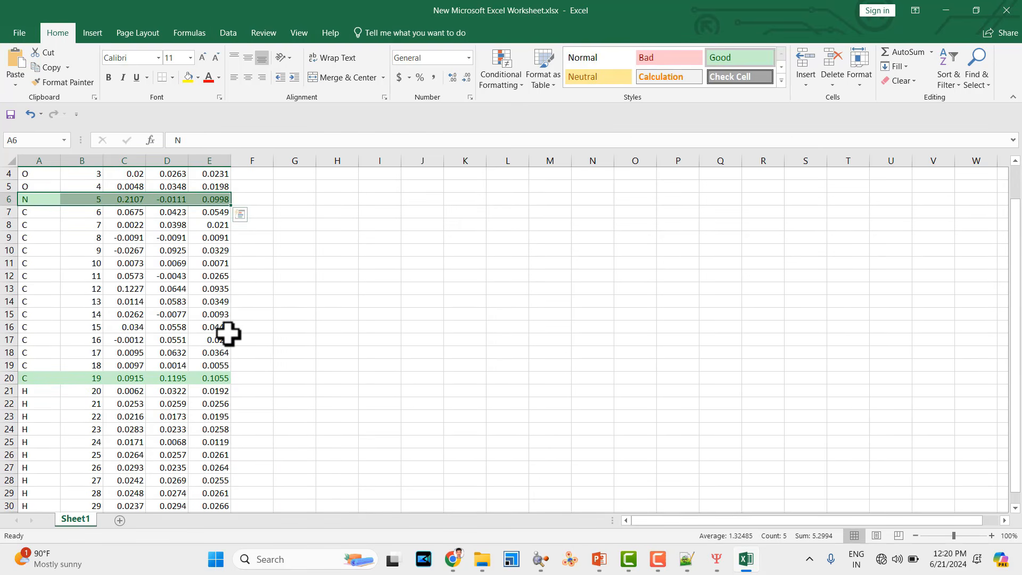
scroll(226, 320, up, 1)
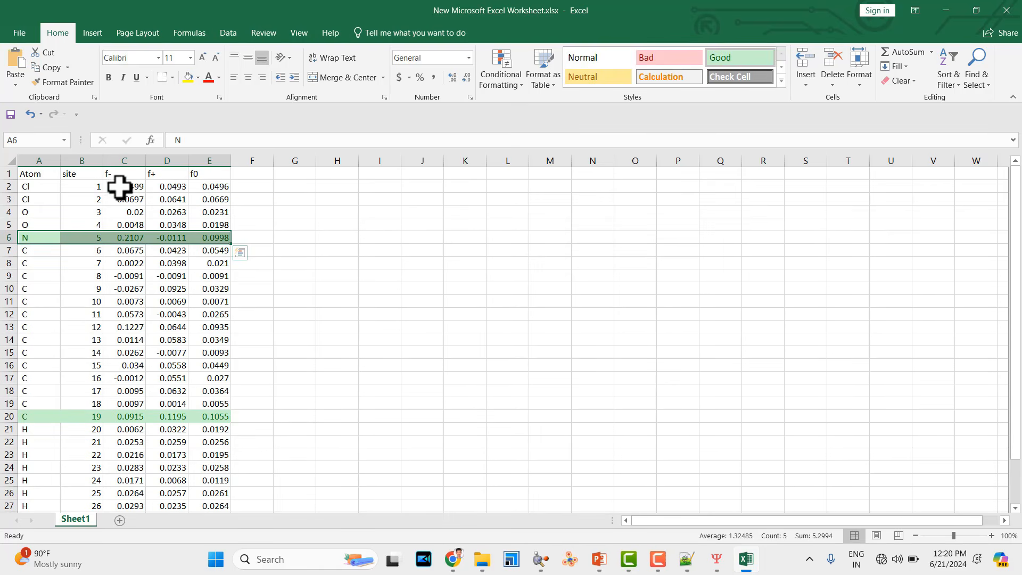
drag(219, 201, 33, 207)
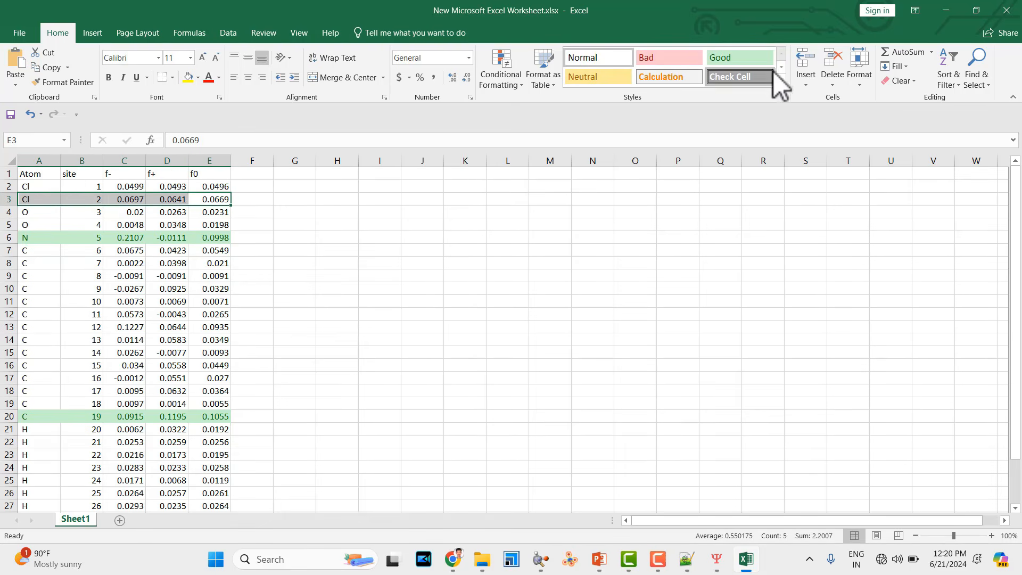
click(732, 59)
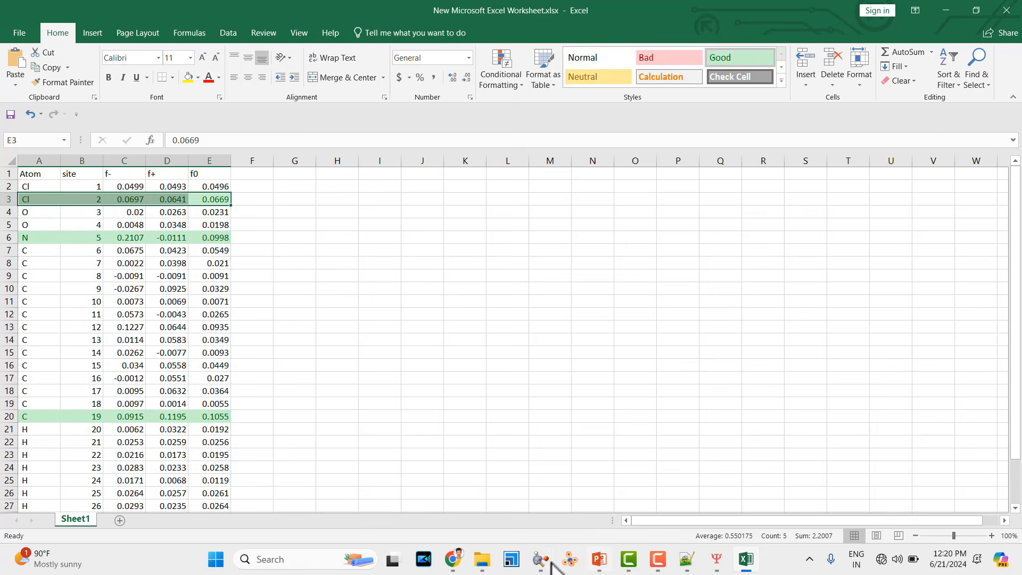
Locate carbon atom 12 in the GaussView molecule, then apply the Good cell style to its Excel row, cells A13 to E13
mouse_move(542, 561)
click(601, 509)
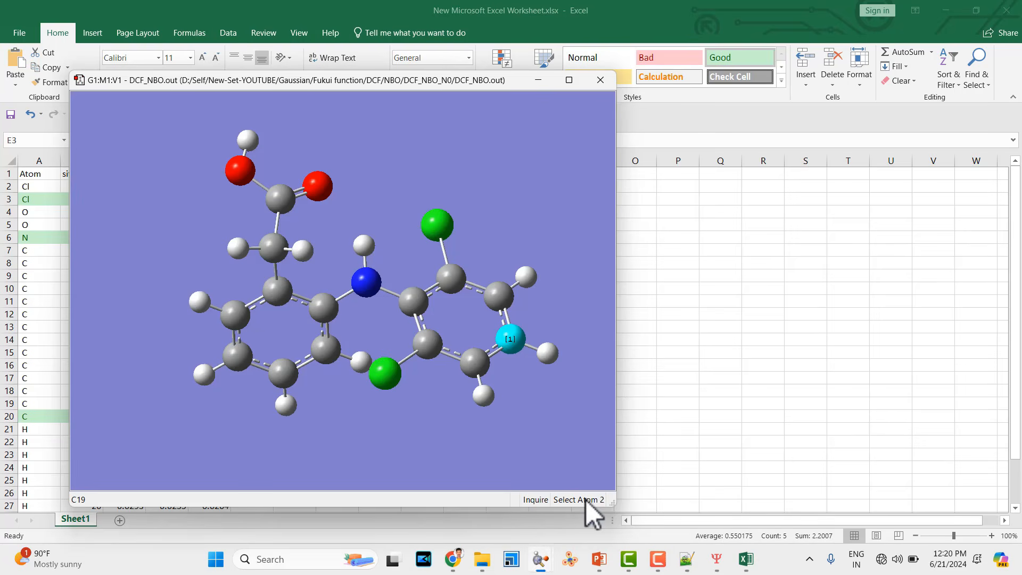
click(239, 357)
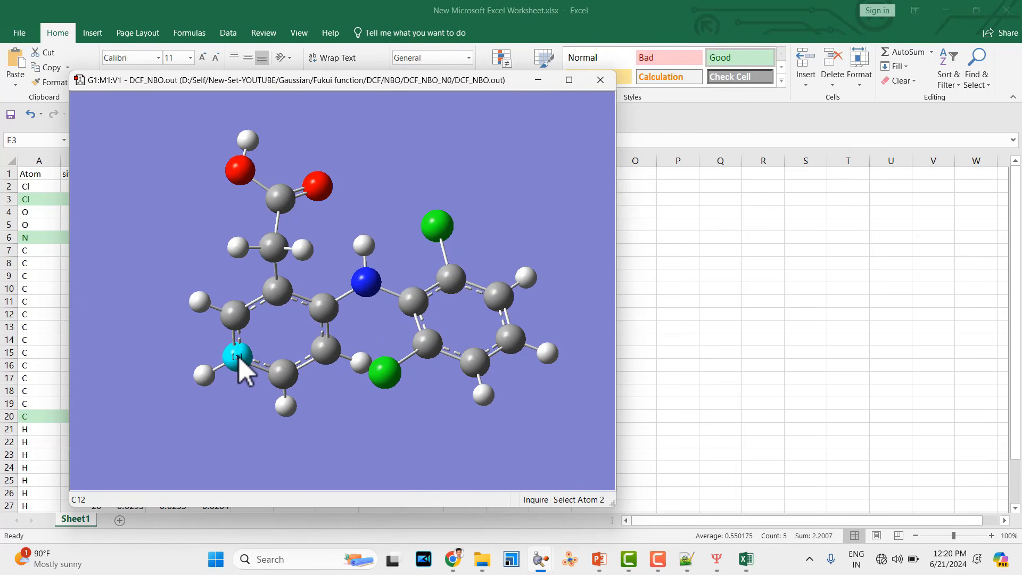
click(542, 85)
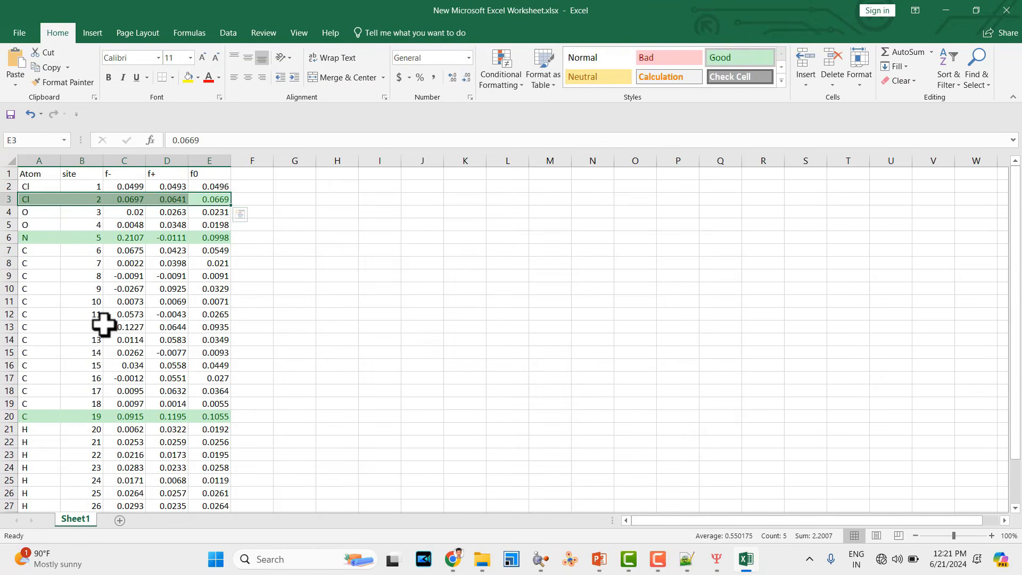
drag(22, 329, 201, 326)
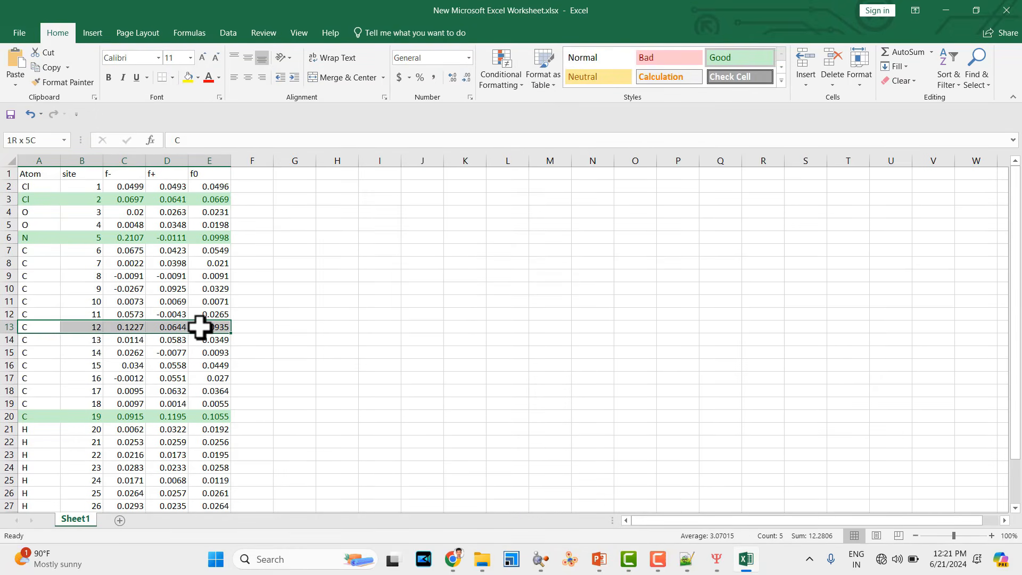
click(726, 59)
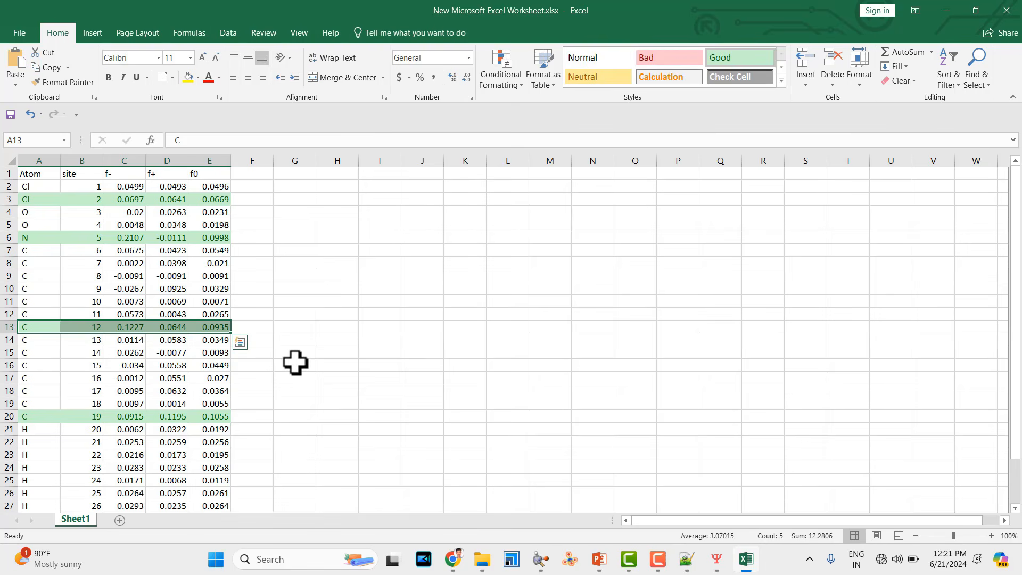
Copy the complete Fukui index table, cells A1 to E31, and minimize the worksheet to reach the desktop
drag(40, 174, 203, 465)
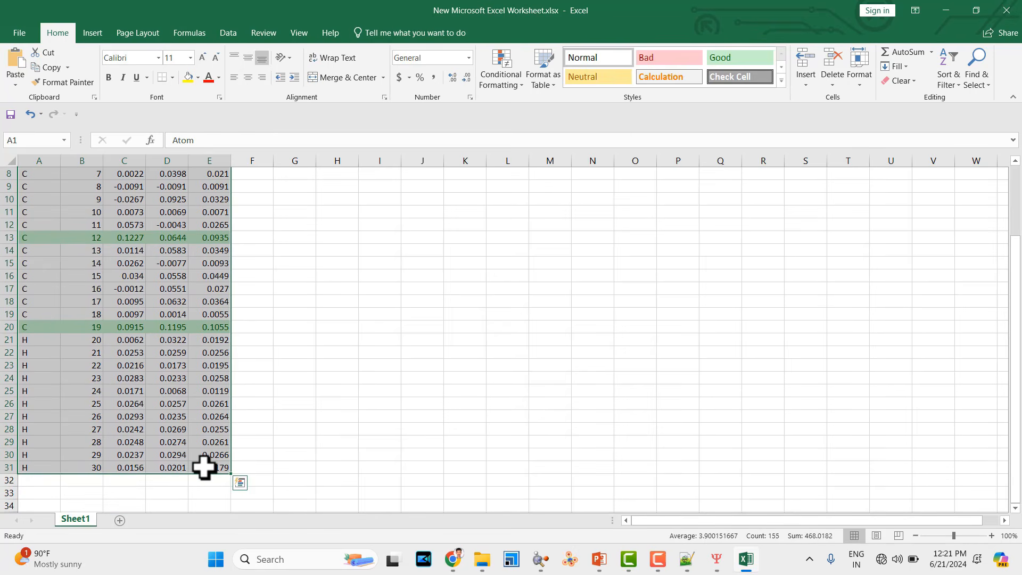
key(ctrl+c)
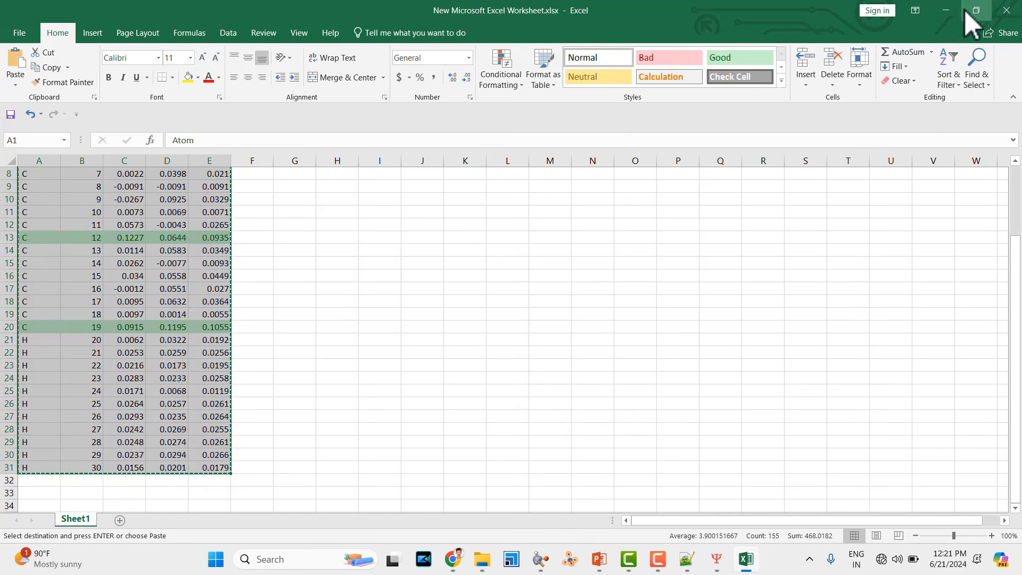
click(945, 6)
Create a new Microsoft Word document on the desktop and open it in Word
right_click(781, 69)
mouse_move(818, 170)
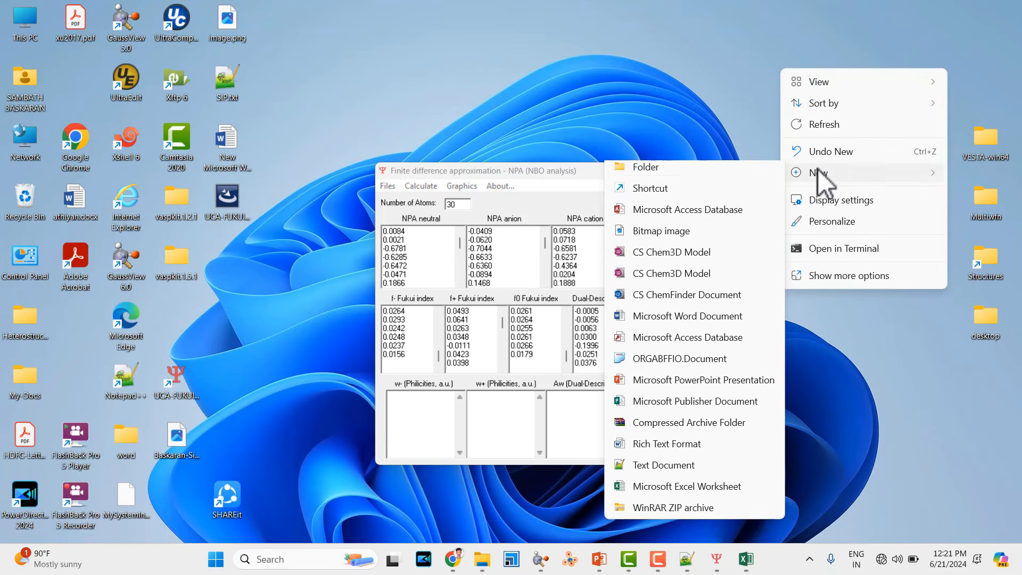
click(657, 322)
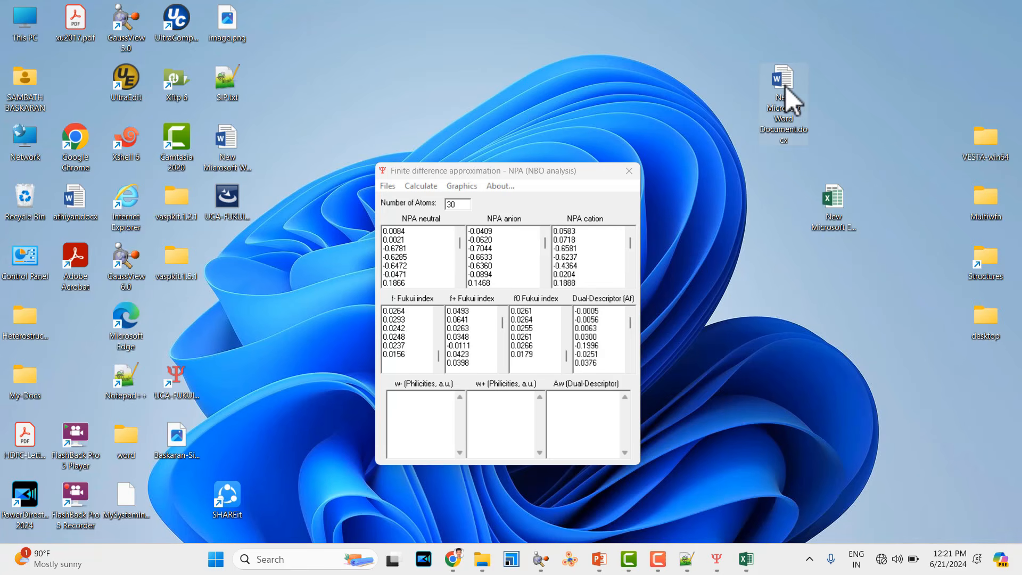
double_click(785, 87)
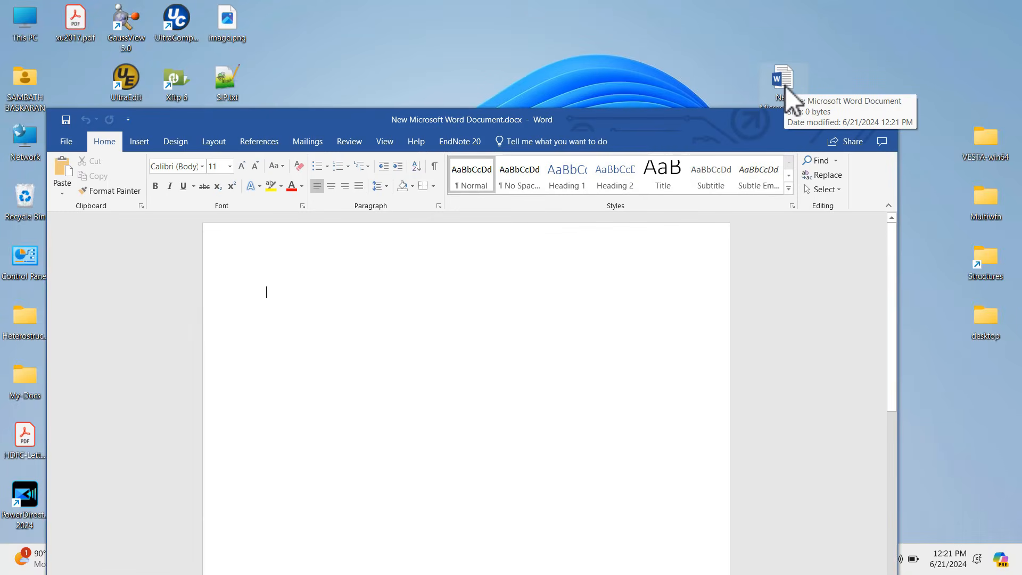
Paste the copied Fukui index table into the blank Word document and maximize the window to review it
key(ctrl+v)
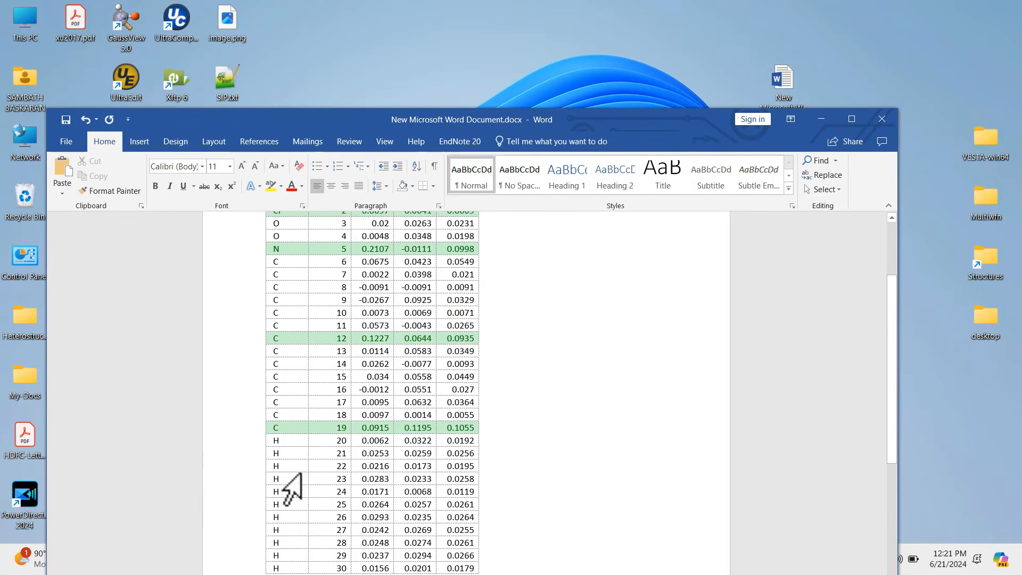
click(851, 118)
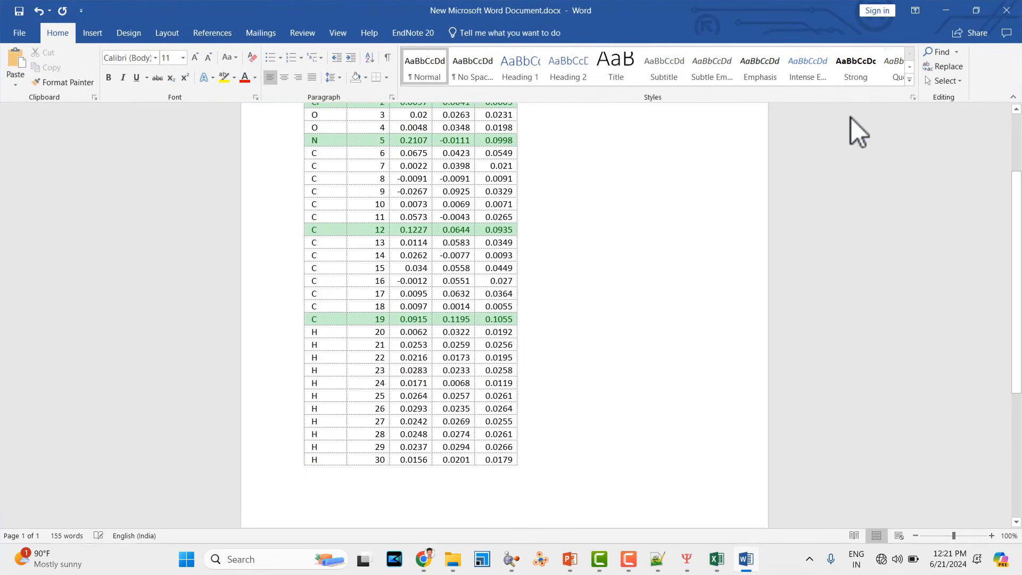
scroll(558, 282, up, 4)
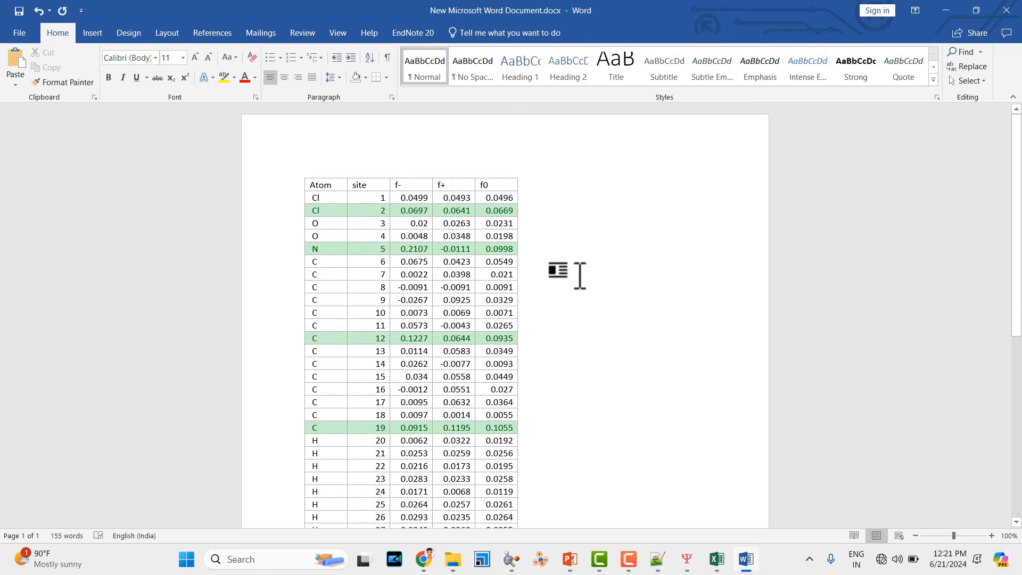
Minimize the Word document and return to the Fukui index table in the Excel worksheet
click(687, 559)
click(946, 11)
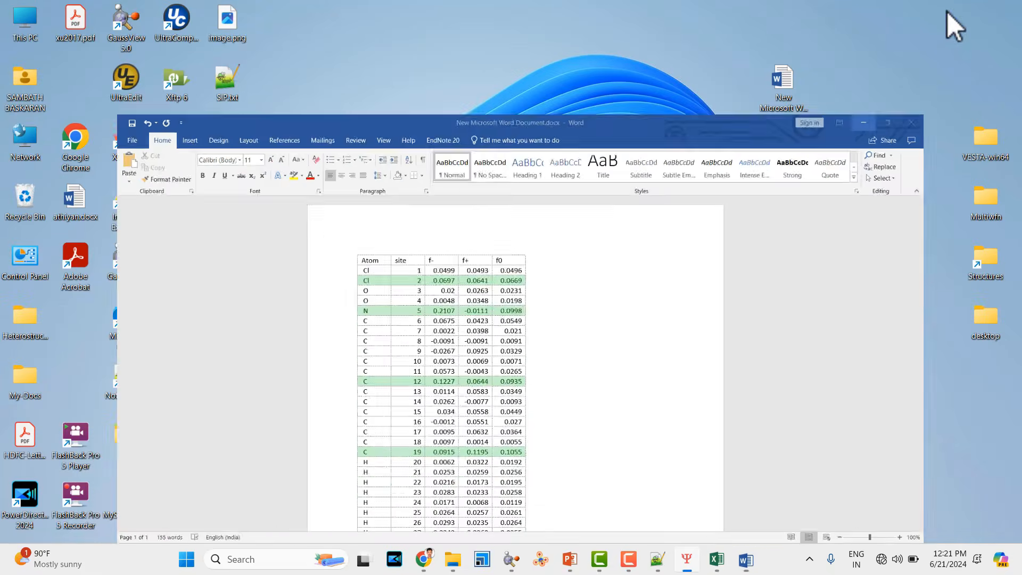
click(716, 559)
scroll(238, 447, up, 2)
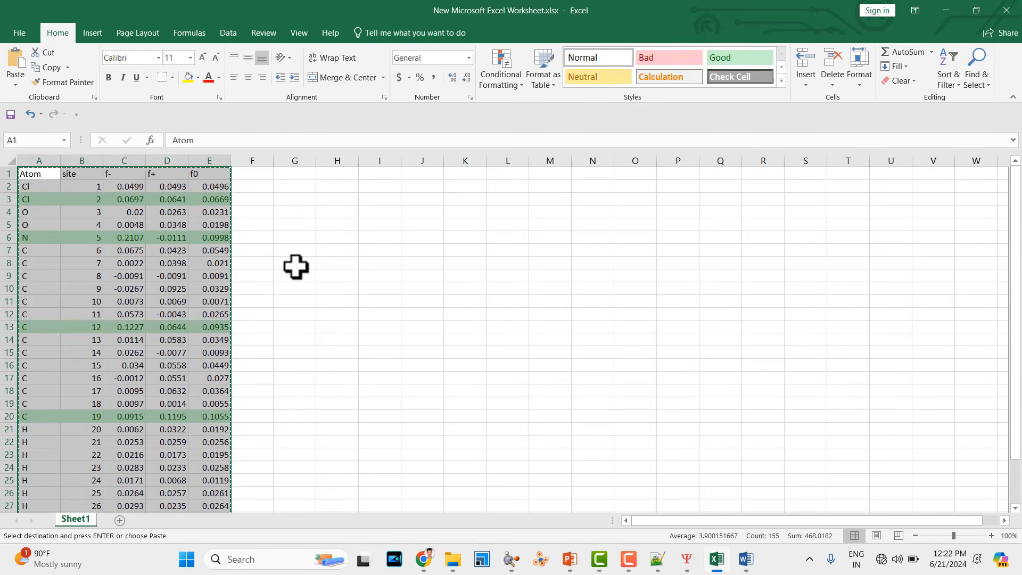